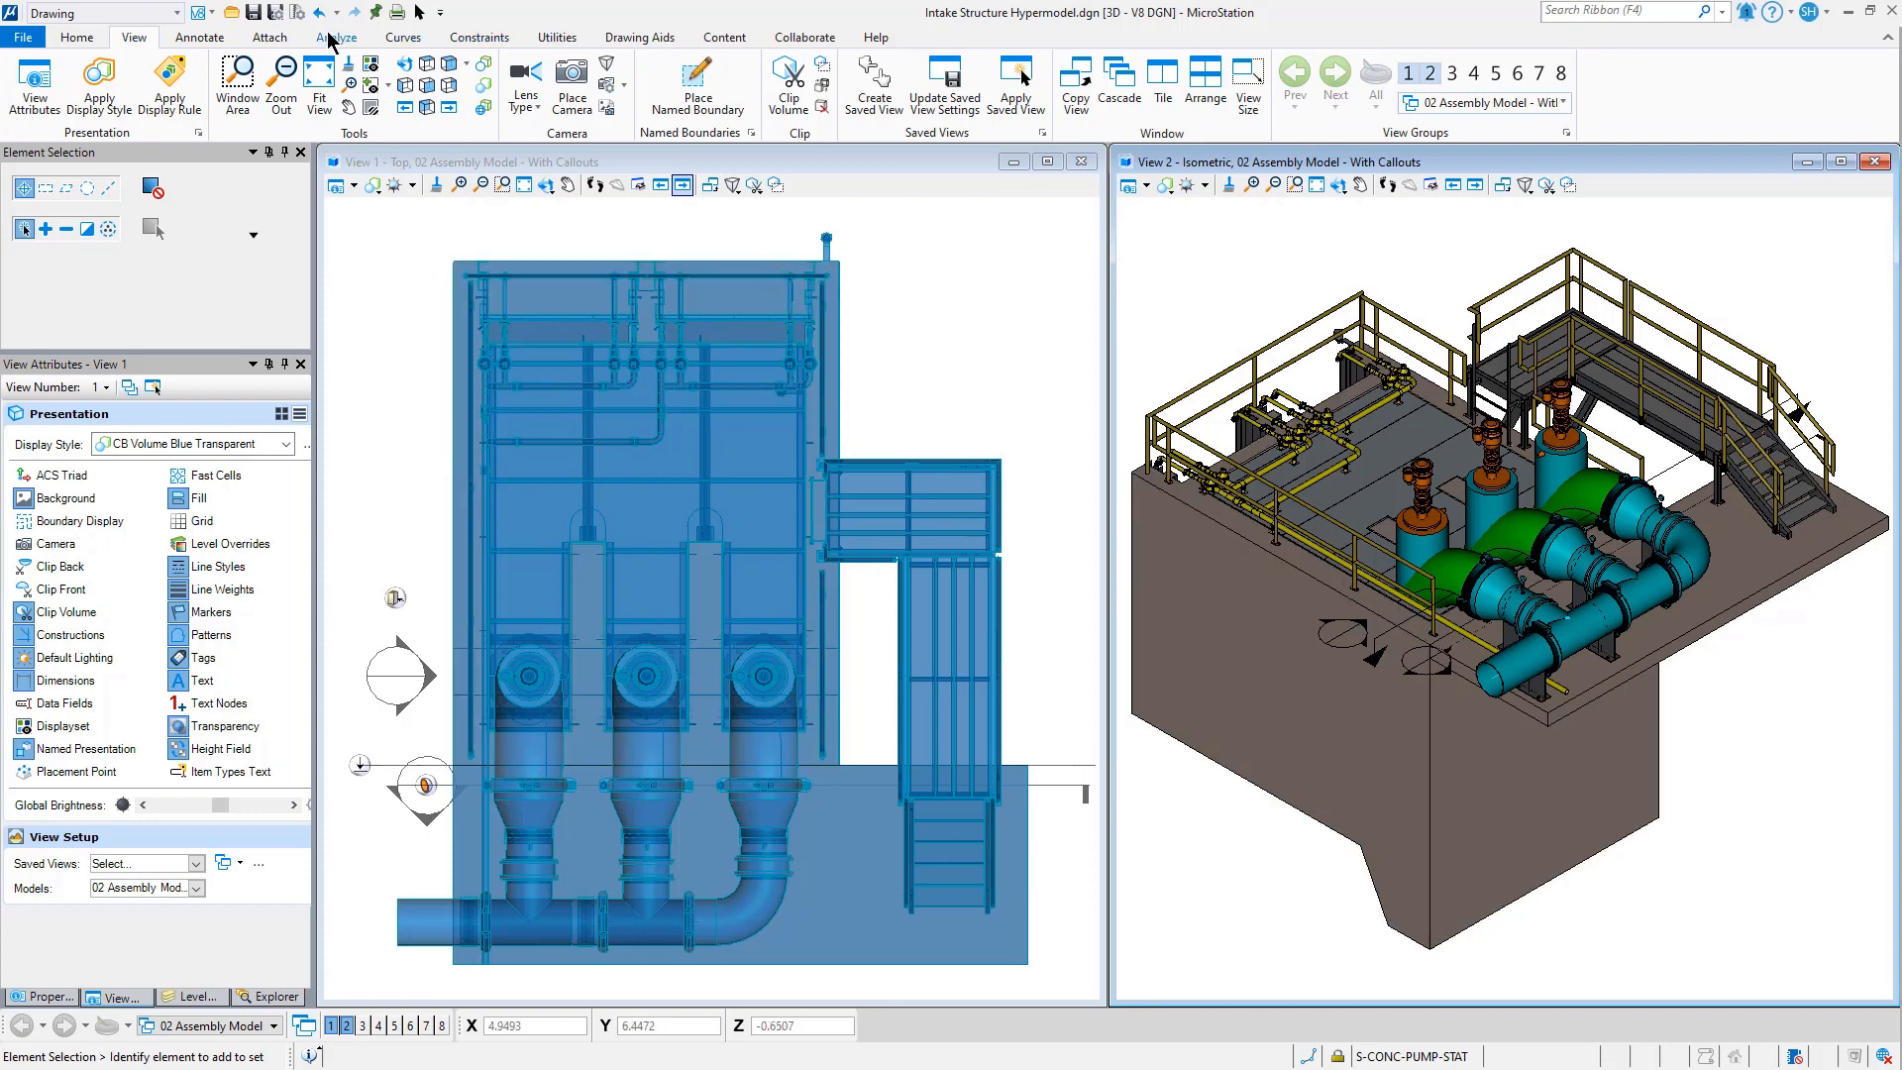
- Review the Concrete item type's properties in the Structure library and the item values attached to the concrete pump station solid
click(270, 38)
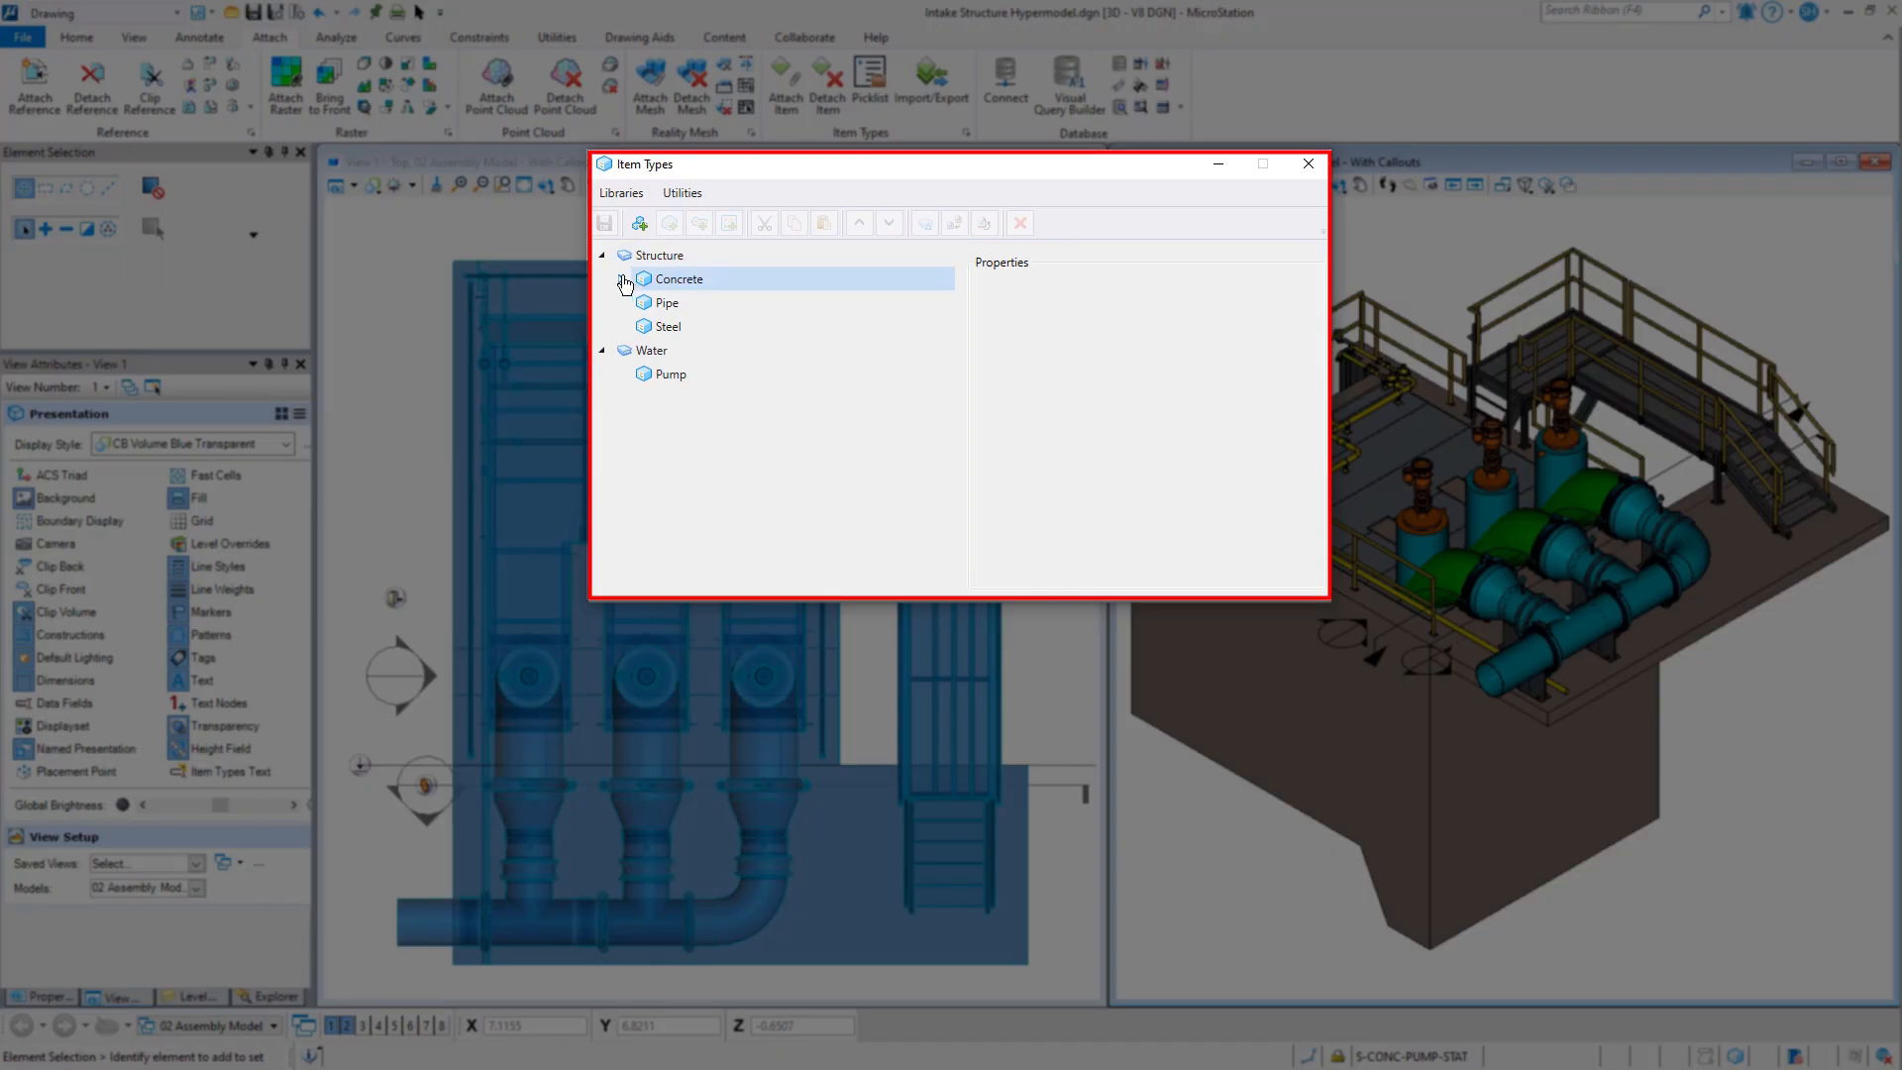
double_click(664, 281)
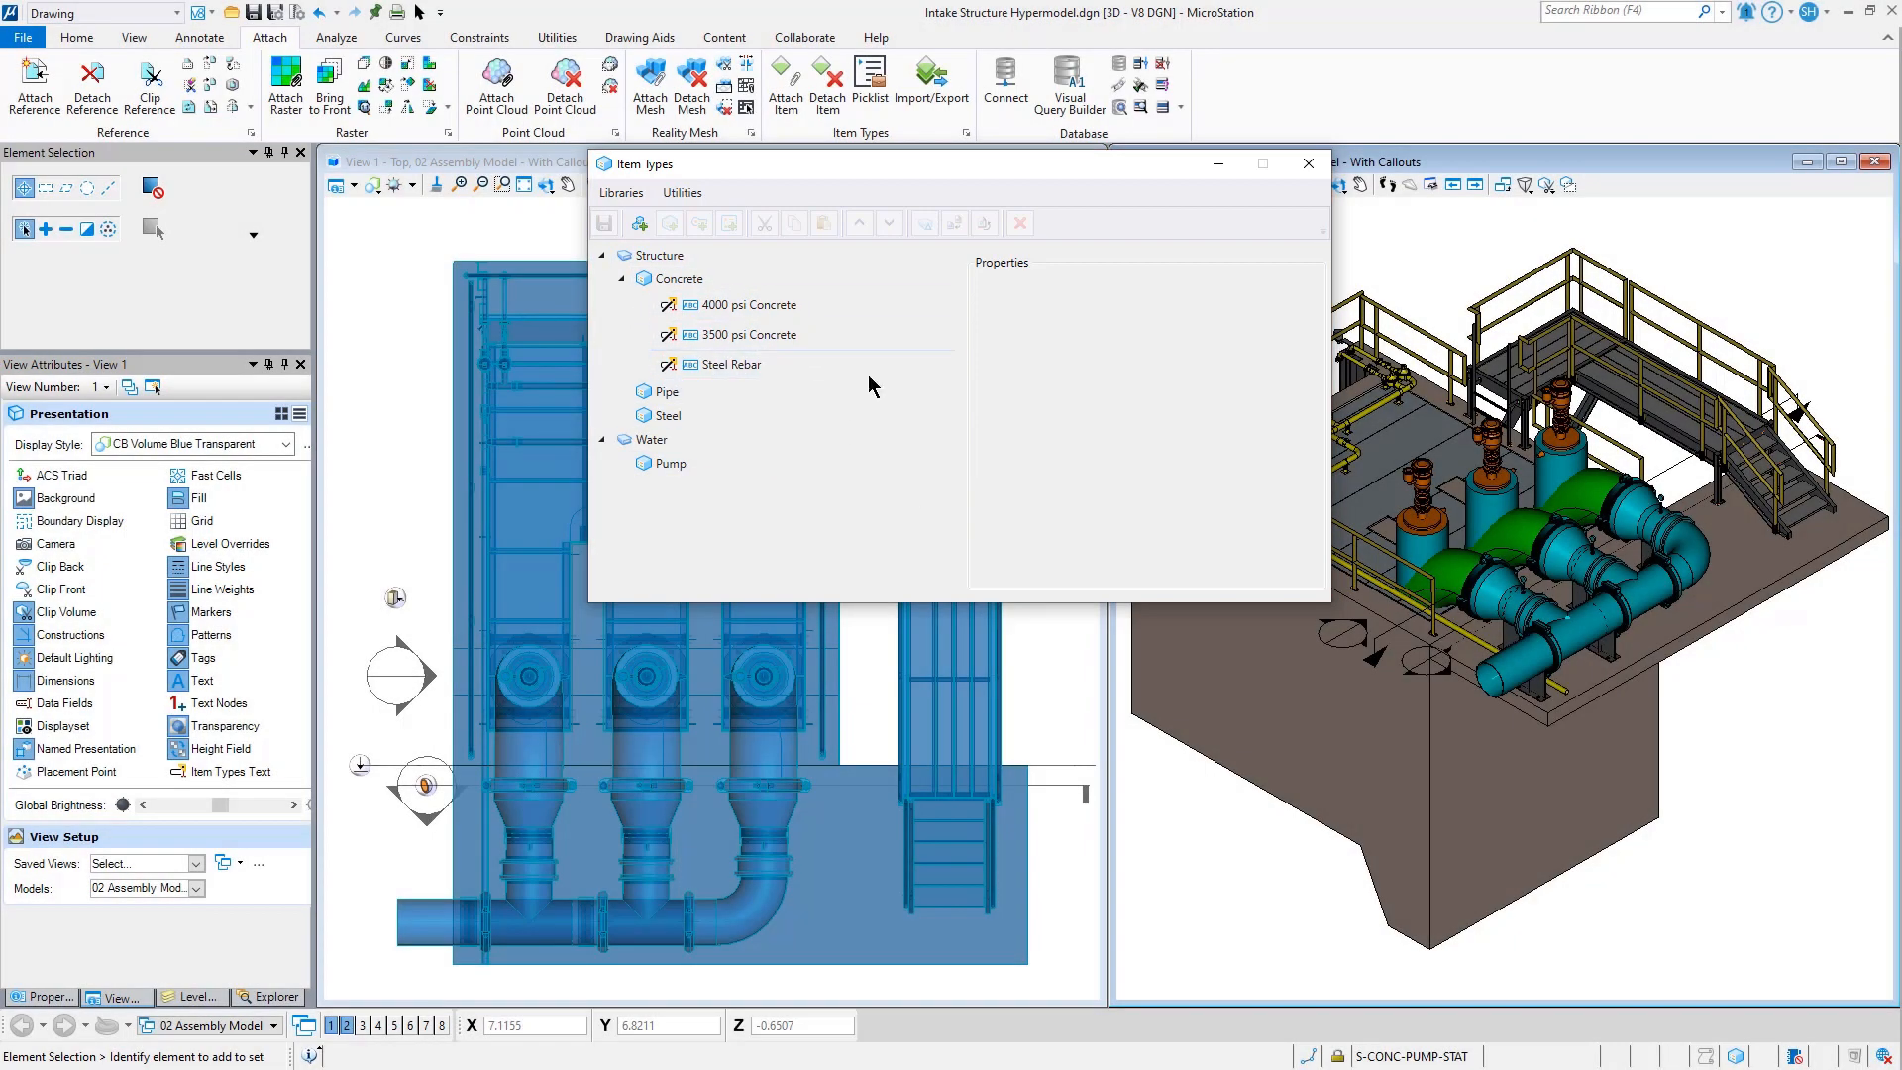
click(419, 13)
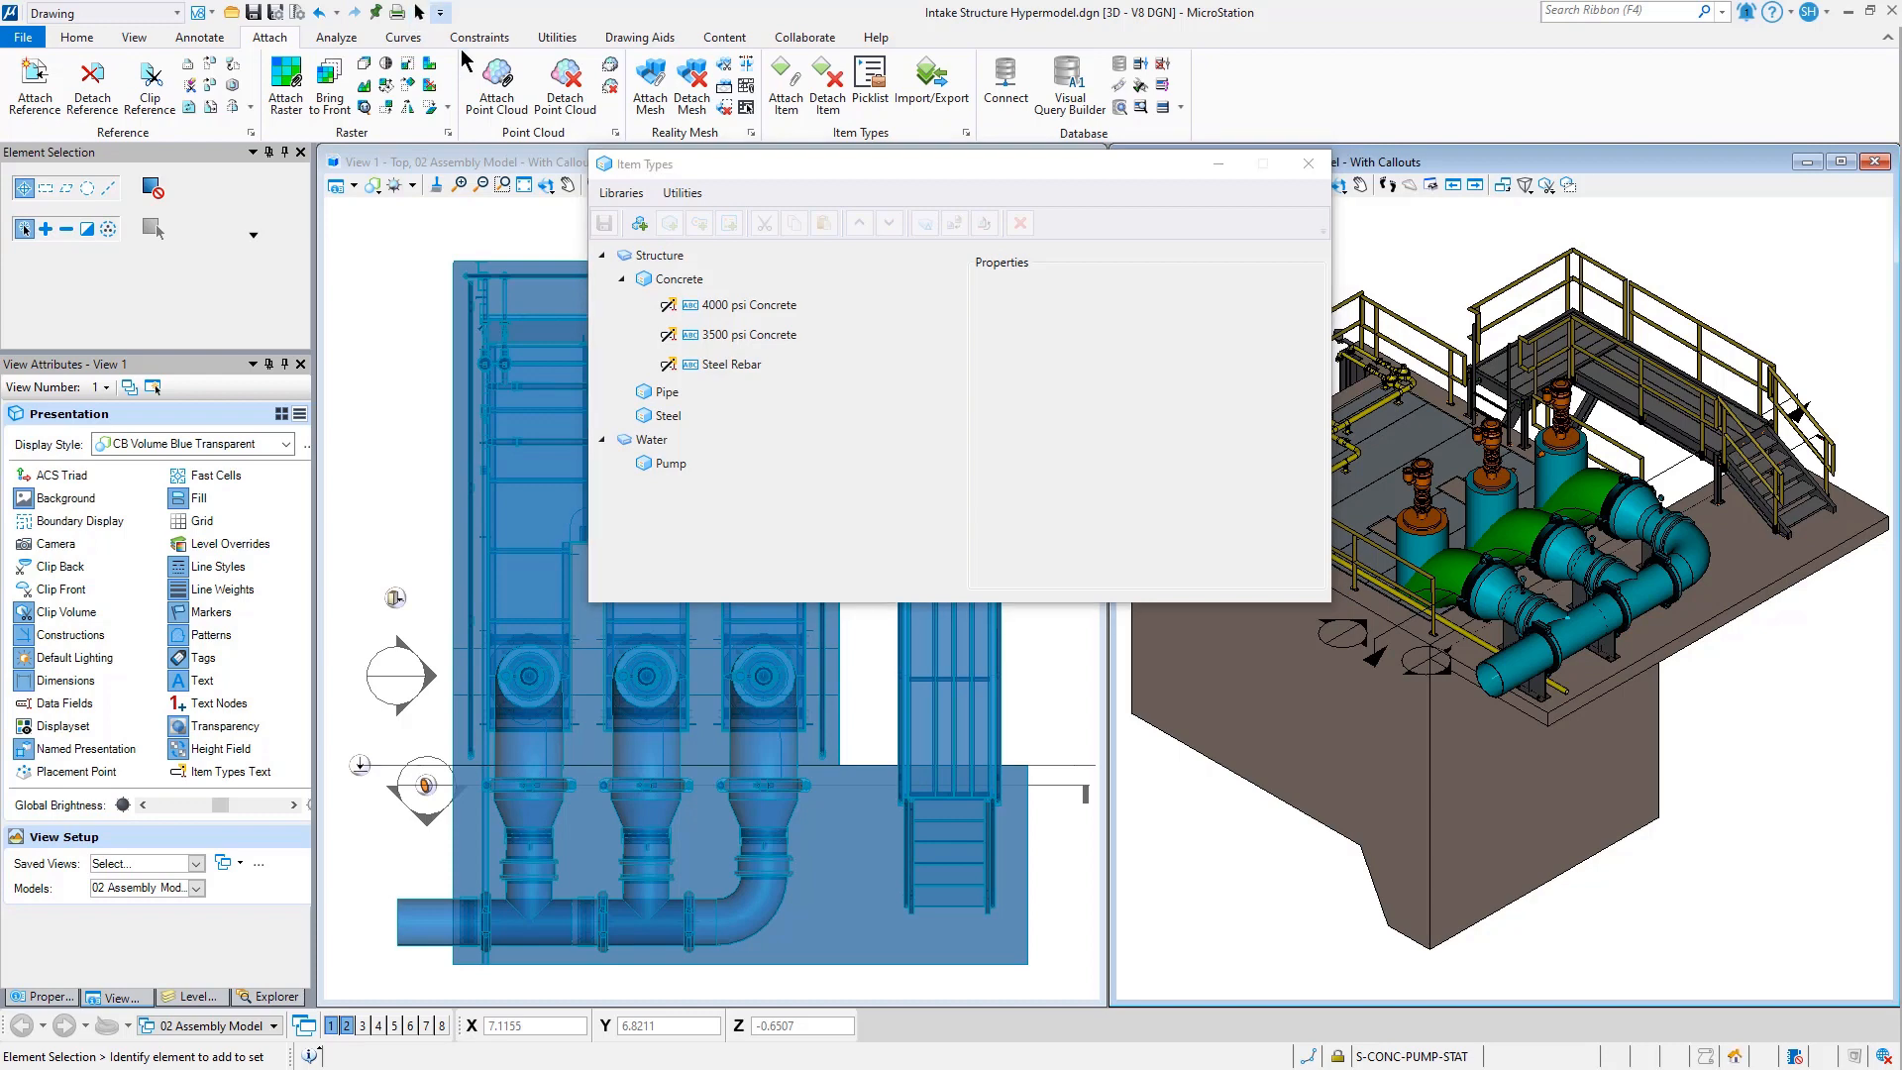
click(54, 998)
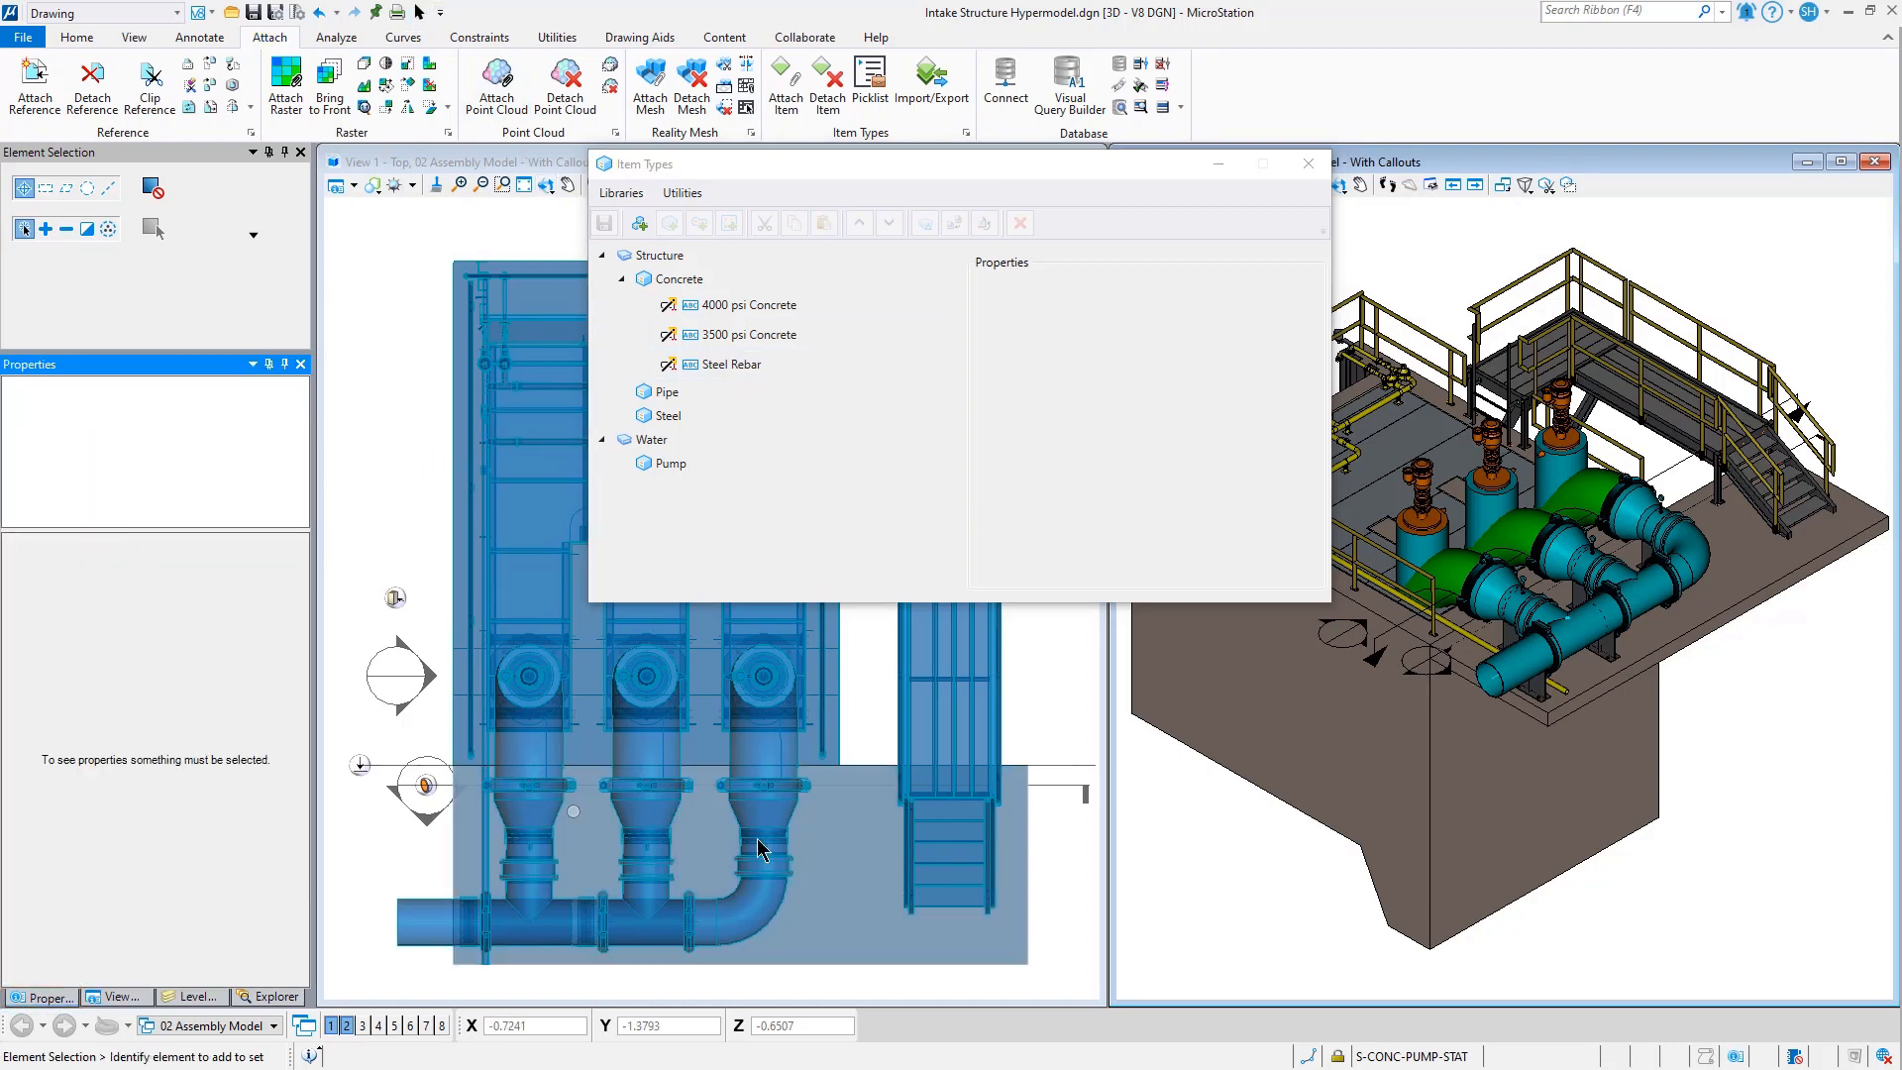
click(1474, 932)
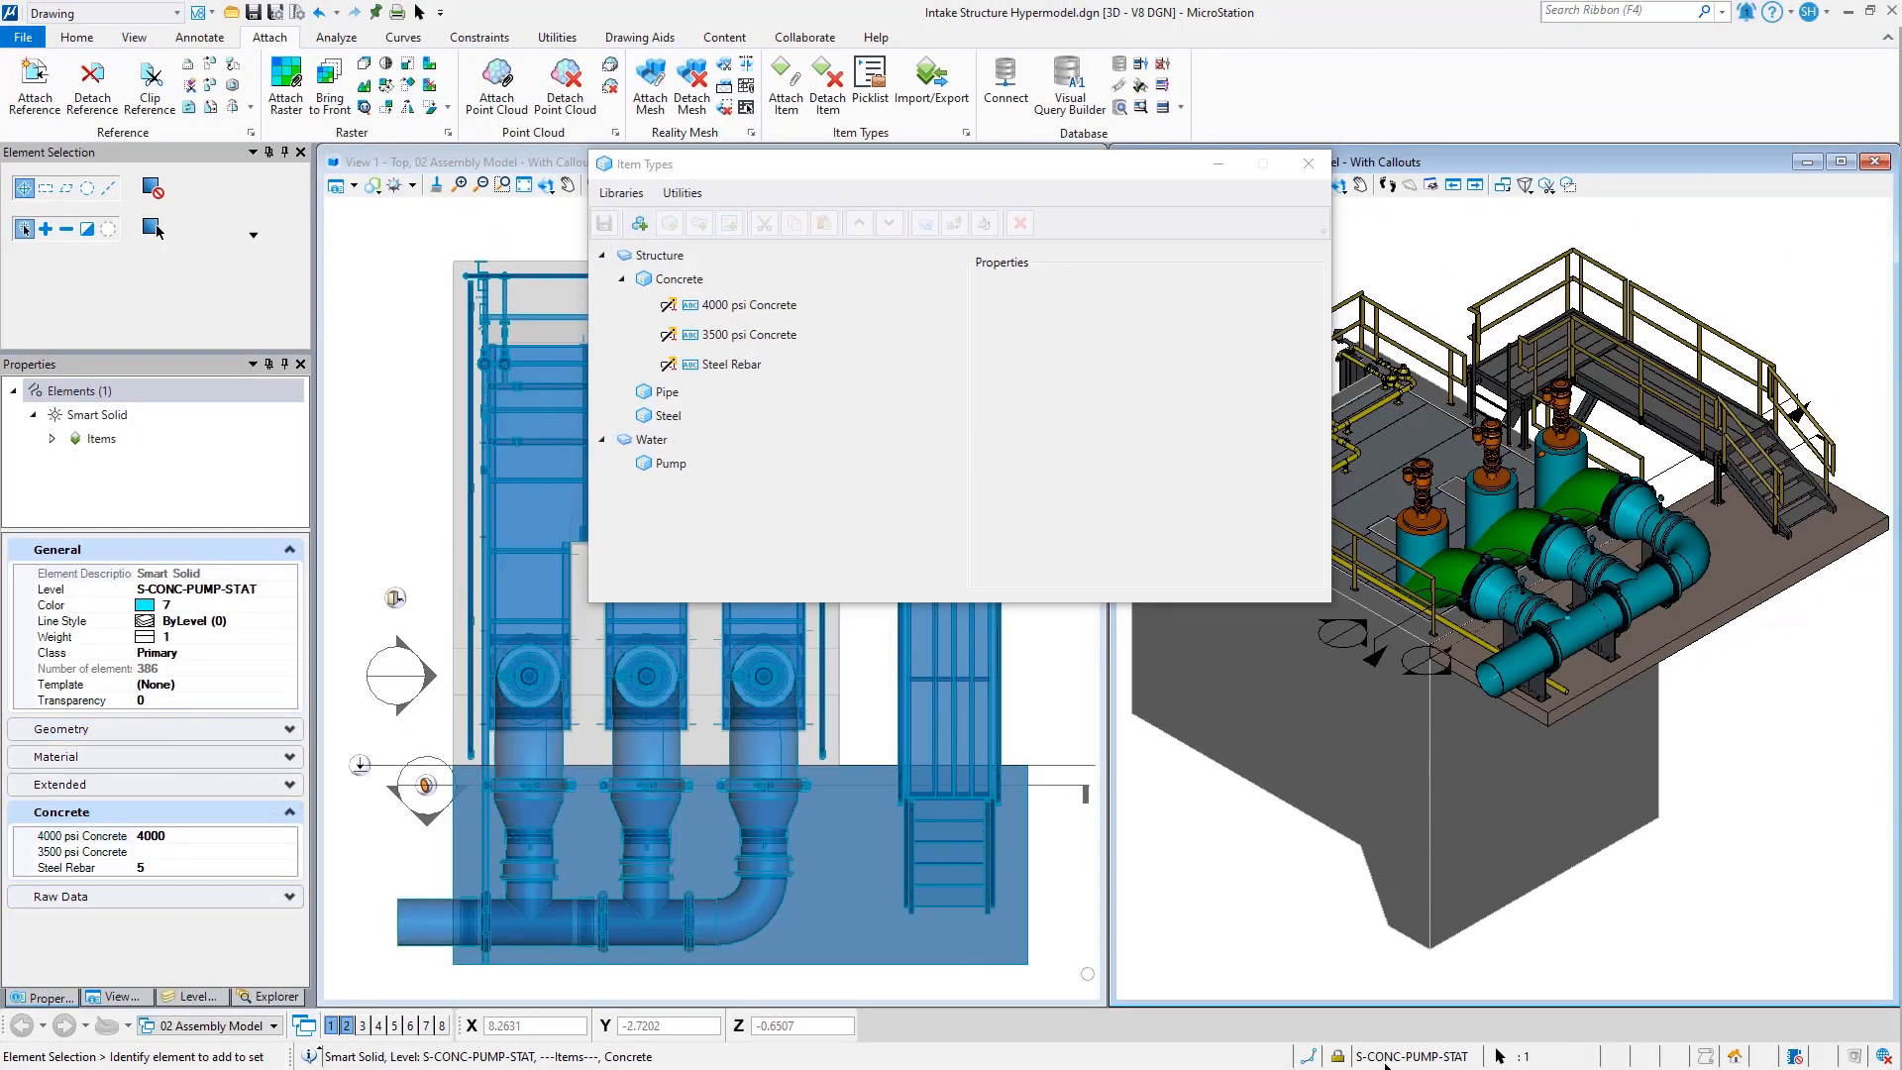
click(1308, 163)
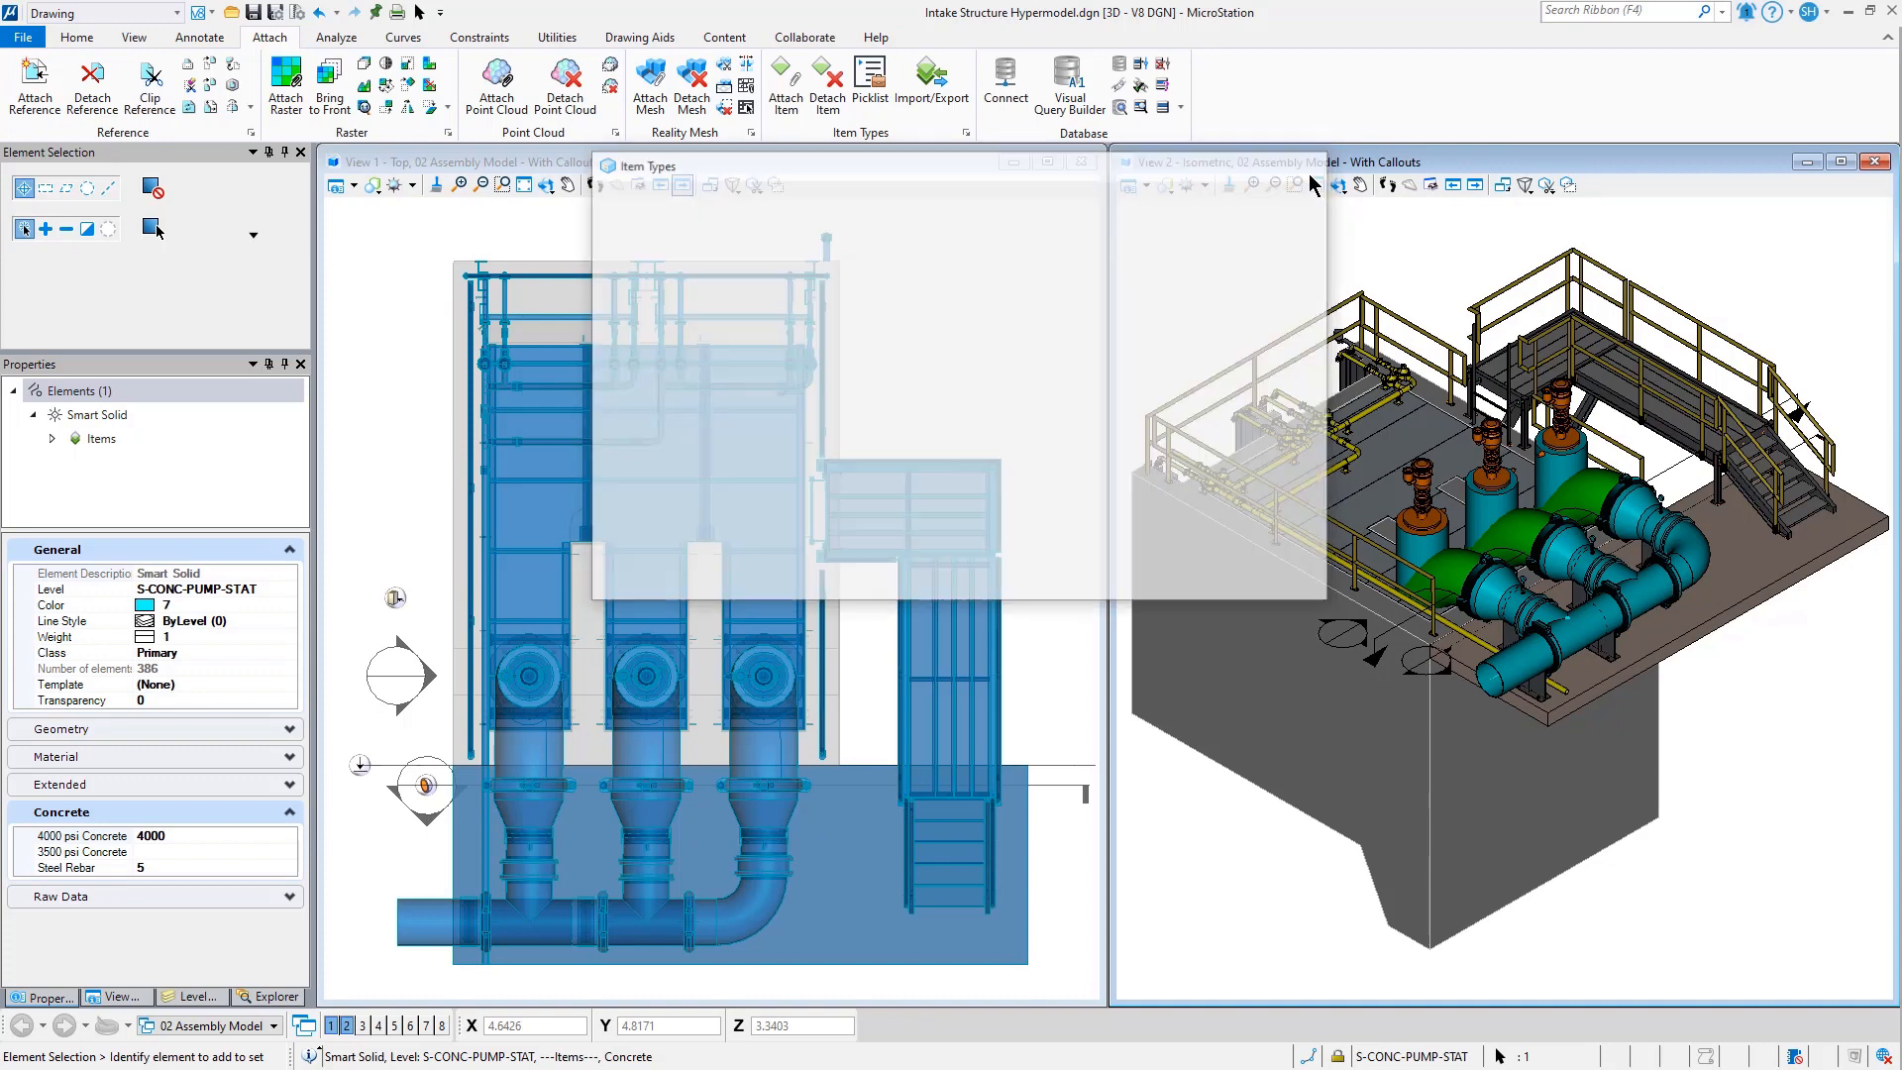
- Apply the CB Volume Grayline display style to View 2
click(134, 37)
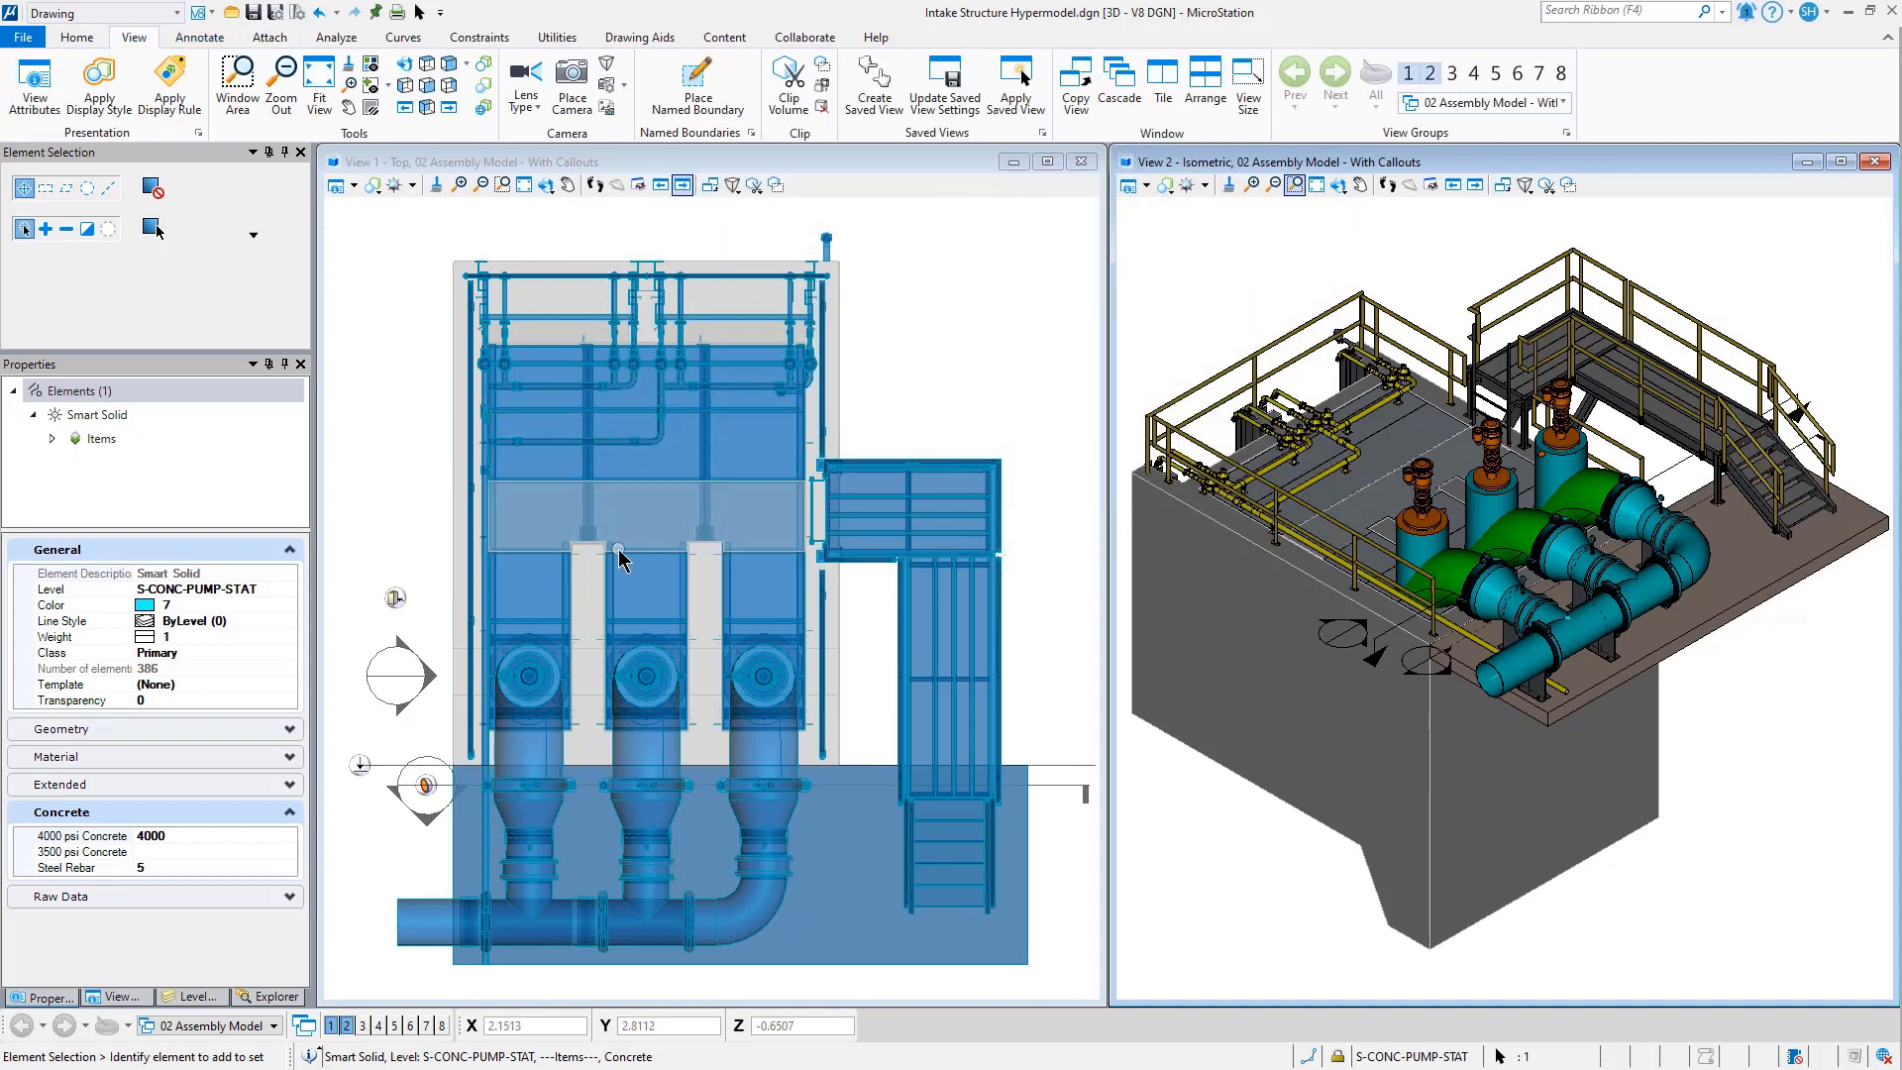
click(100, 87)
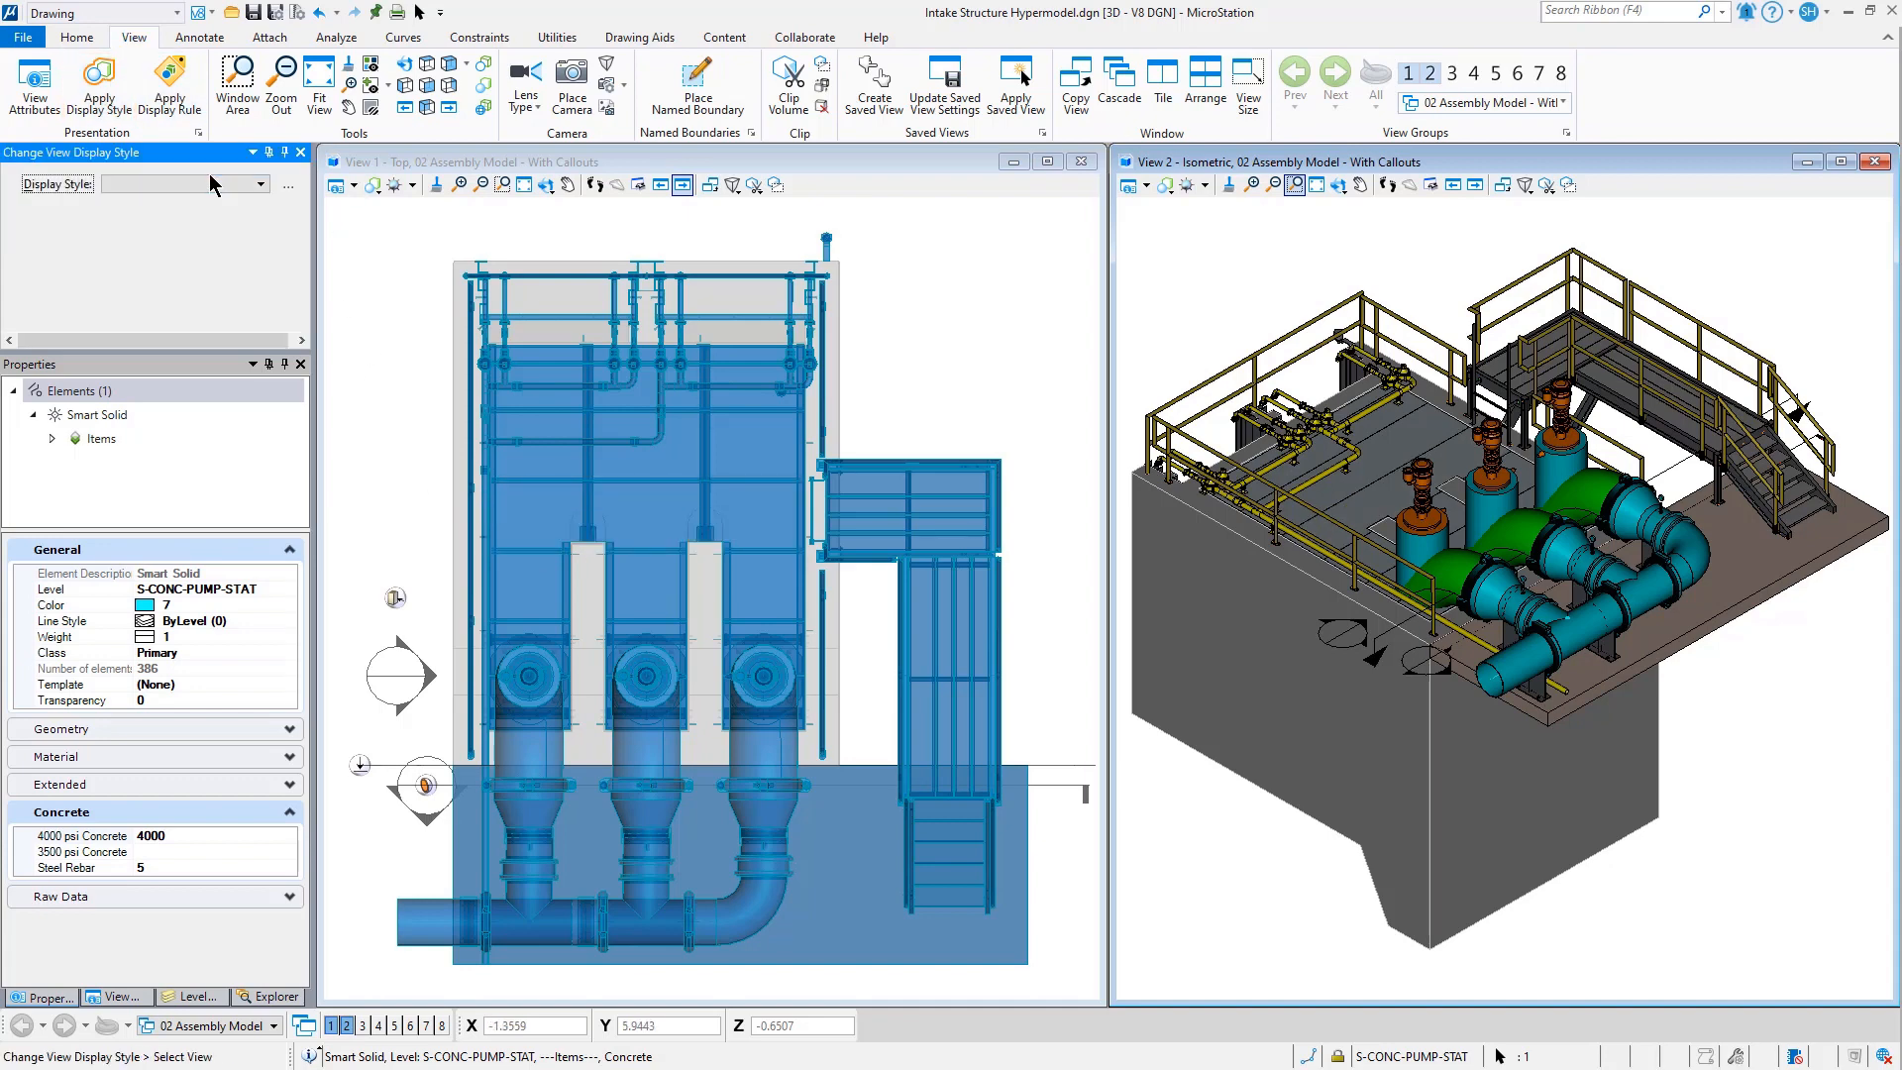
click(210, 183)
click(210, 205)
click(208, 186)
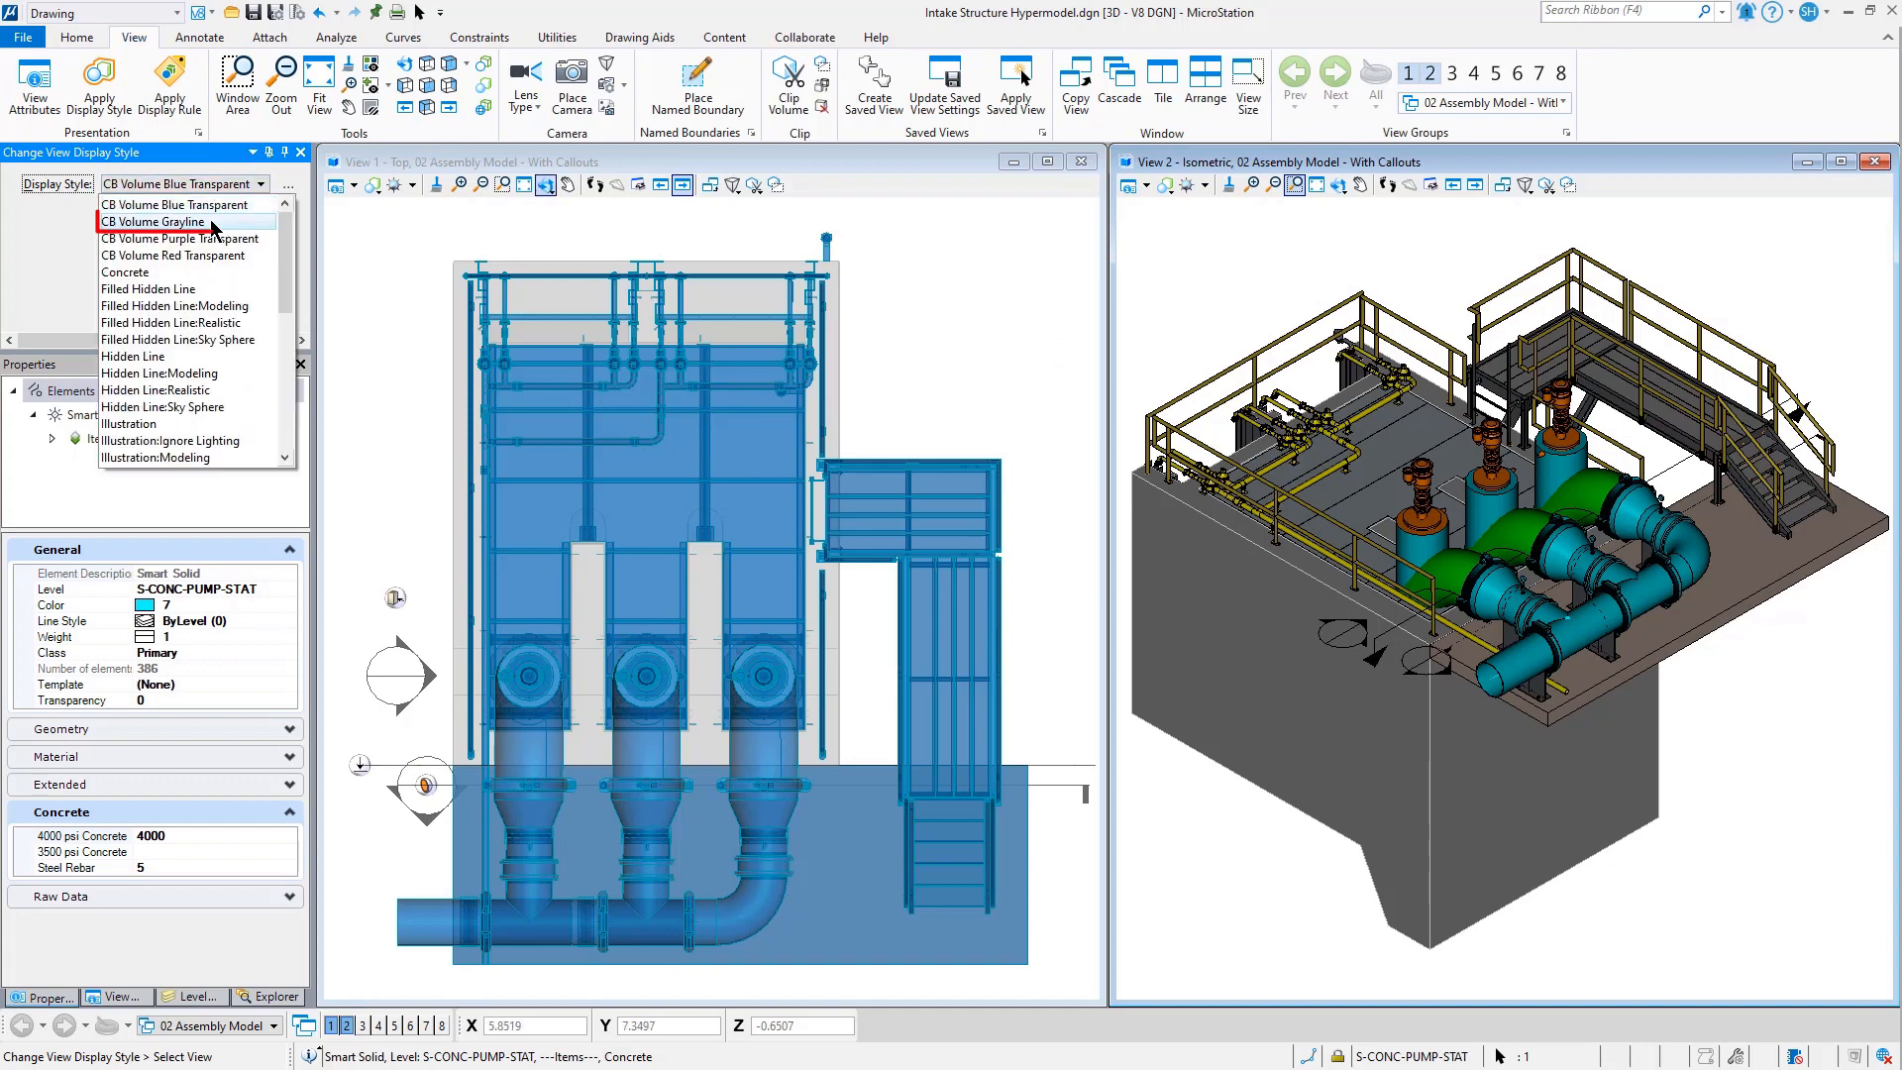
click(169, 222)
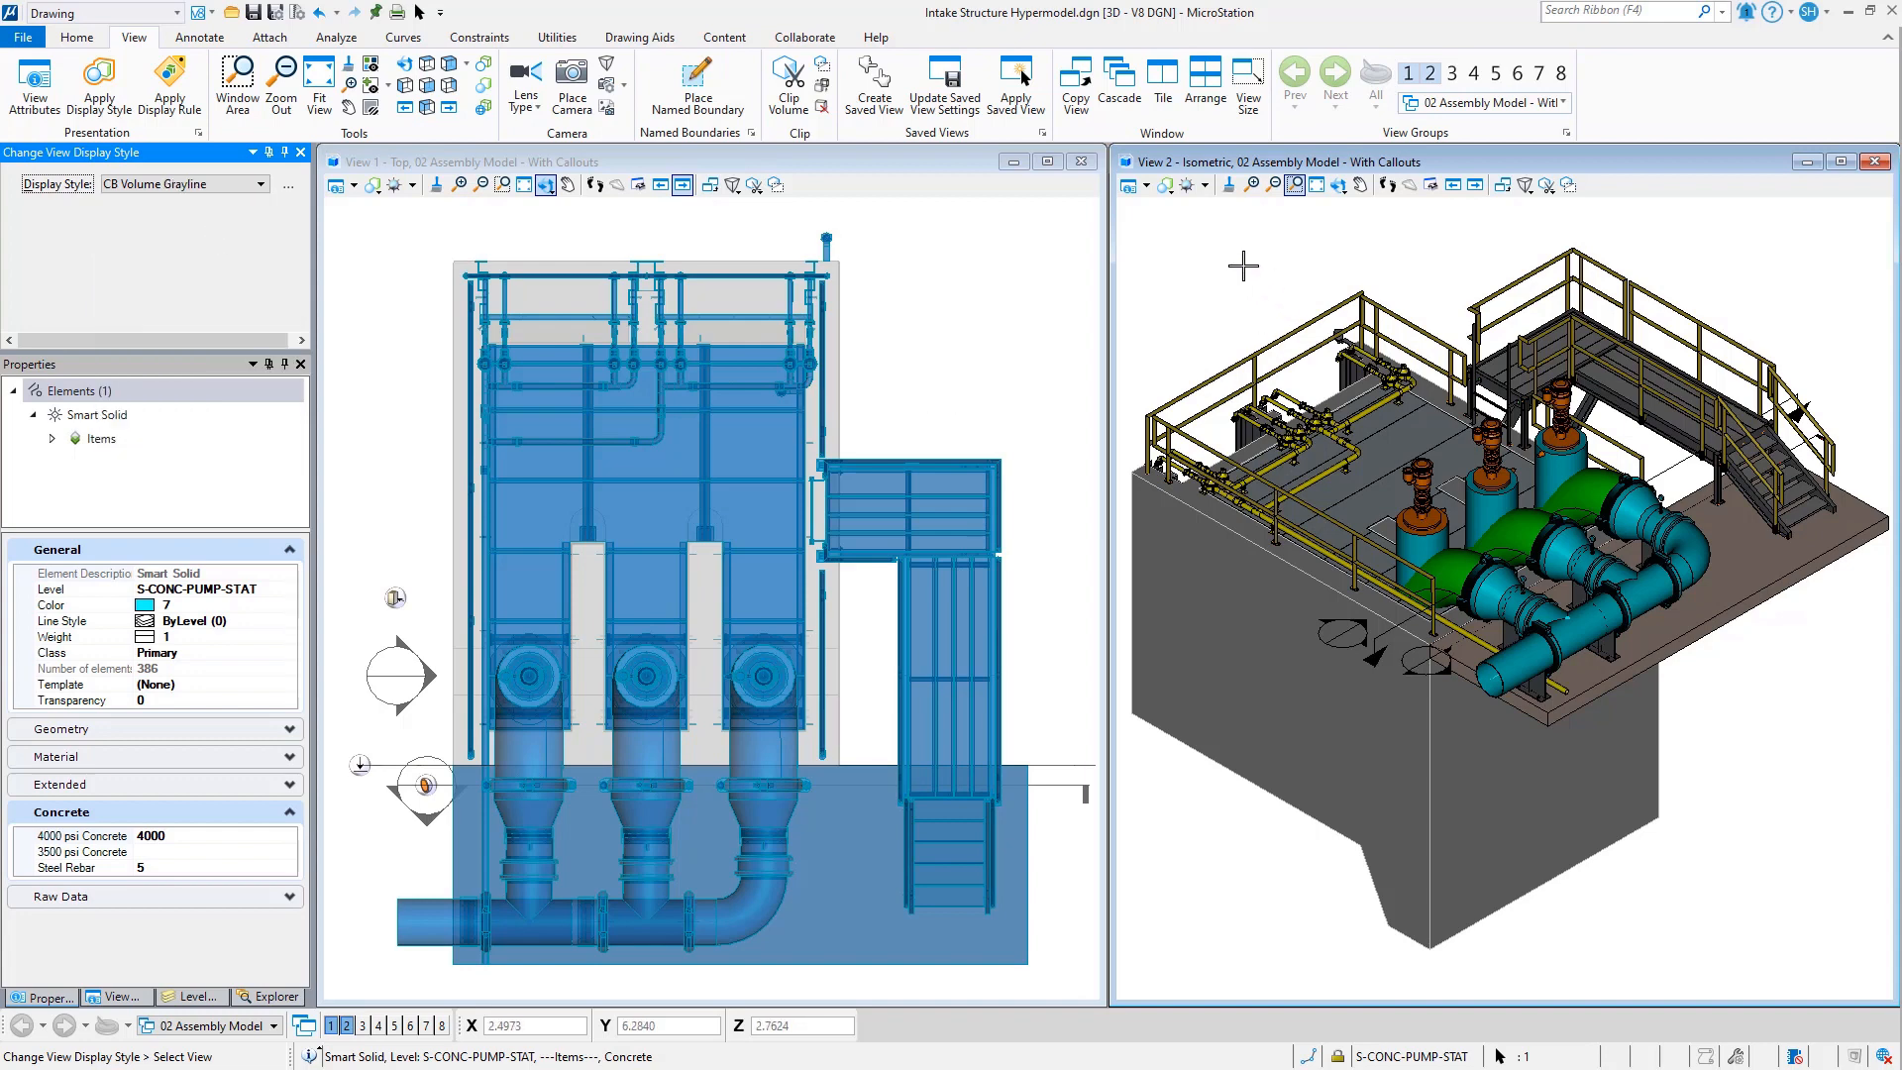
click(1279, 284)
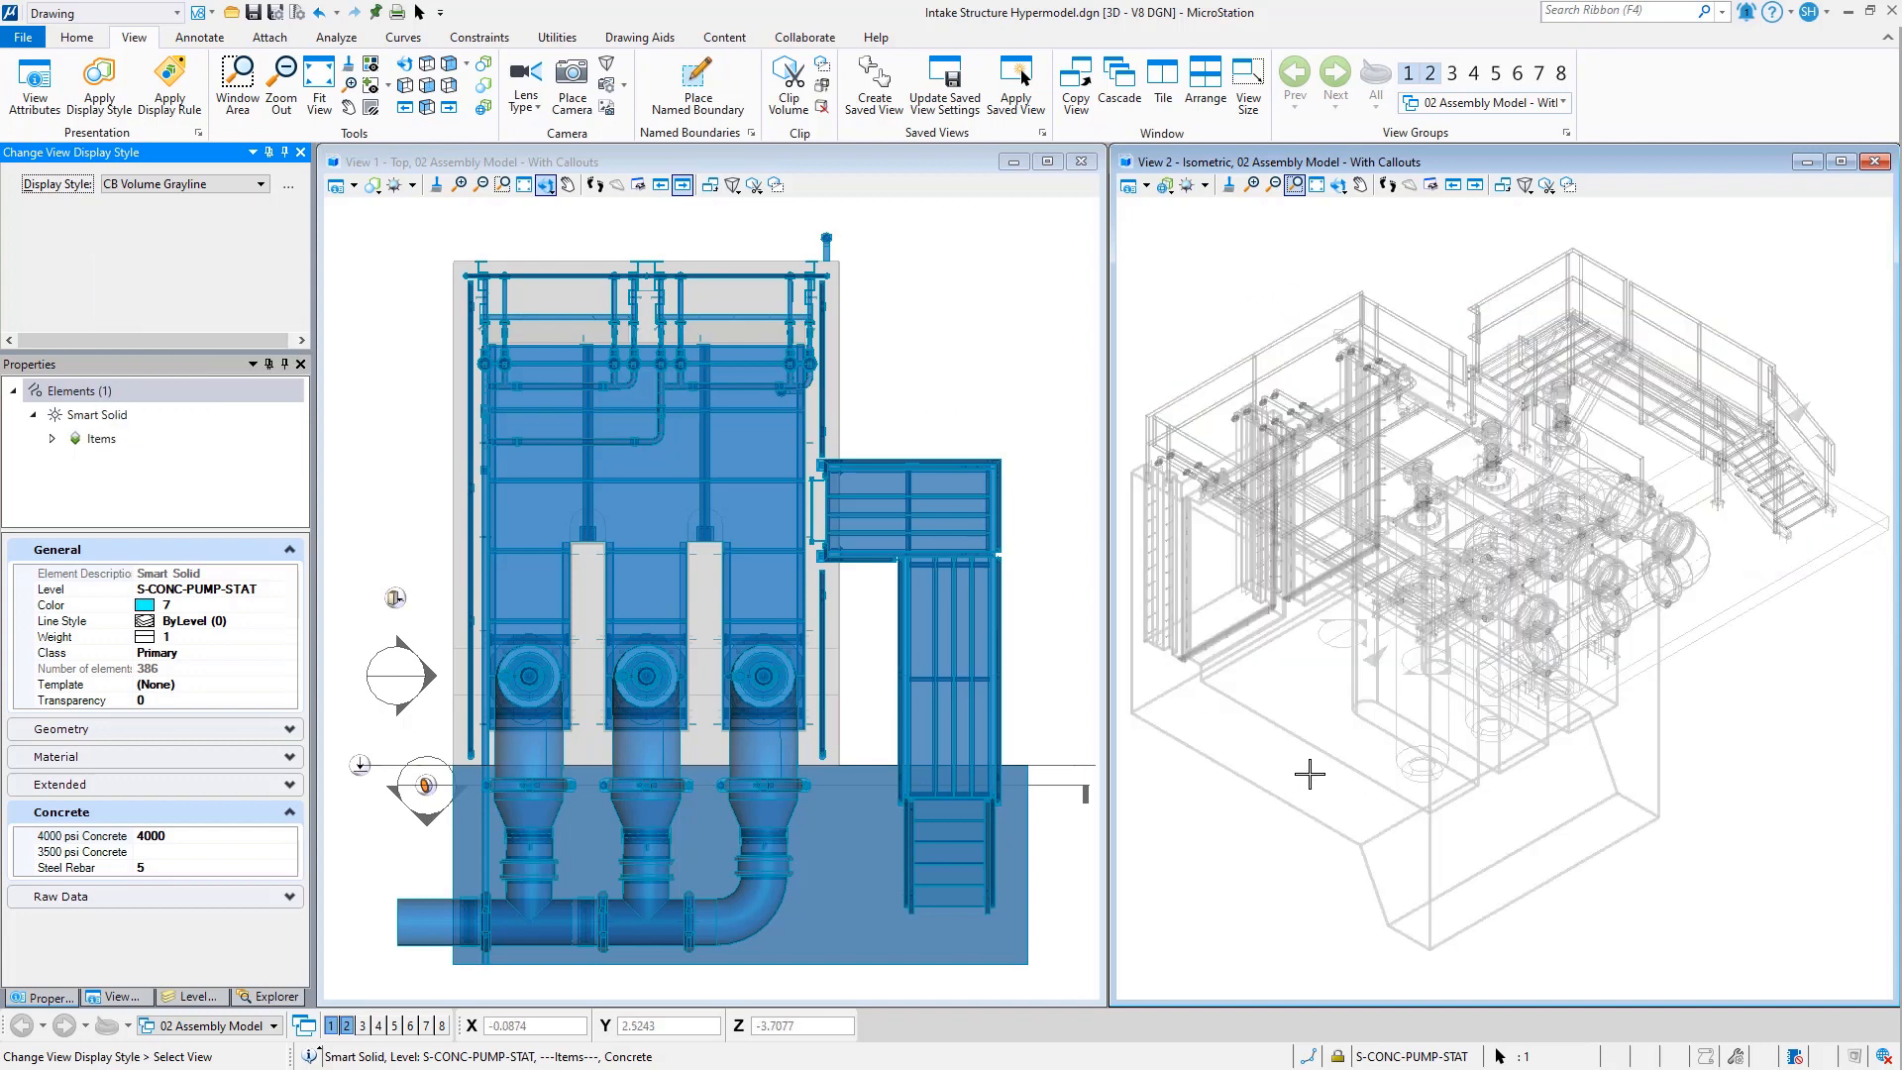
- Apply the Wireframe display style to View 2
click(179, 192)
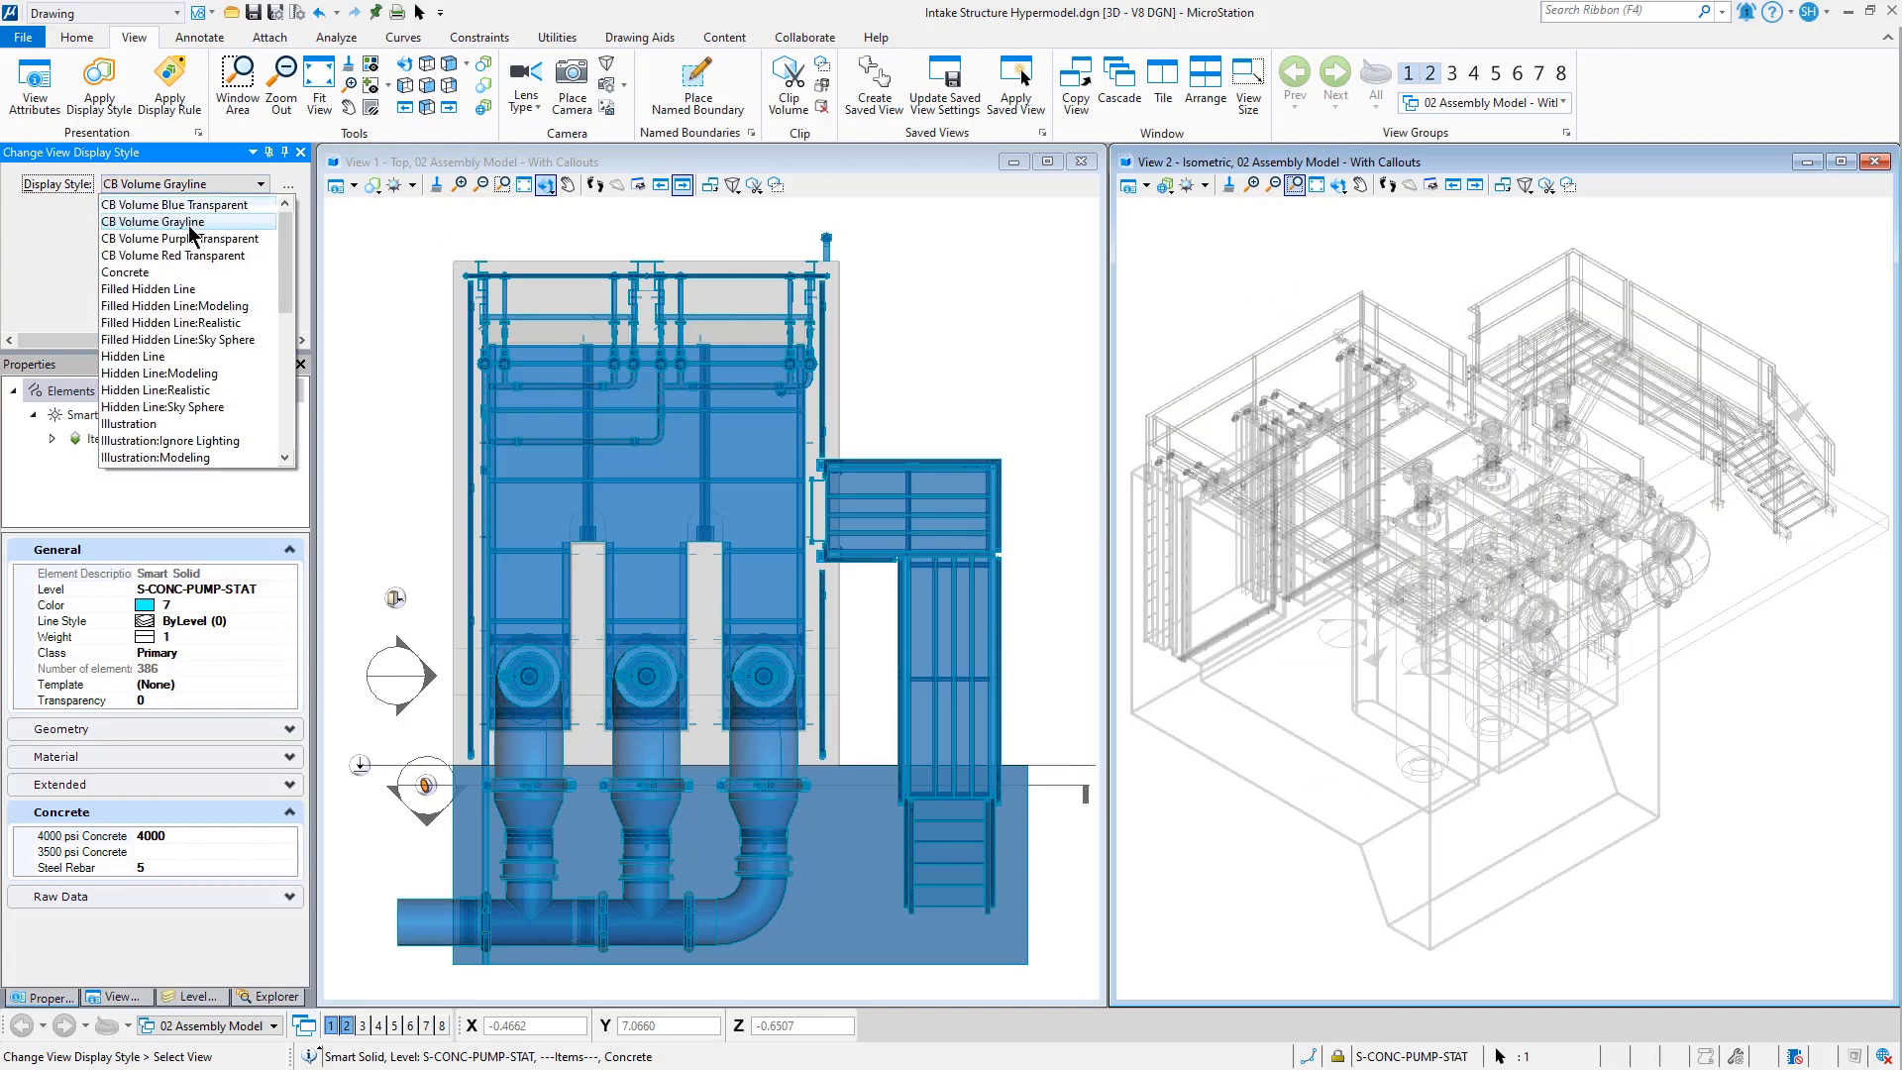
scroll(195, 426, down, 3)
scroll(195, 426, down, 1)
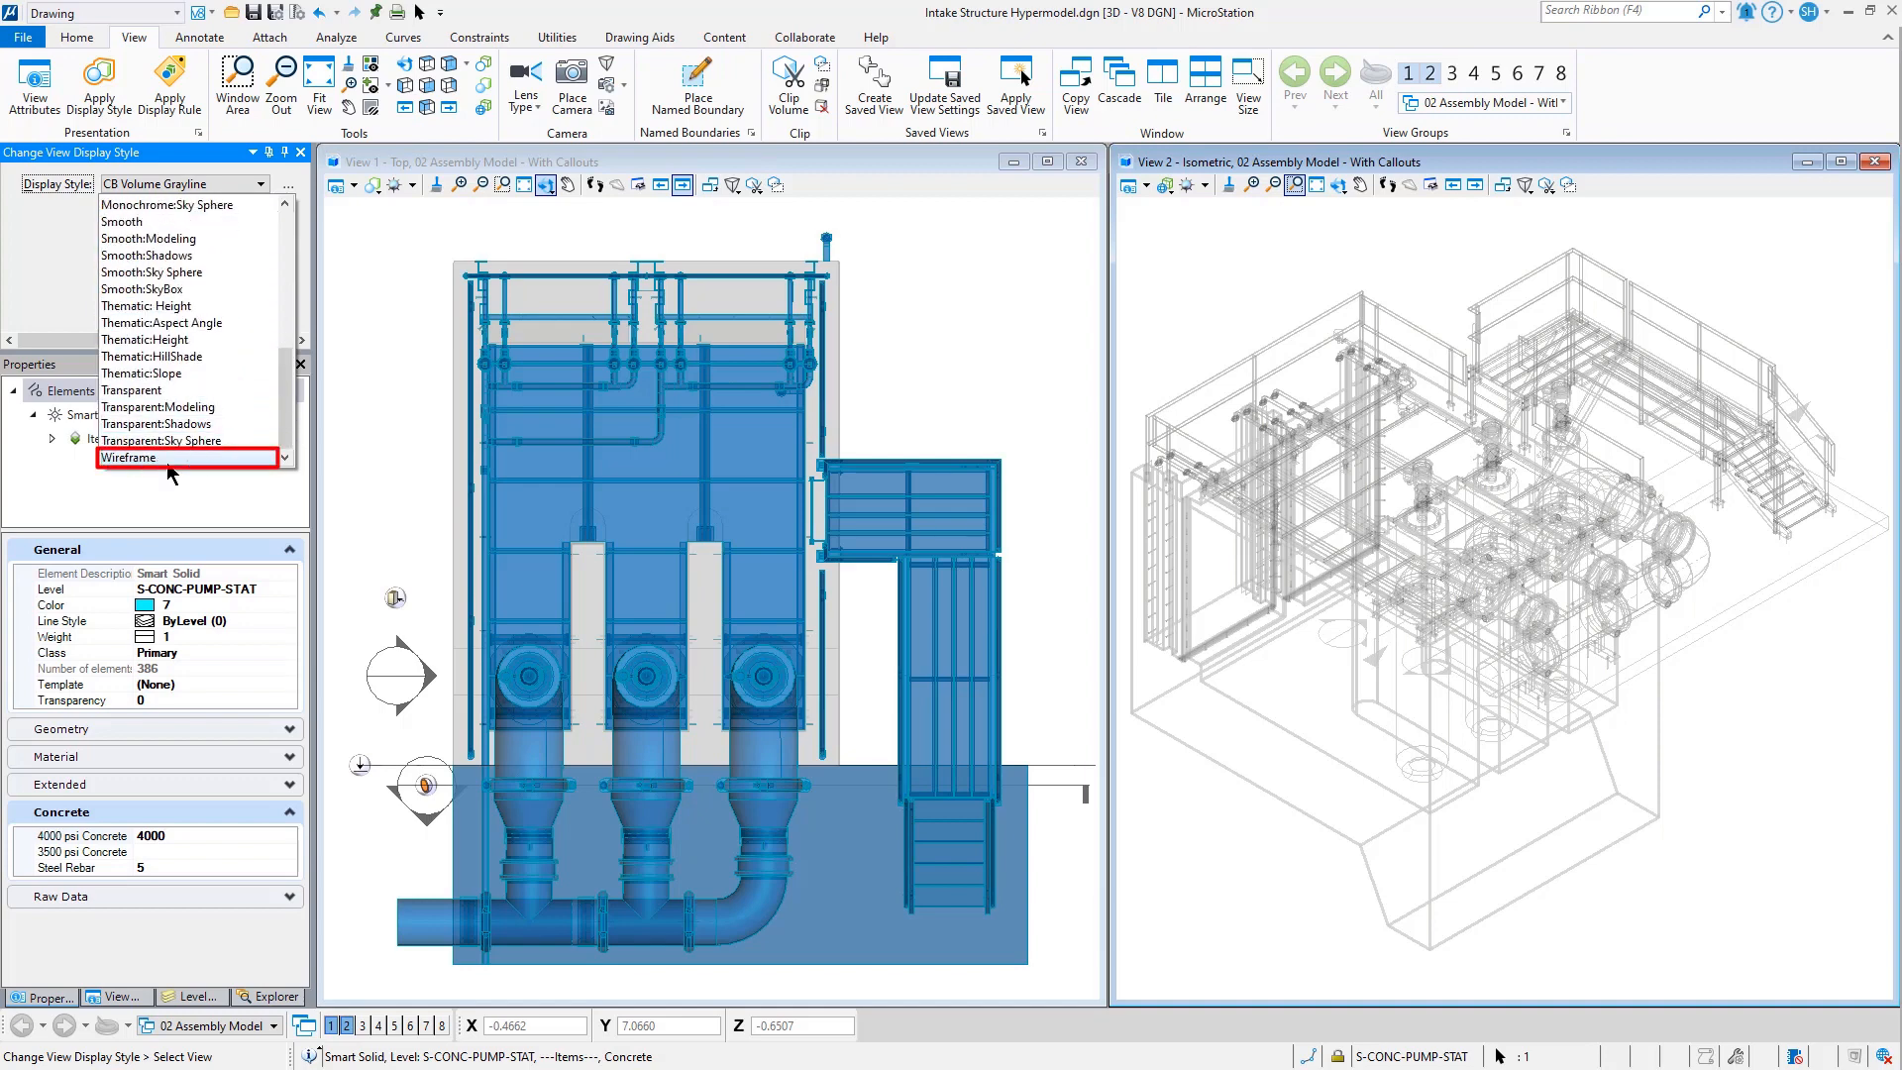
click(166, 457)
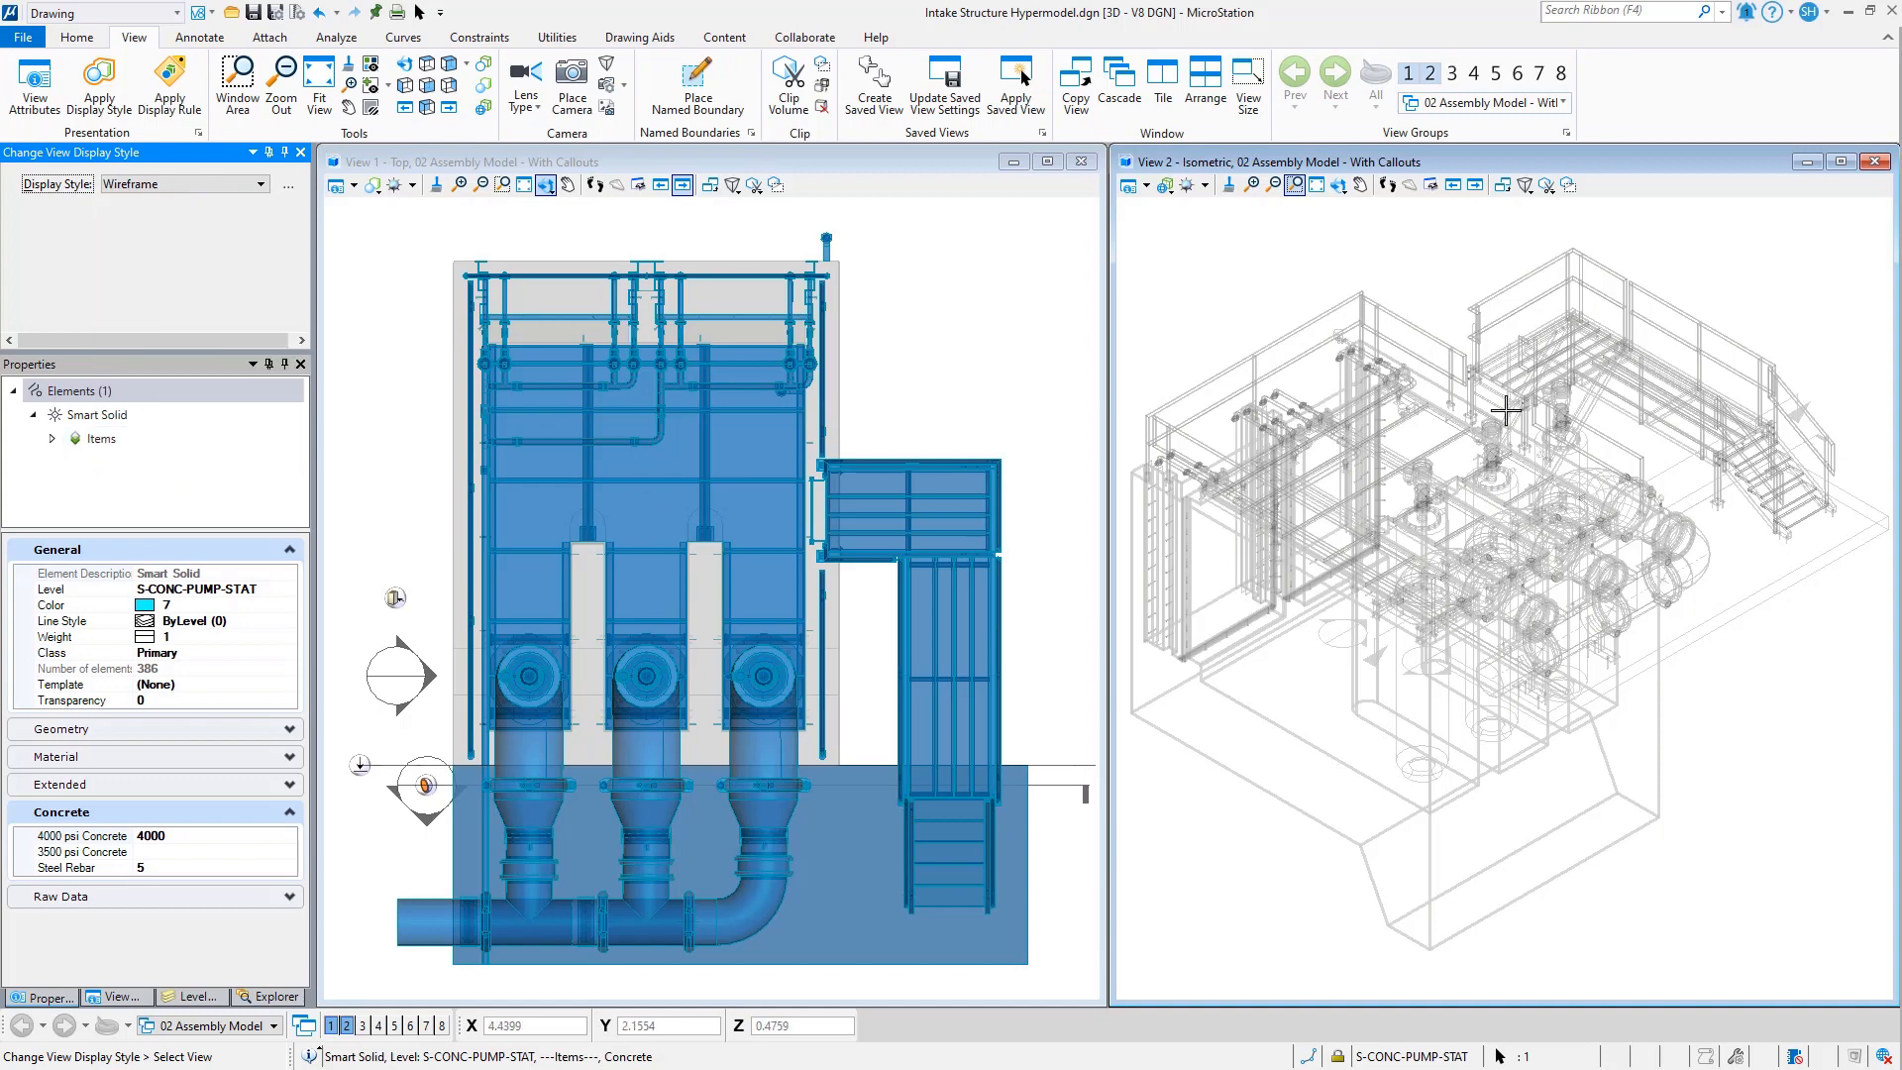
click(1457, 295)
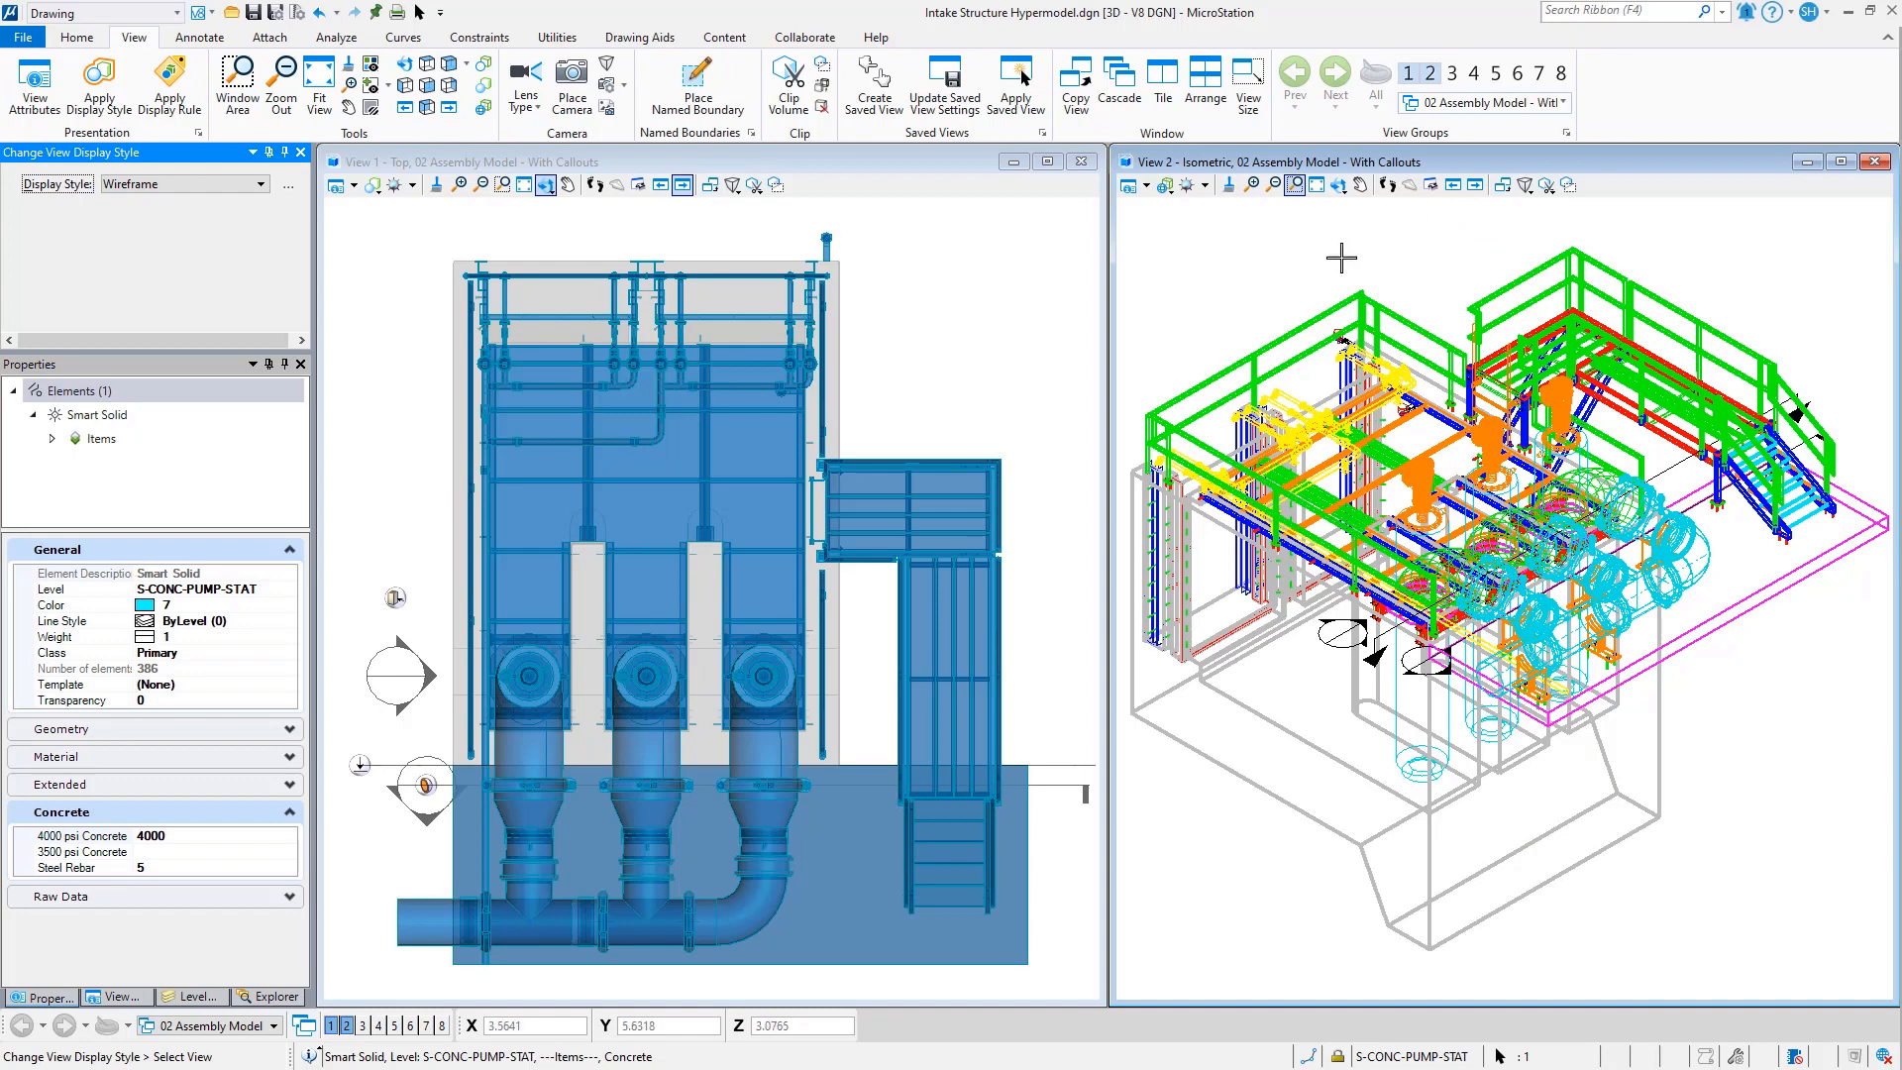
- Leave the display style command and deselect the concrete solid
click(220, 184)
scroll(208, 330, up, 8)
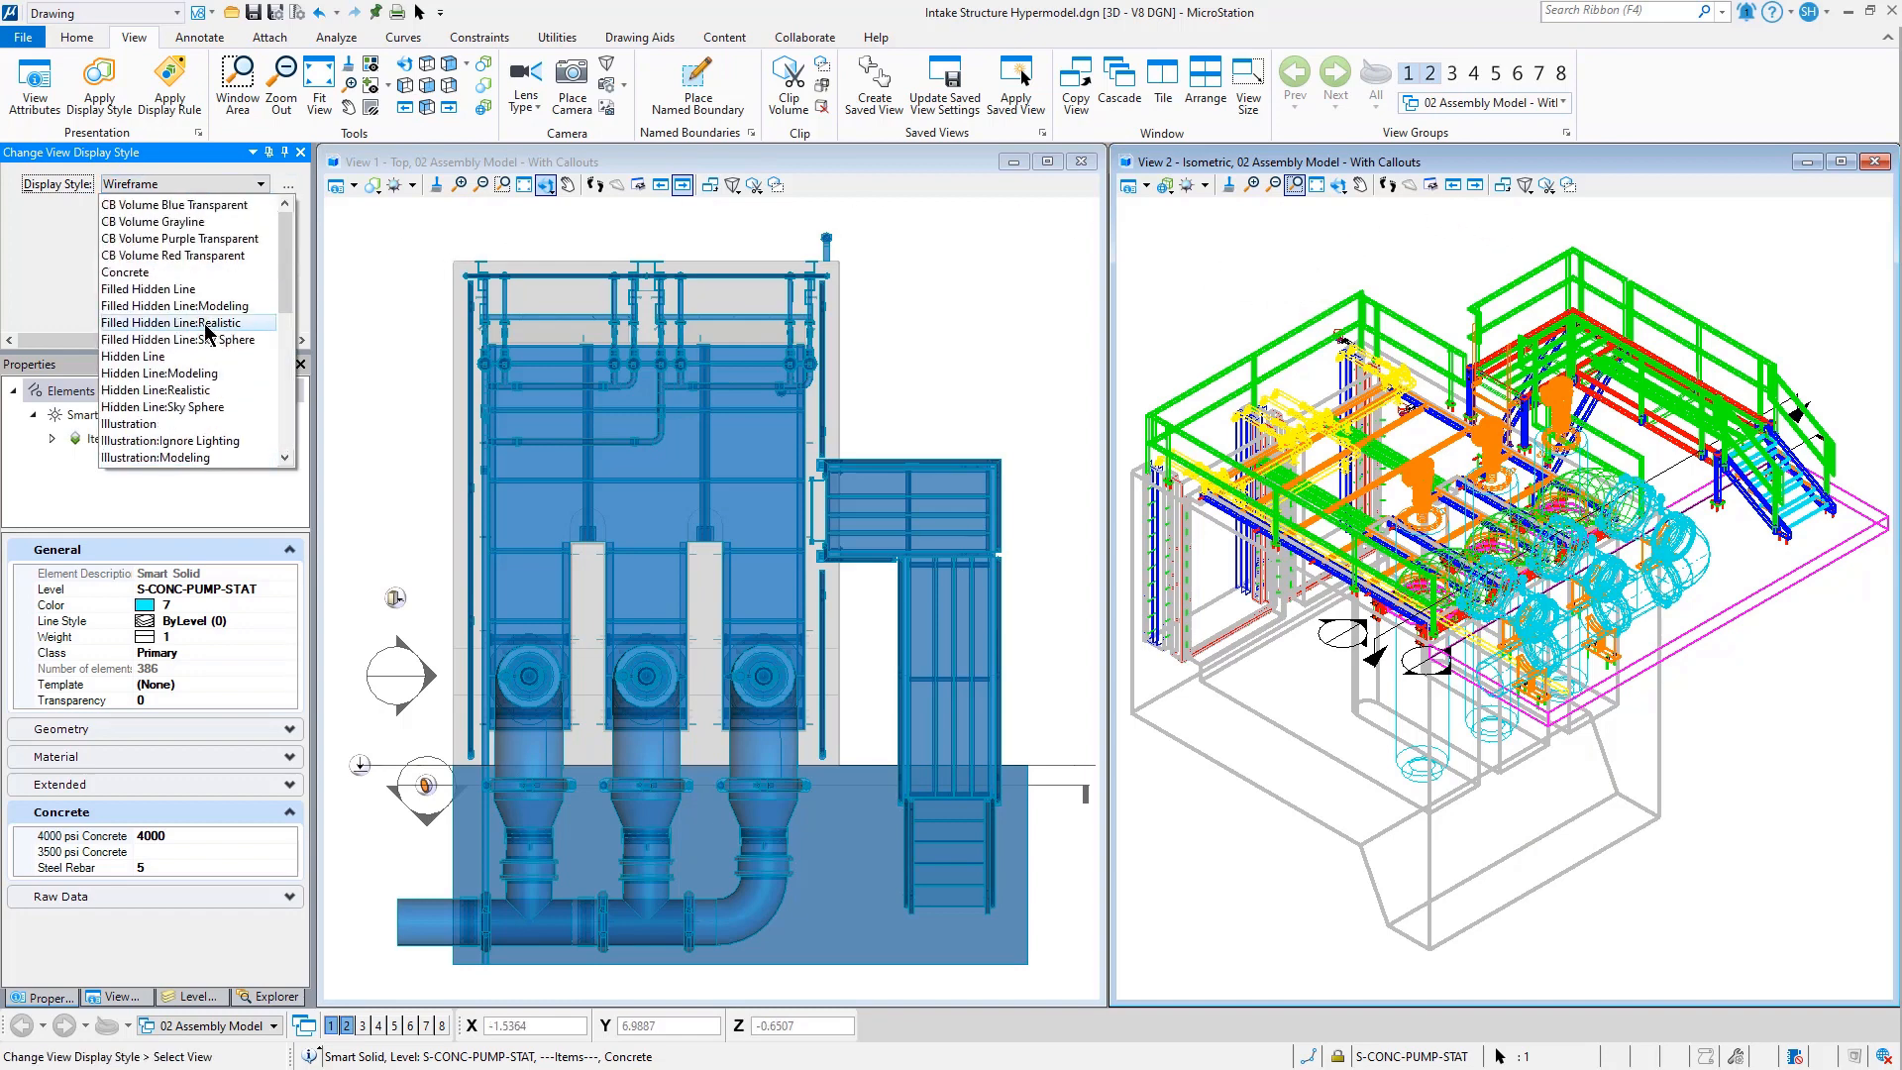
click(969, 334)
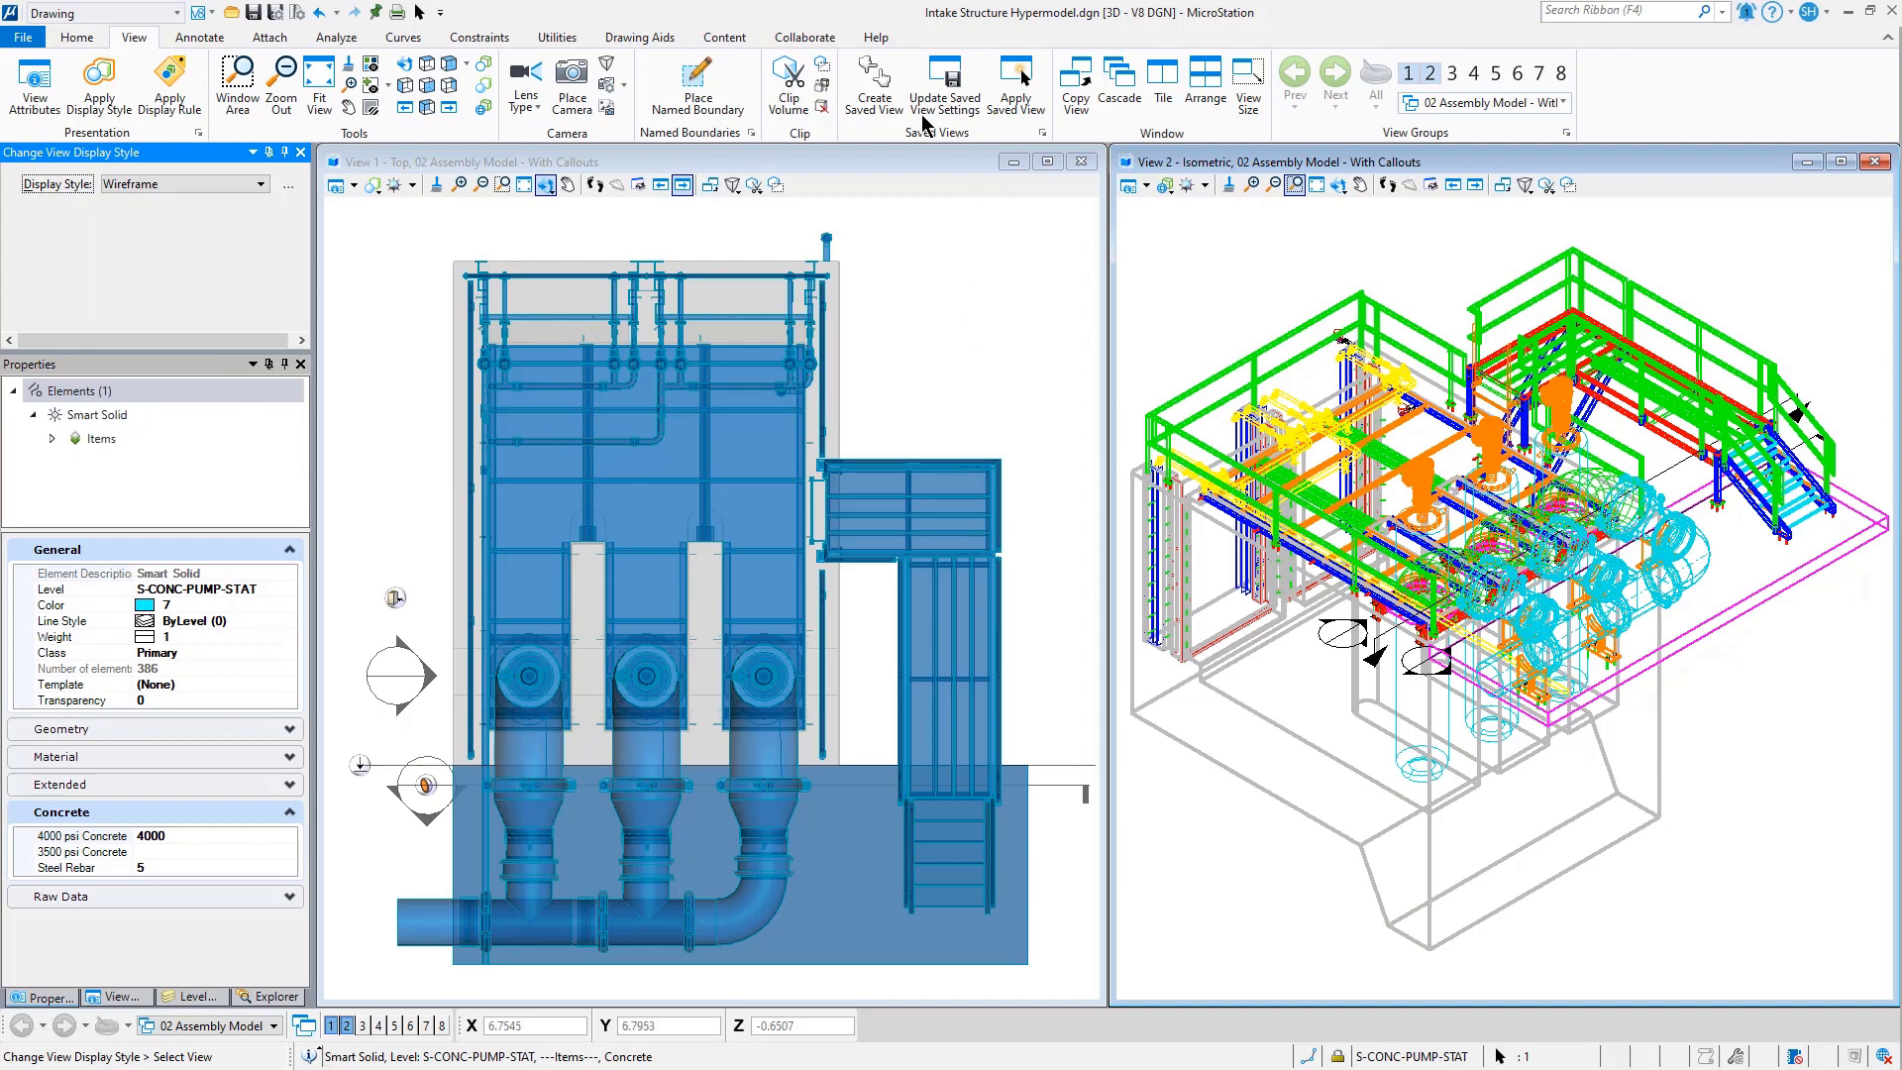
click(418, 12)
click(1021, 325)
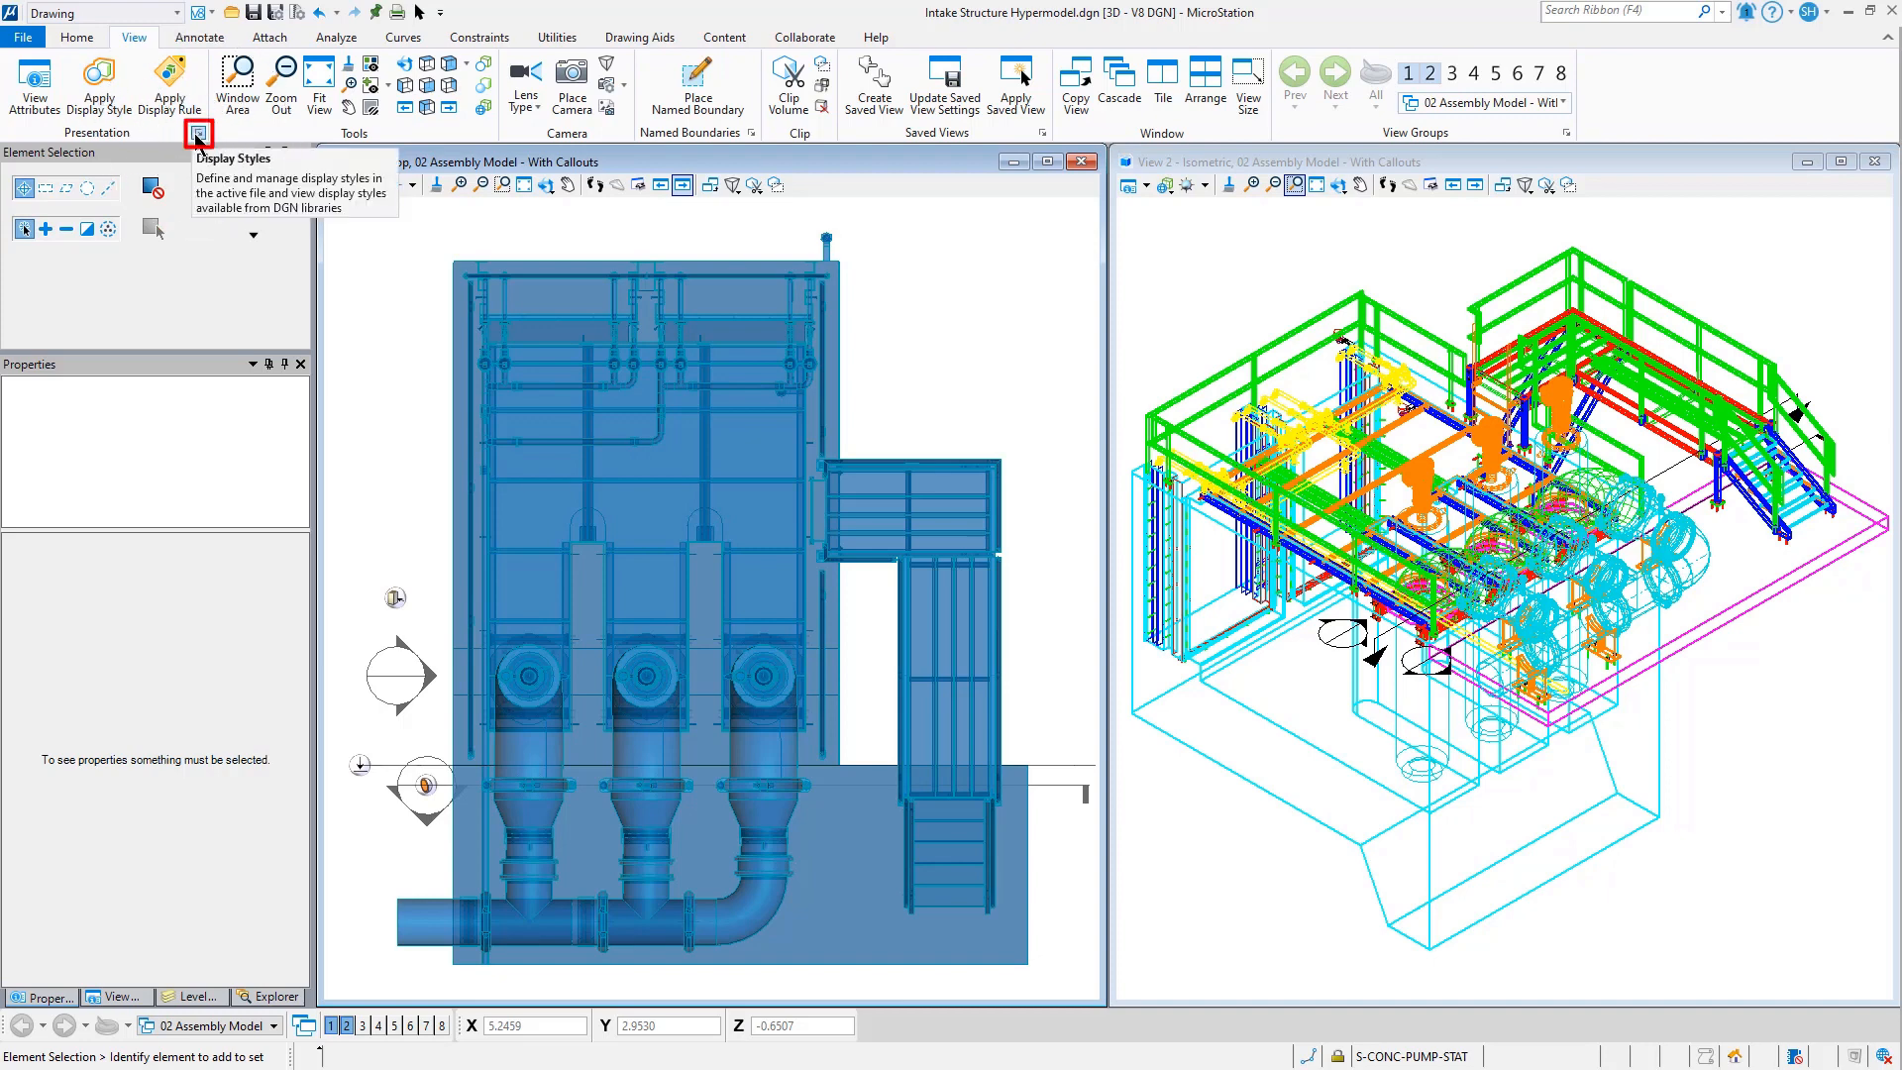
- Open the display rules of the Concrete display style and select the Concrete by PSI rule set
click(198, 137)
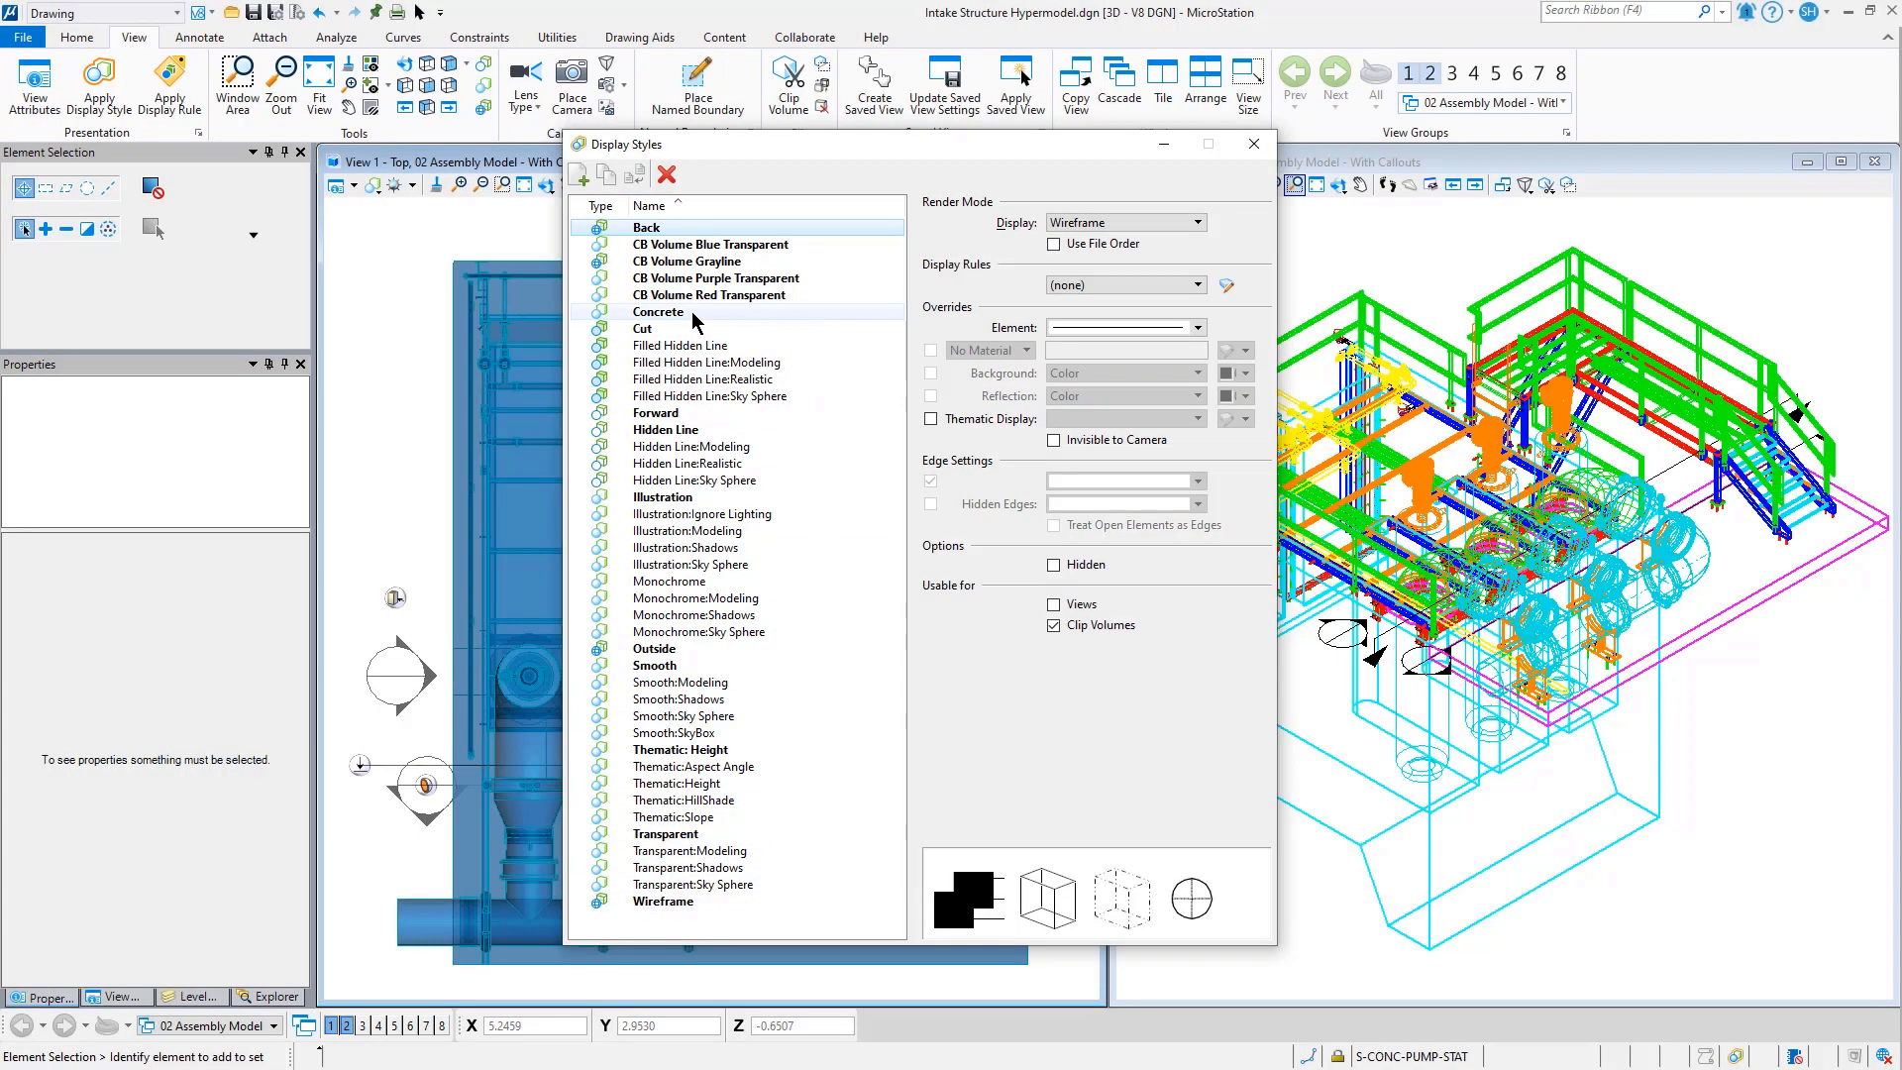
click(693, 313)
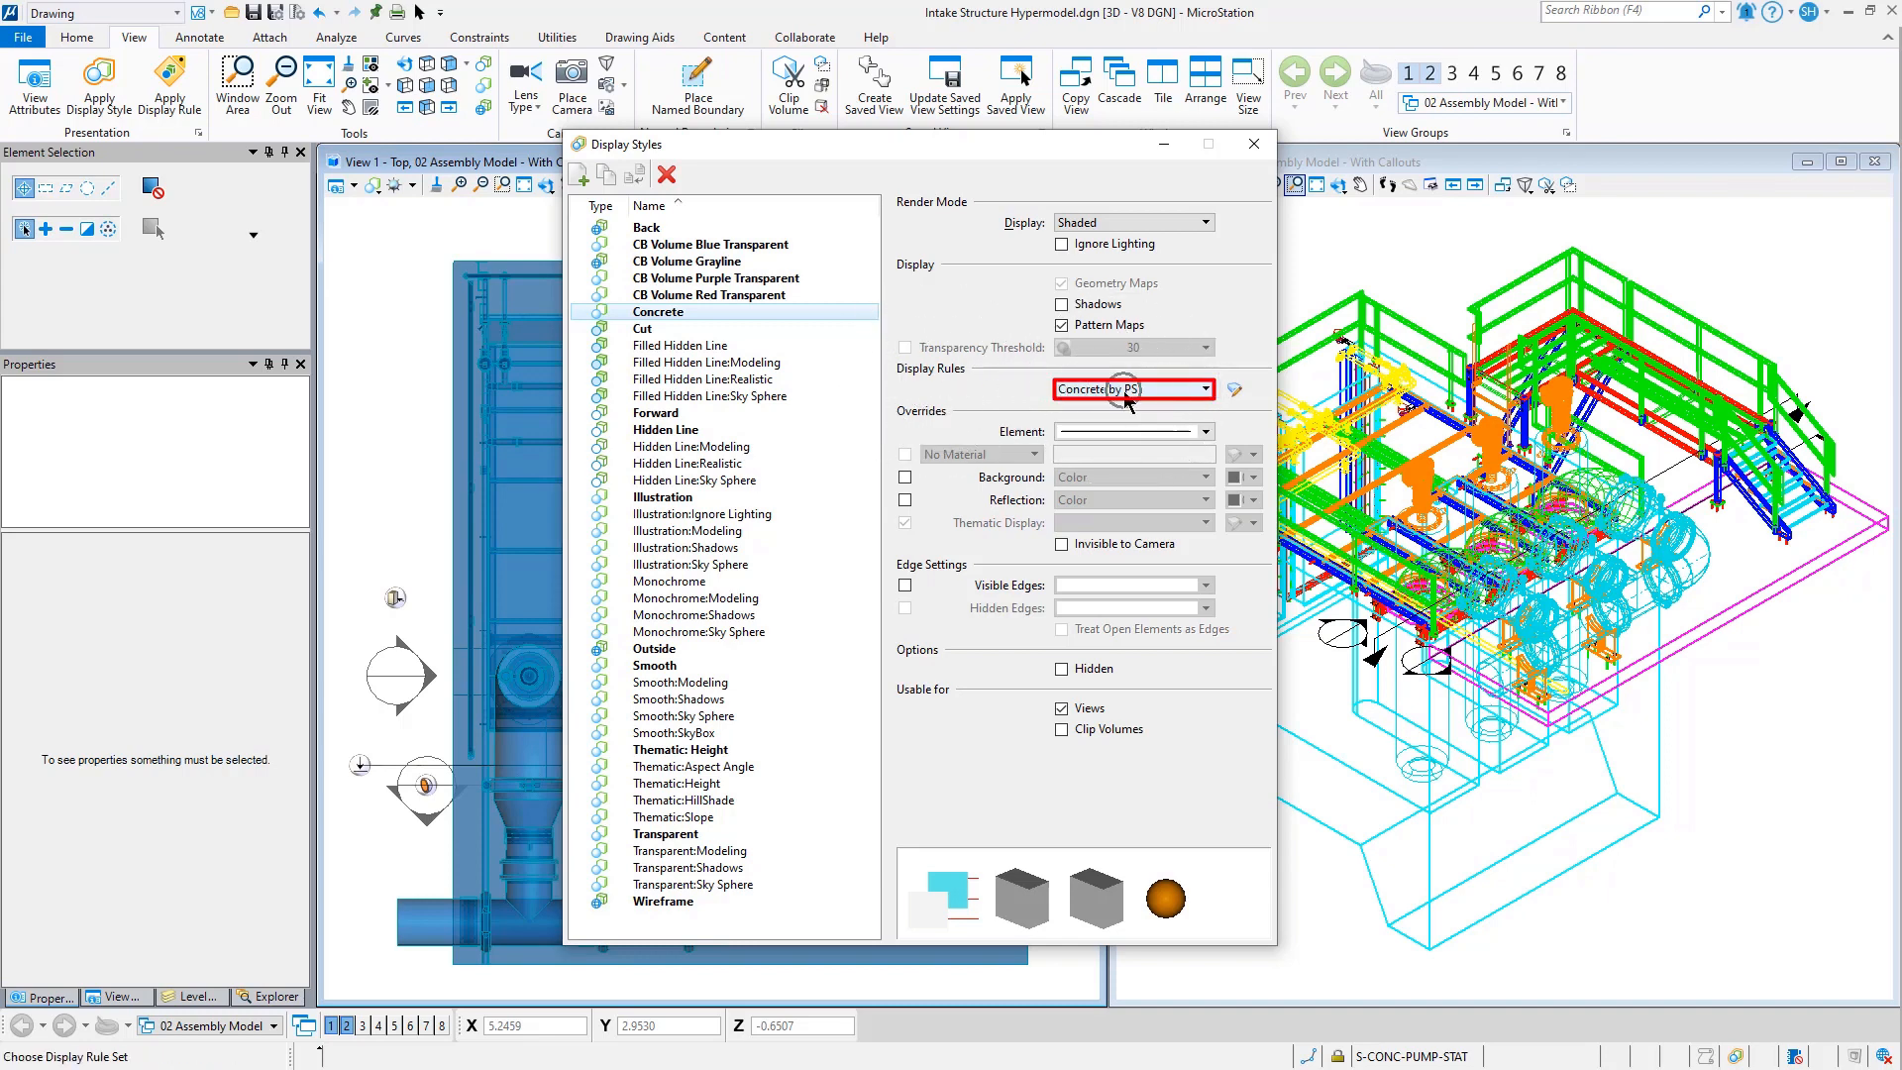
click(1232, 393)
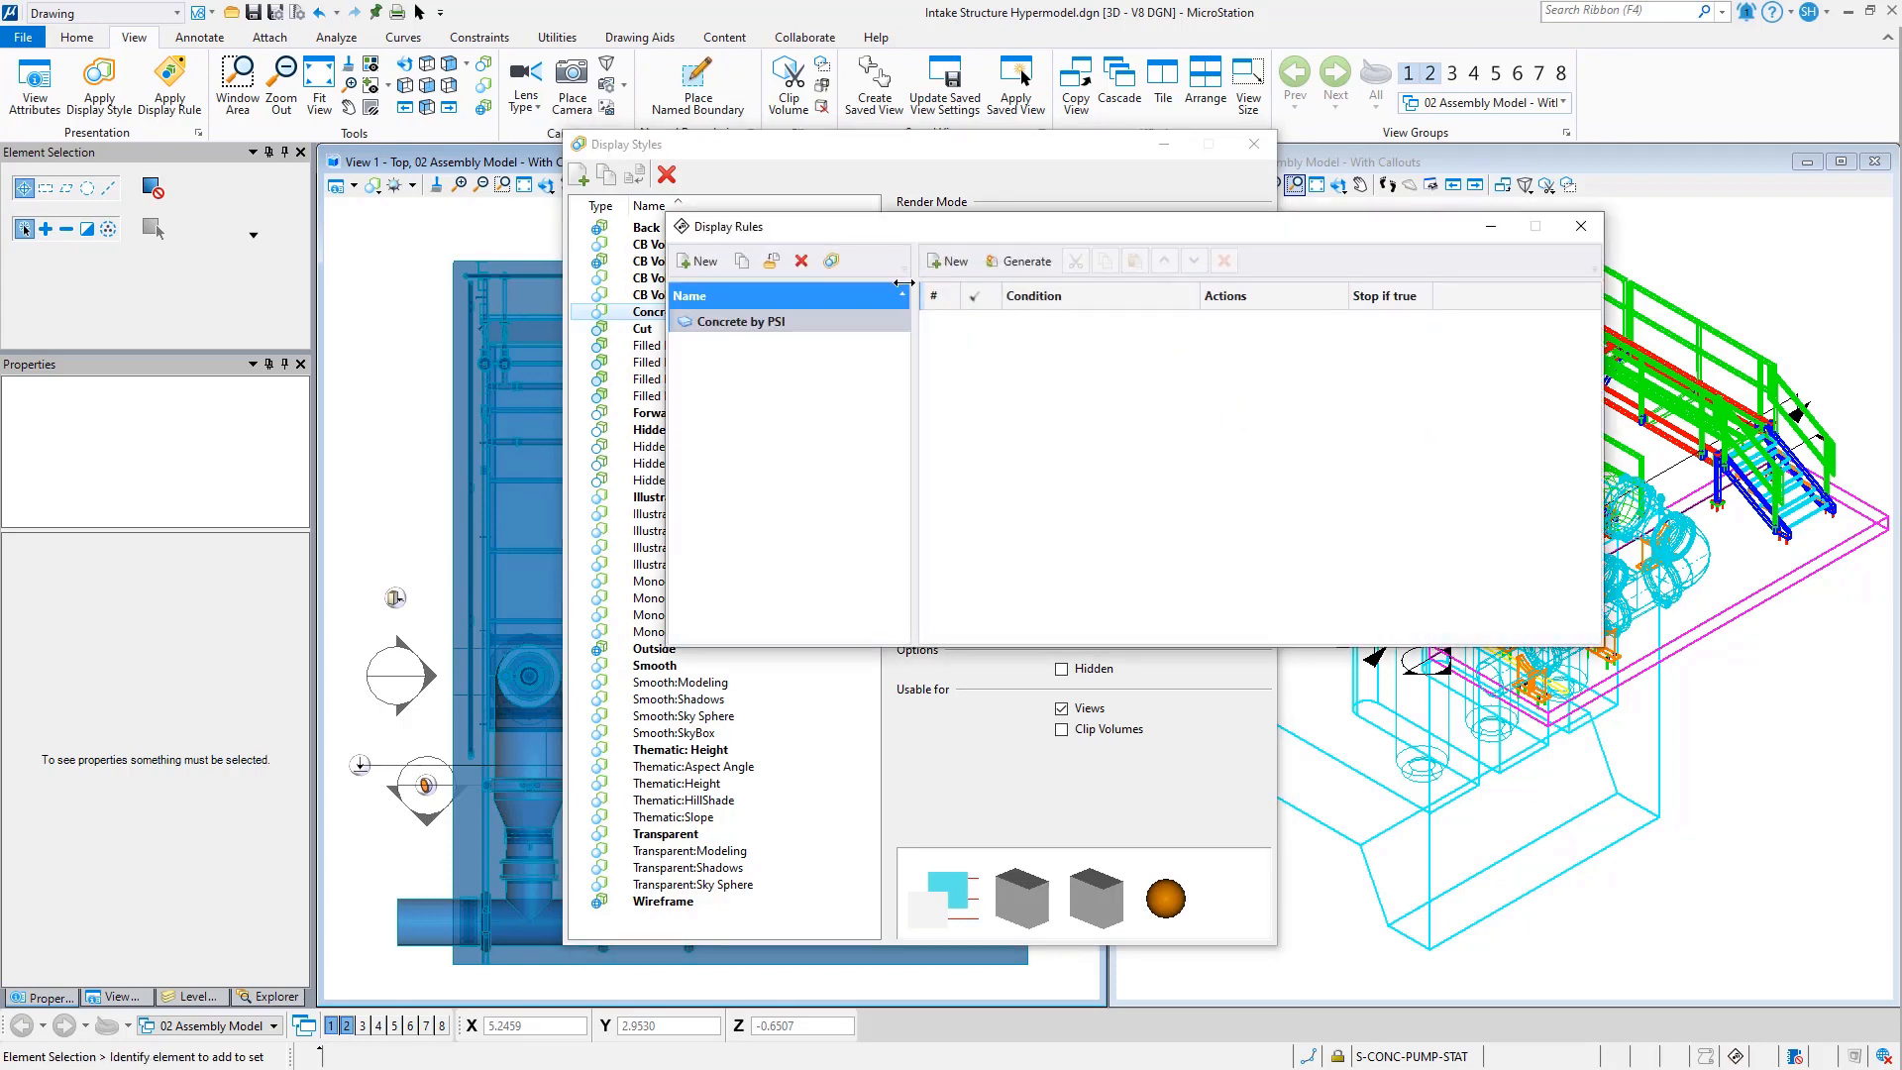
click(765, 320)
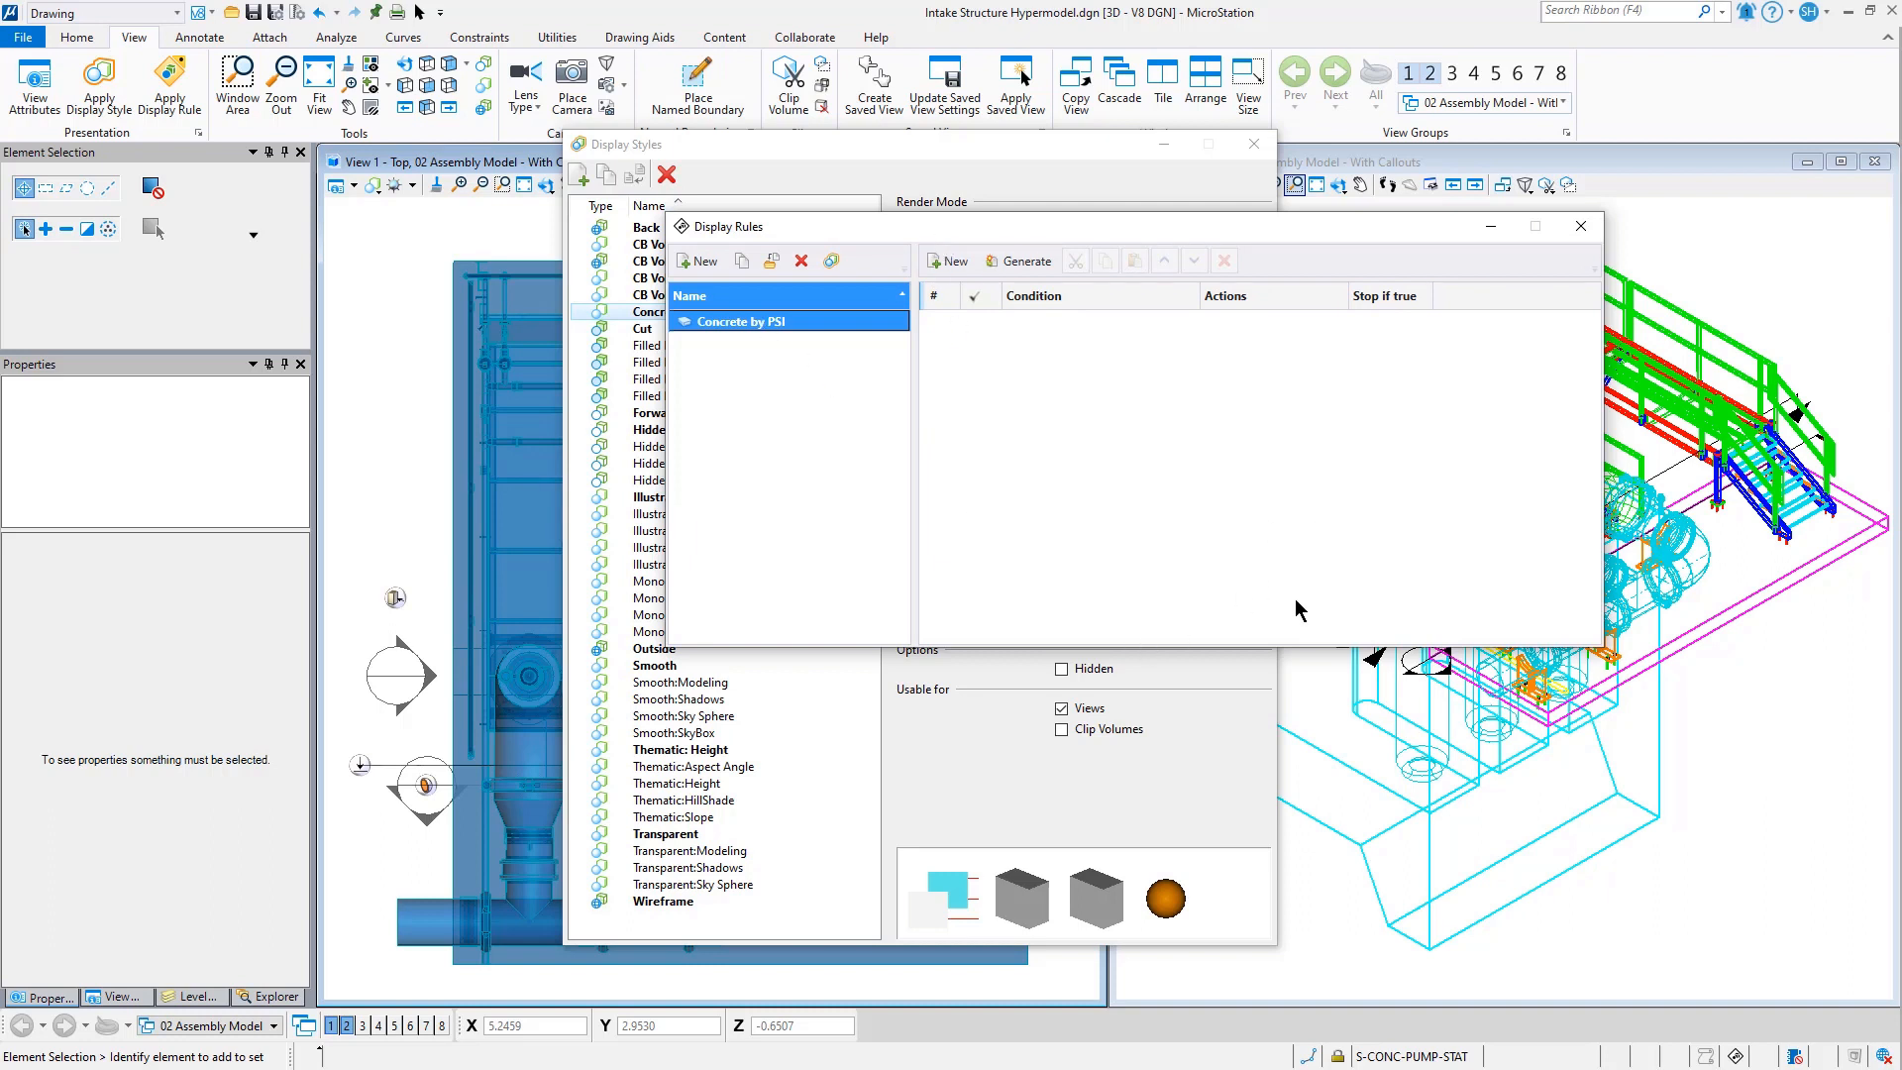
- Rotate View 1 from the top view to a tilted 3D view and move the Display Styles dialog off the model
click(546, 185)
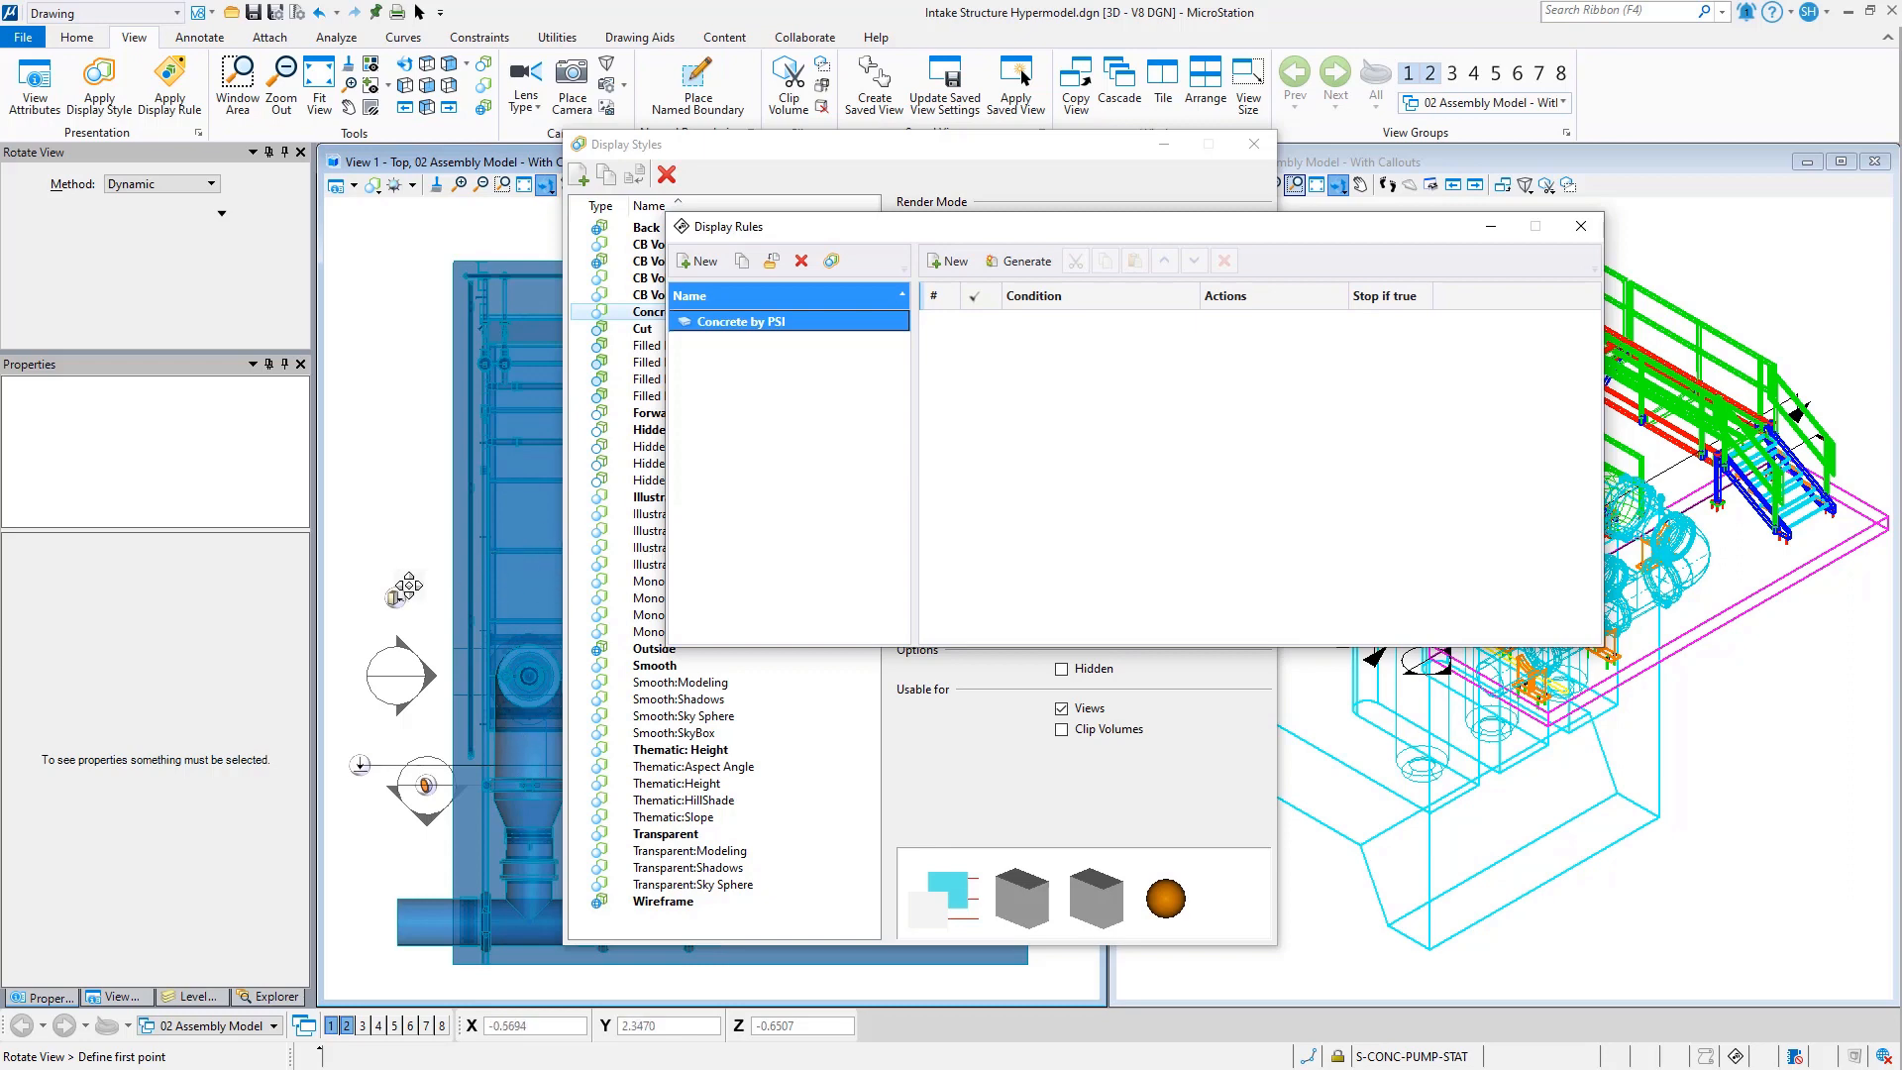
drag(746, 160, 1518, 210)
drag(921, 238, 1314, 299)
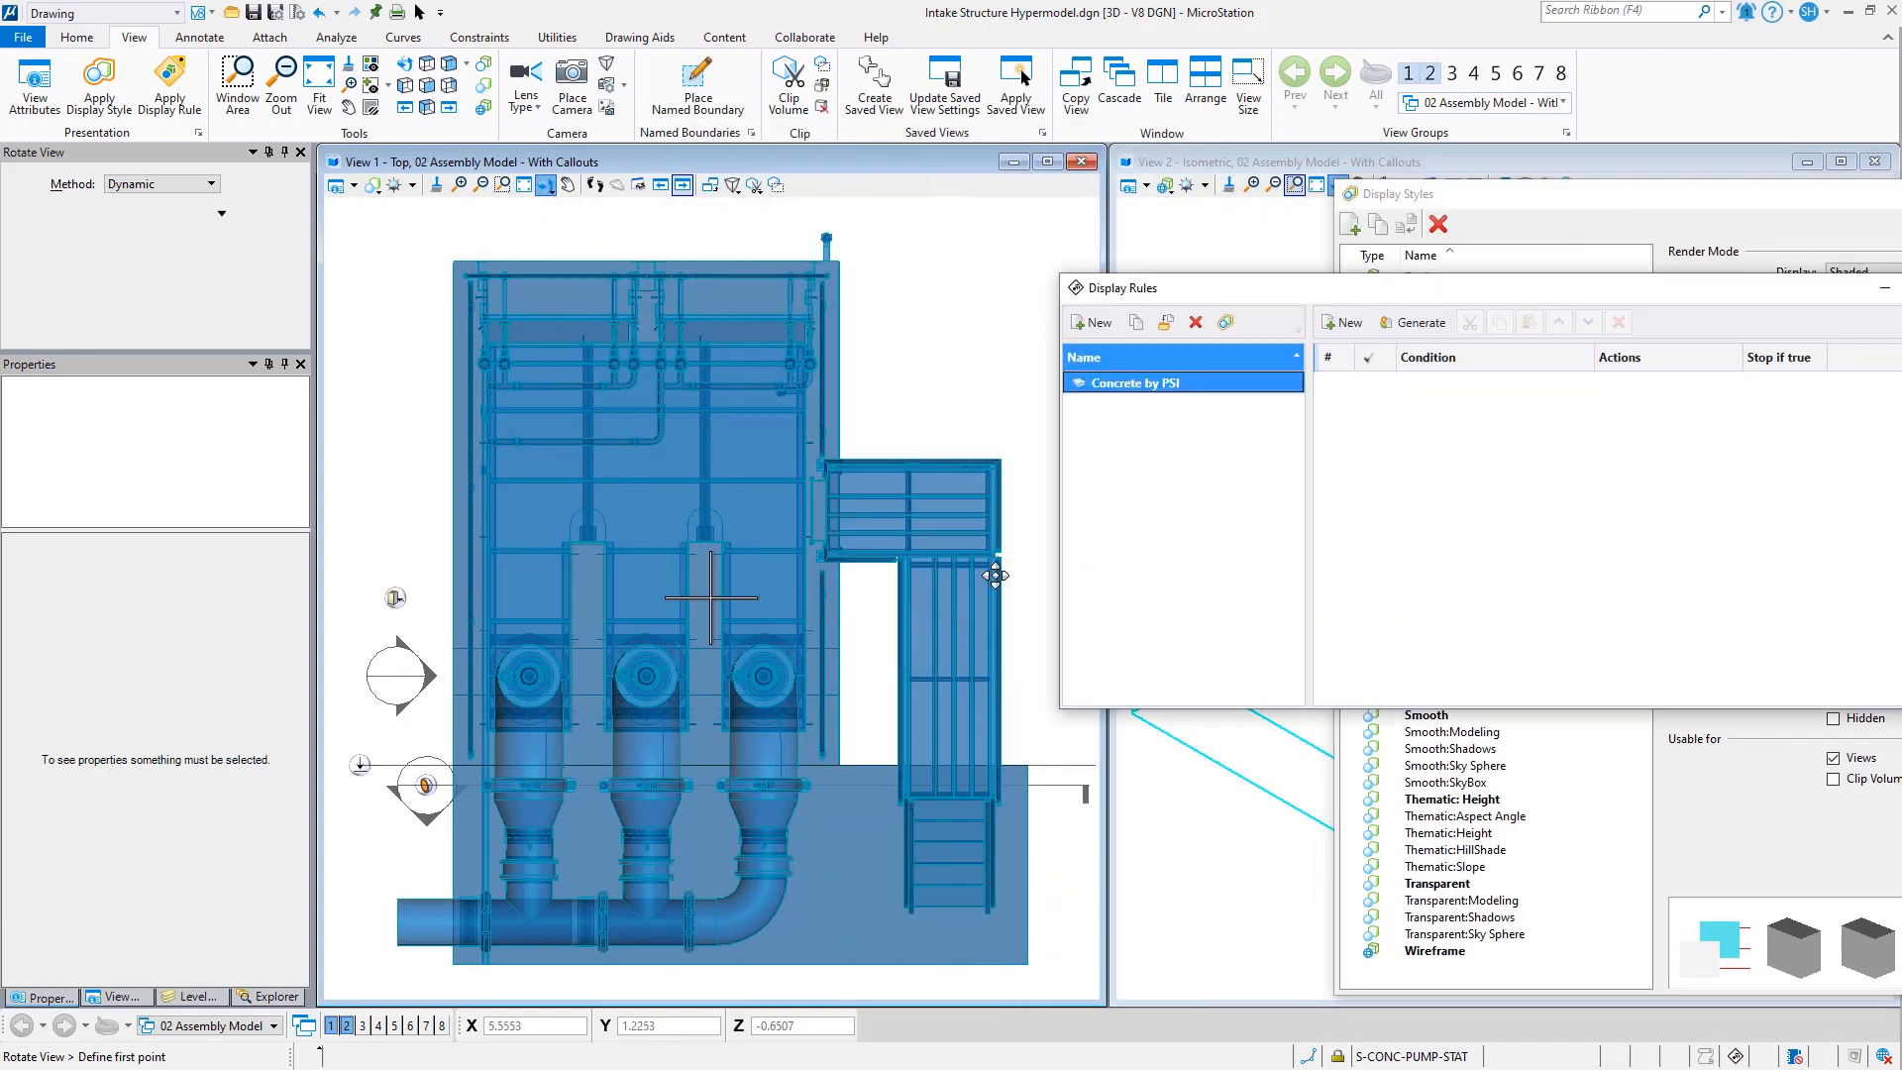
click(779, 681)
click(891, 500)
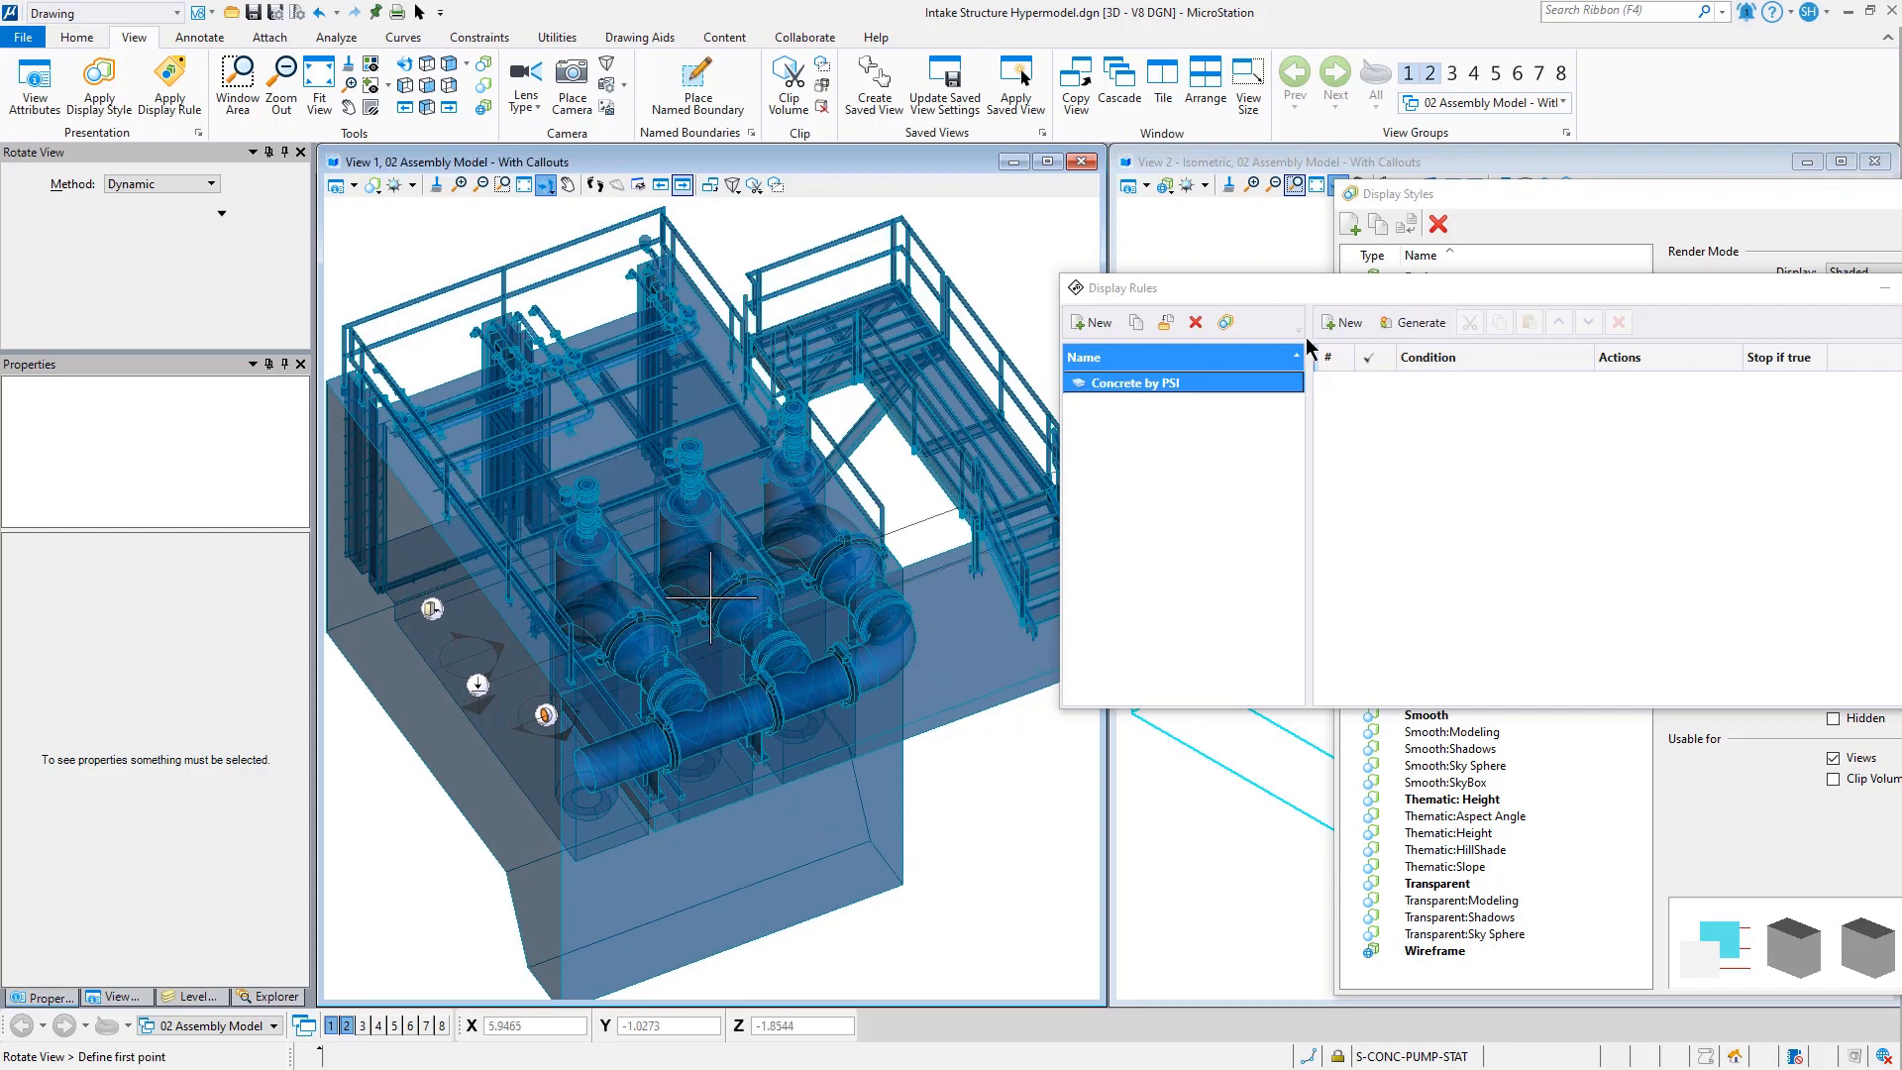
drag(1329, 297, 744, 187)
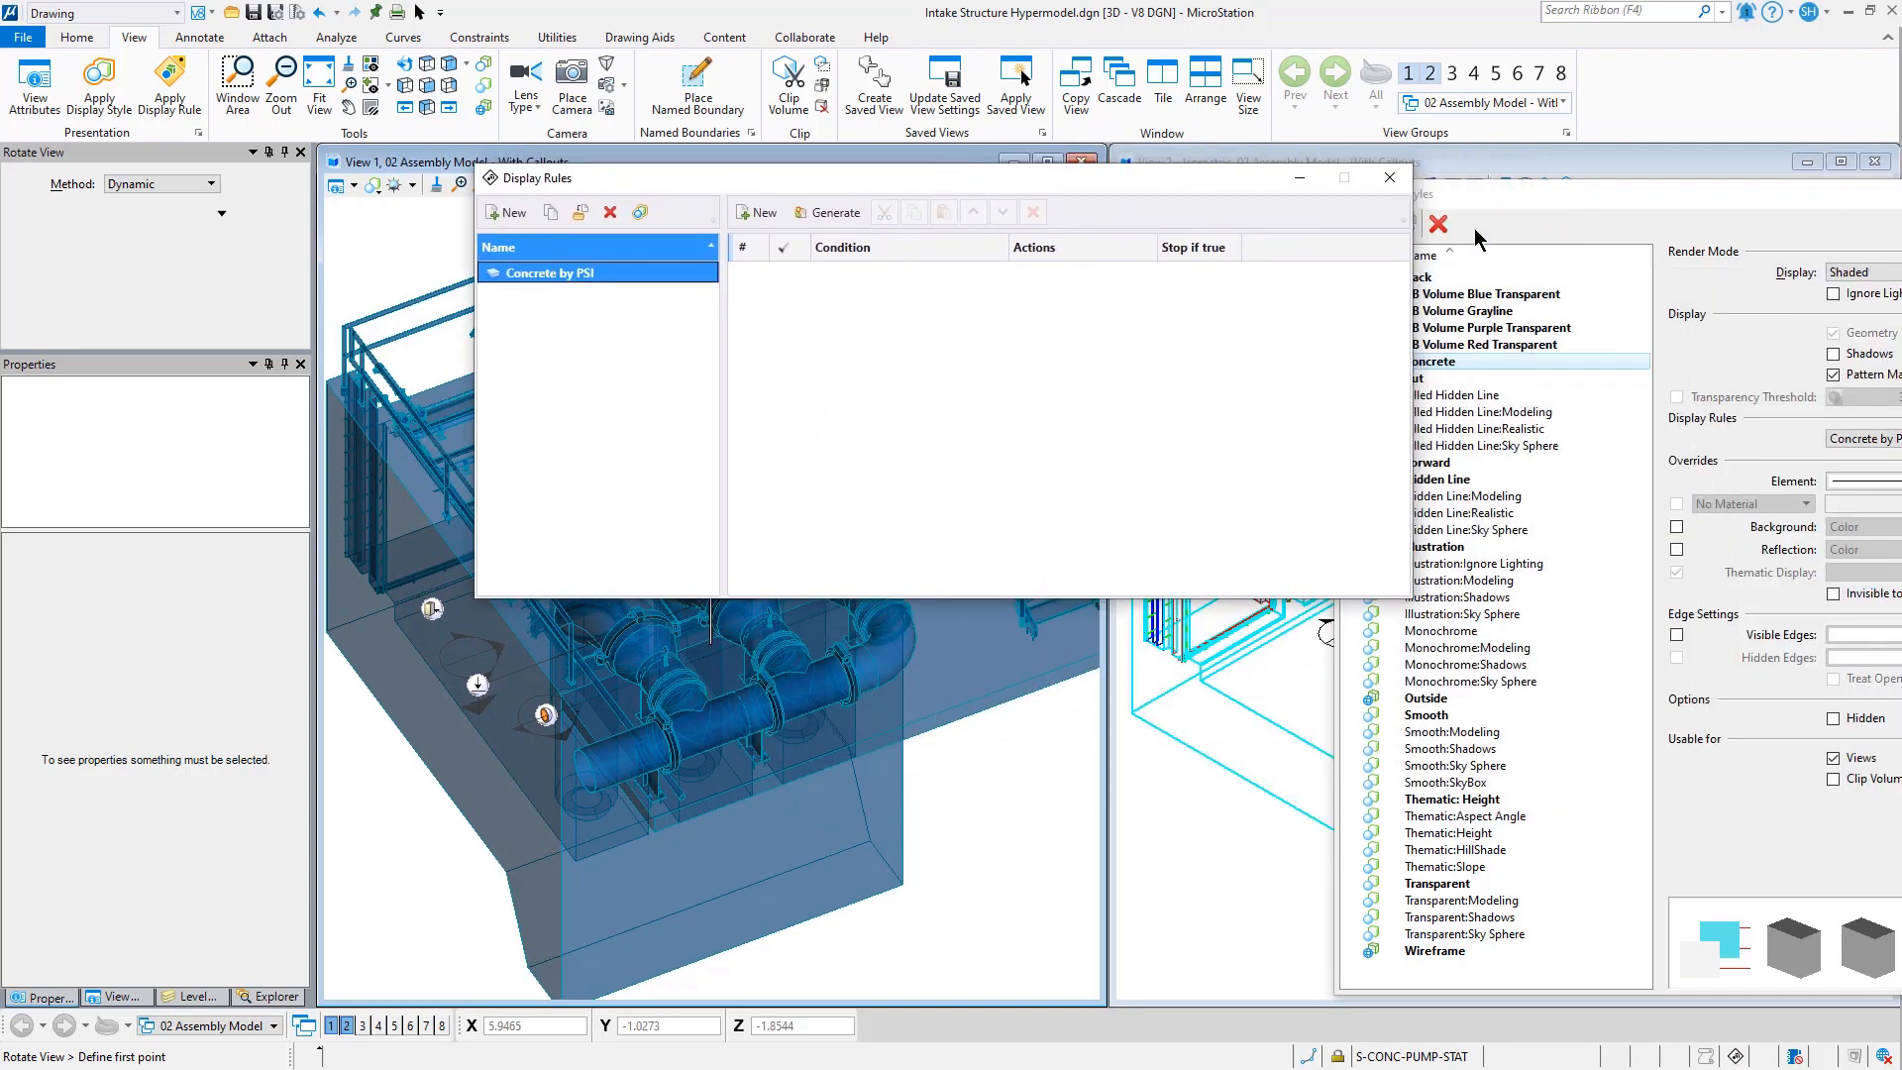
drag(1515, 196, 1901, 275)
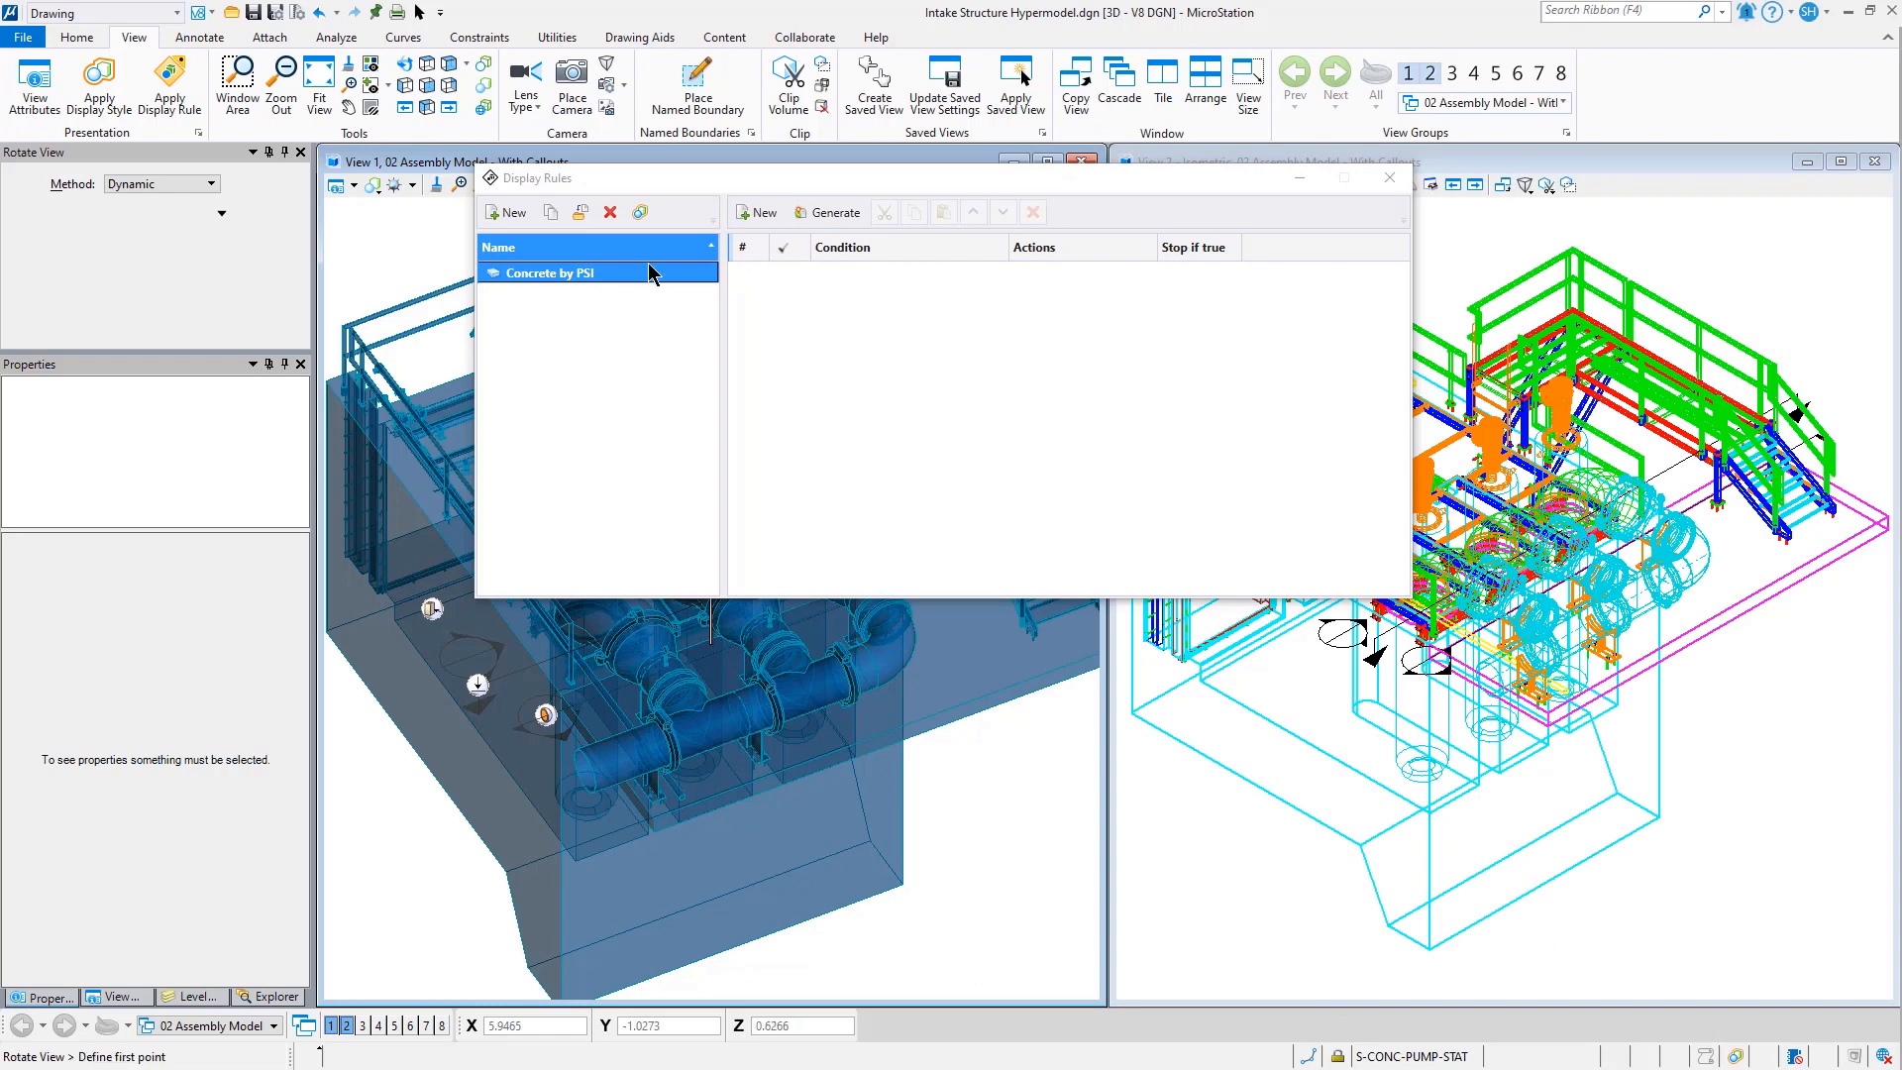
- Add a rule to Concrete by PSI and base its condition on the 4000 psi Concrete item type property, showing classes for available elements
click(758, 212)
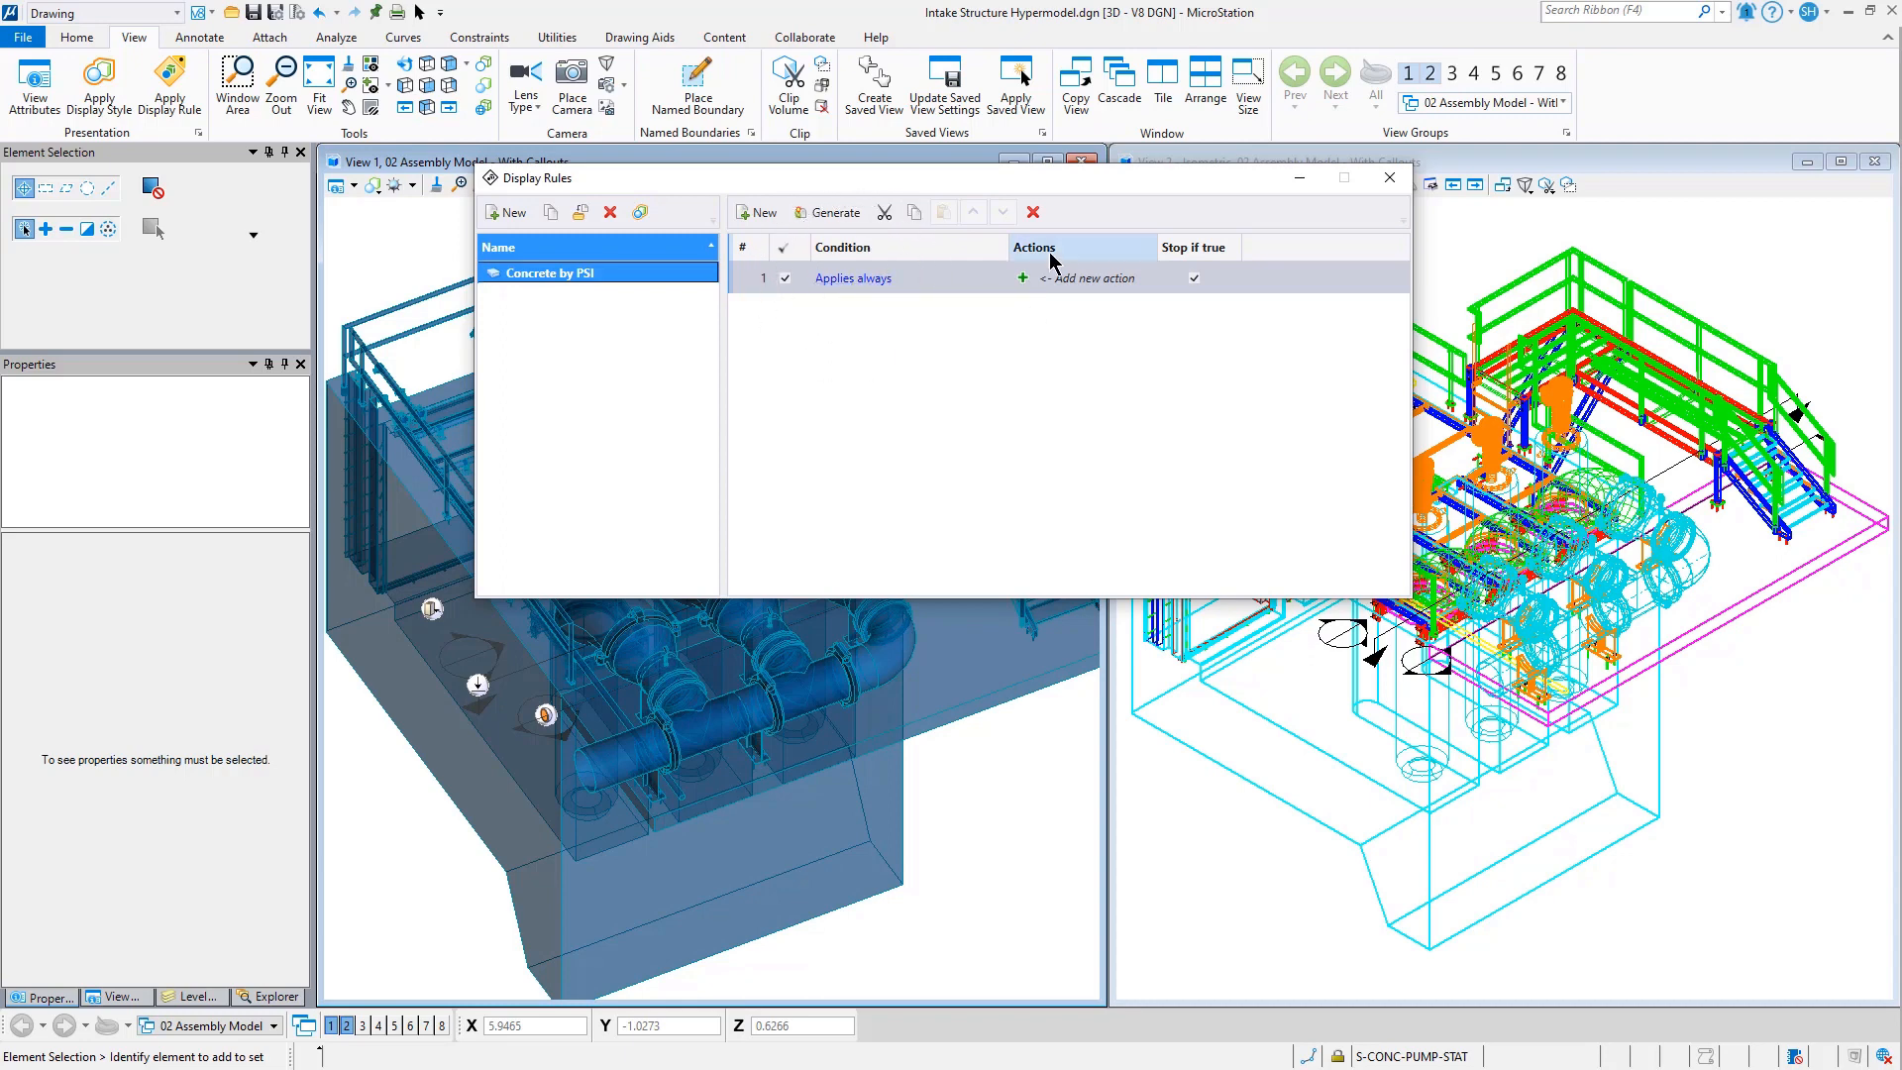
click(861, 283)
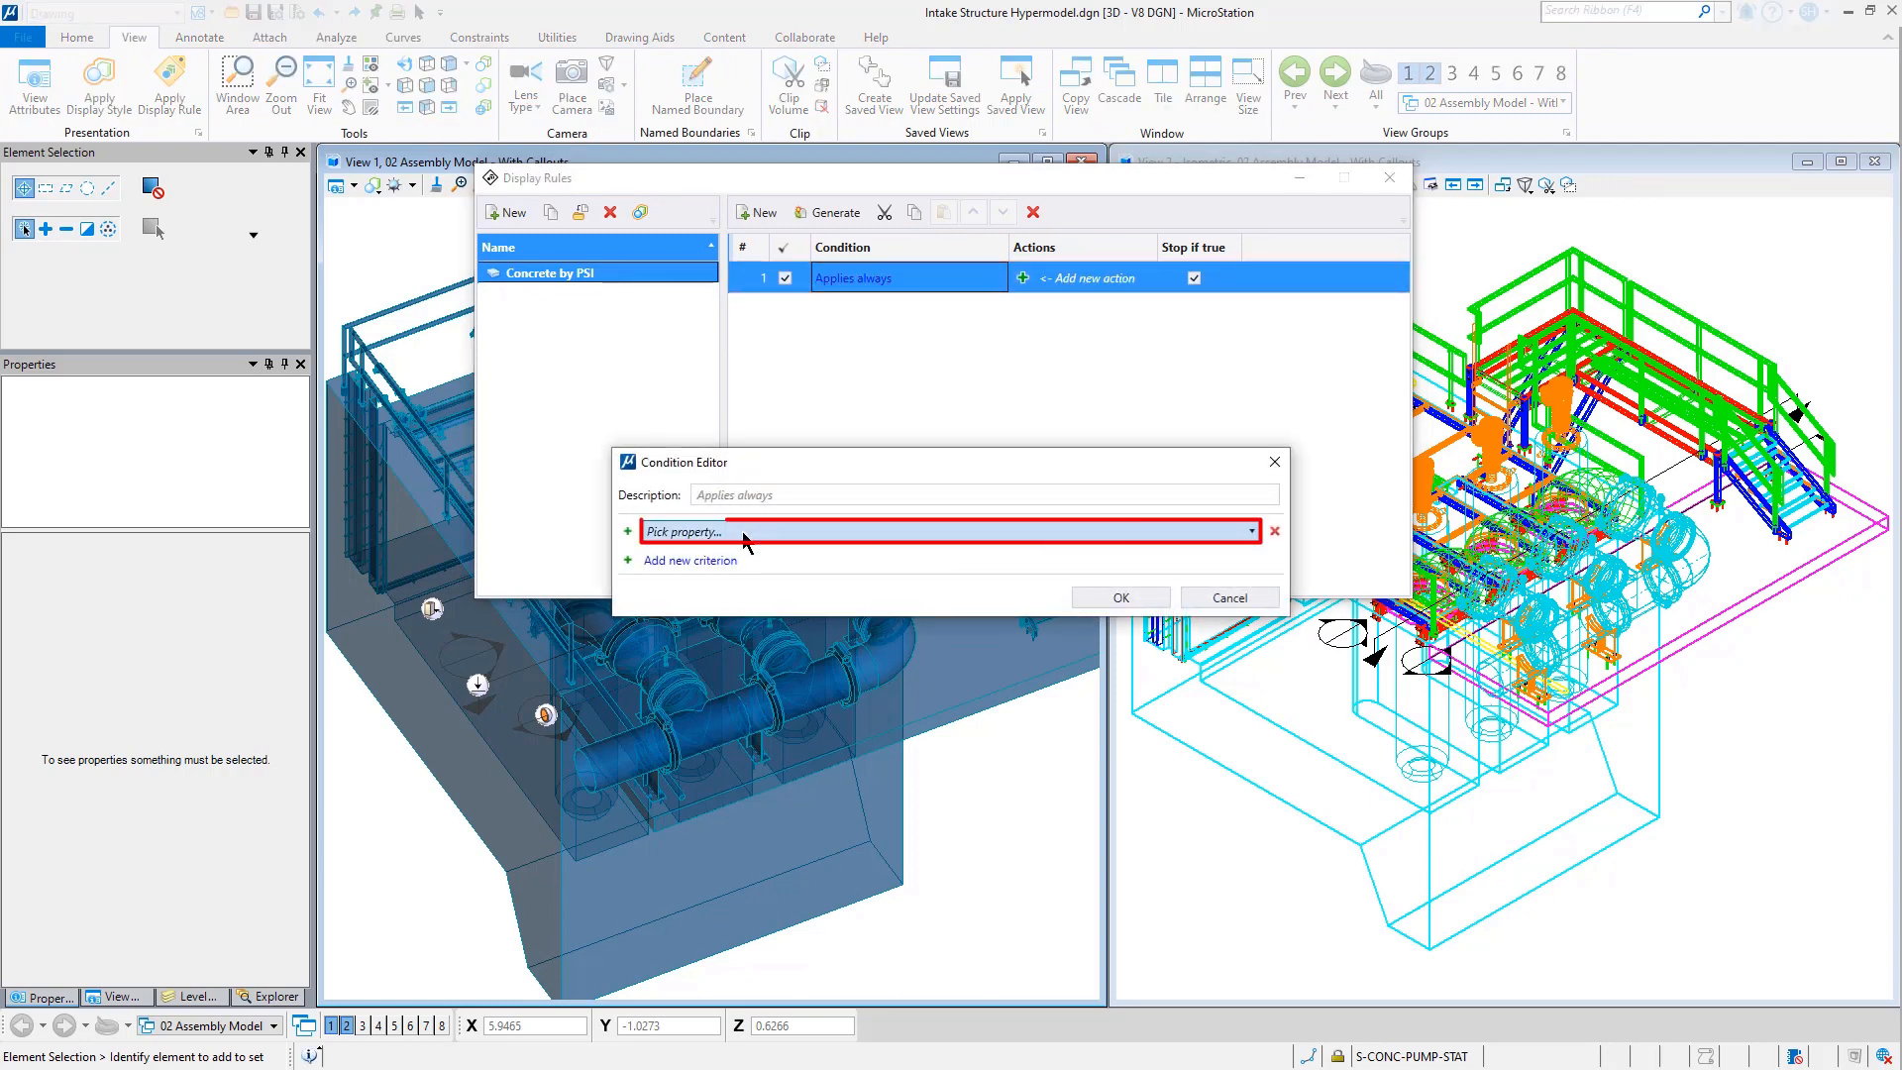
click(747, 534)
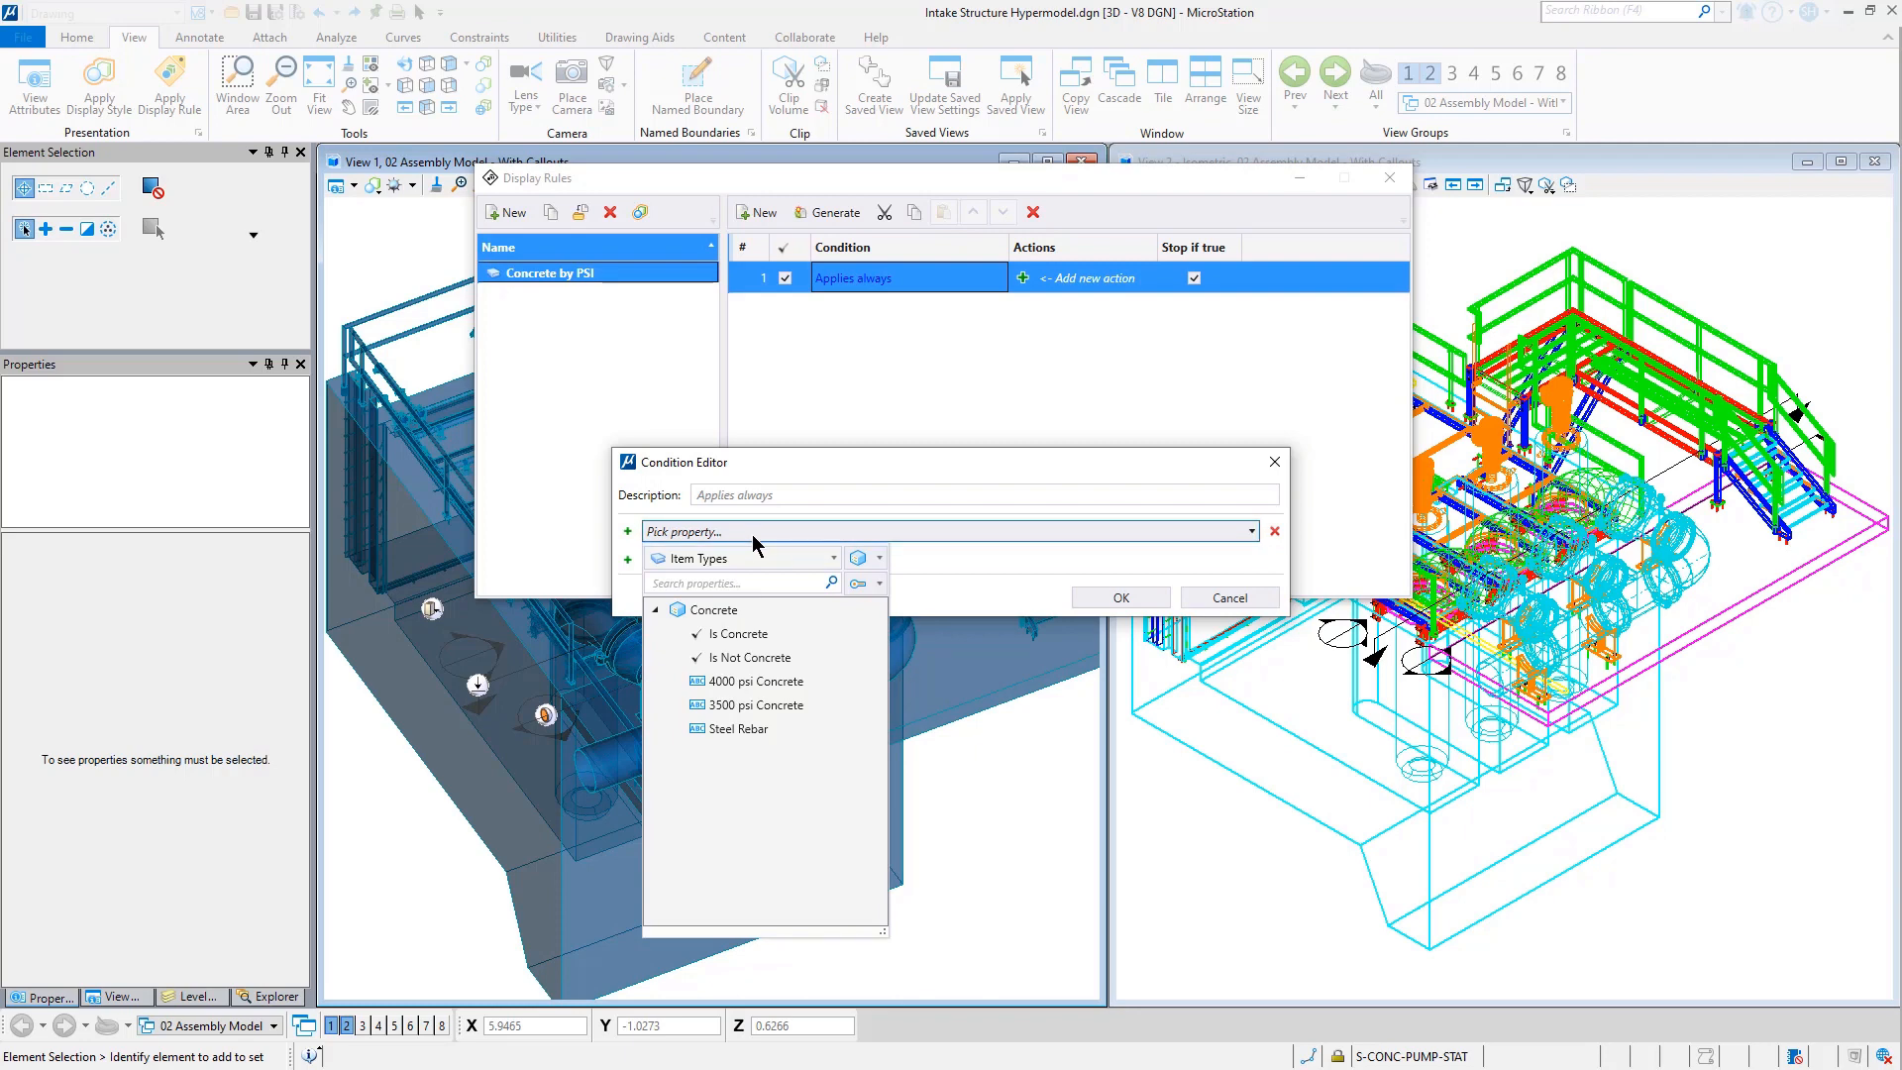
click(753, 557)
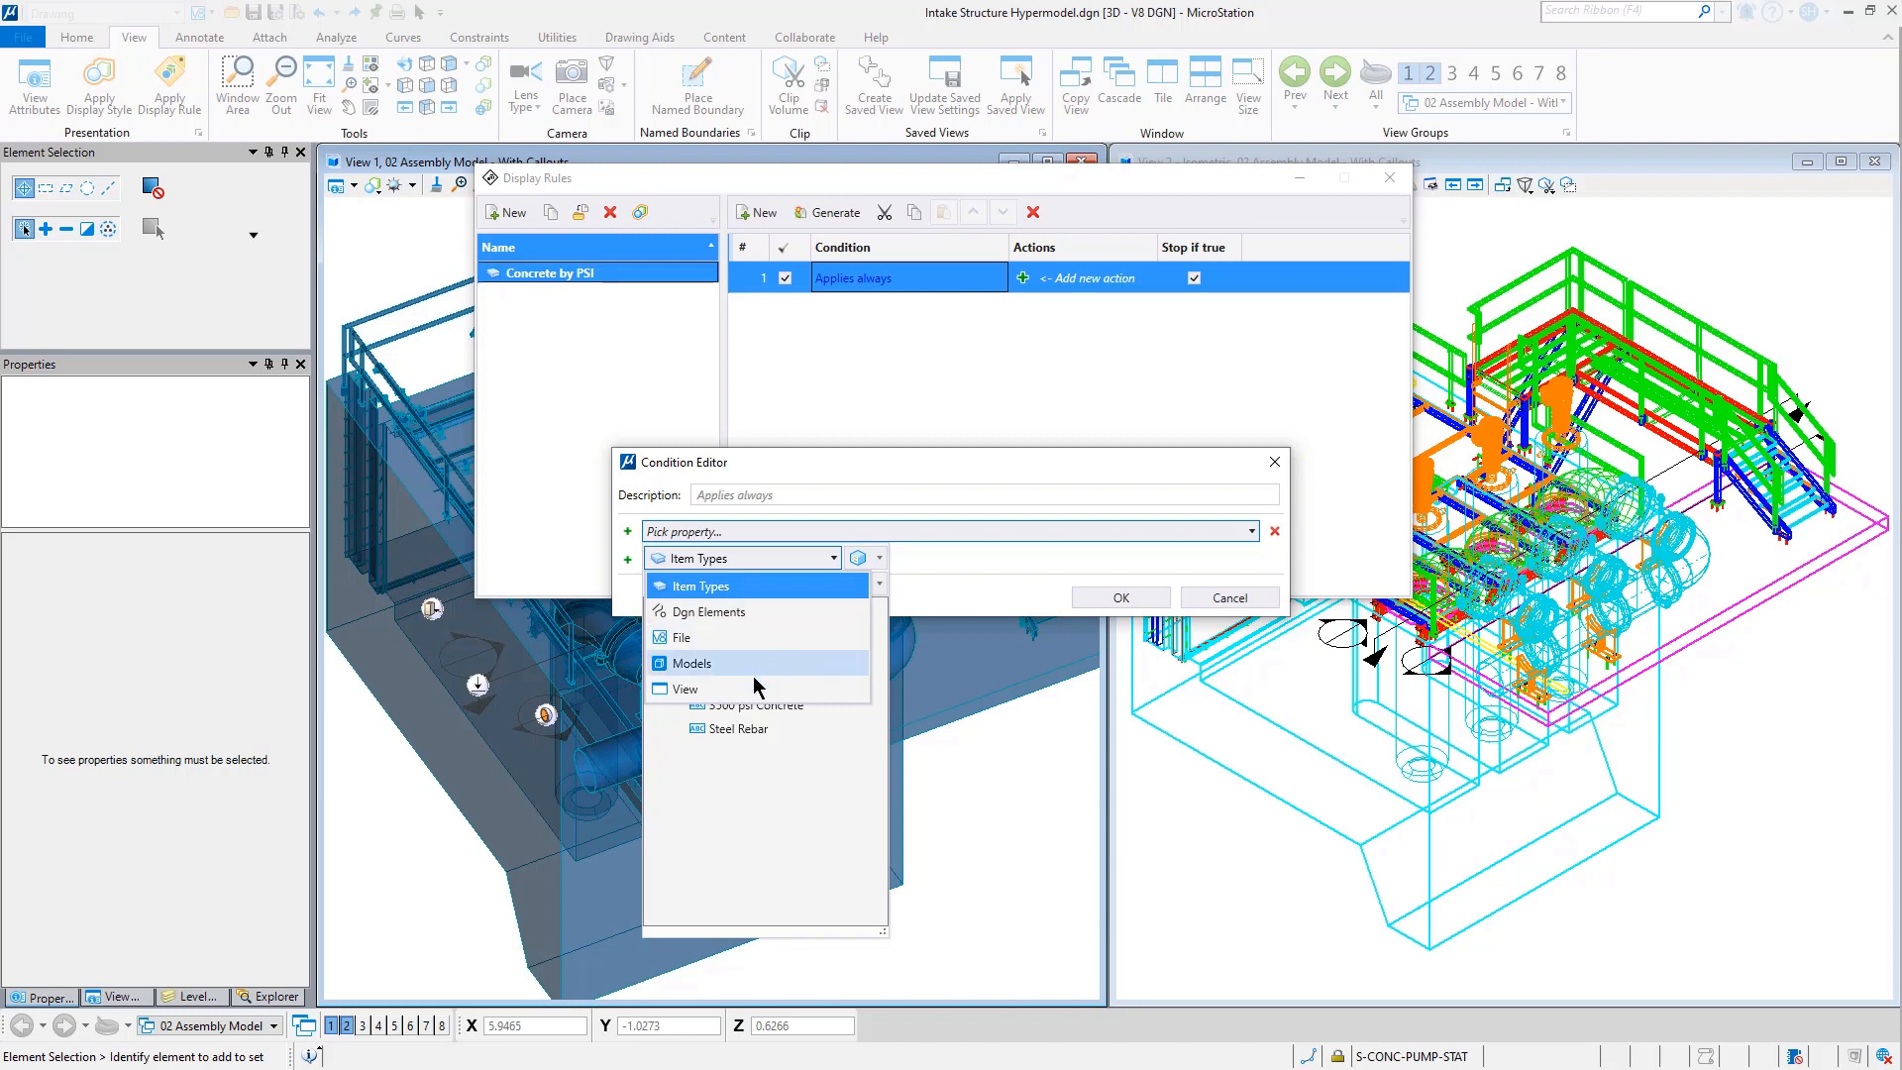
click(721, 593)
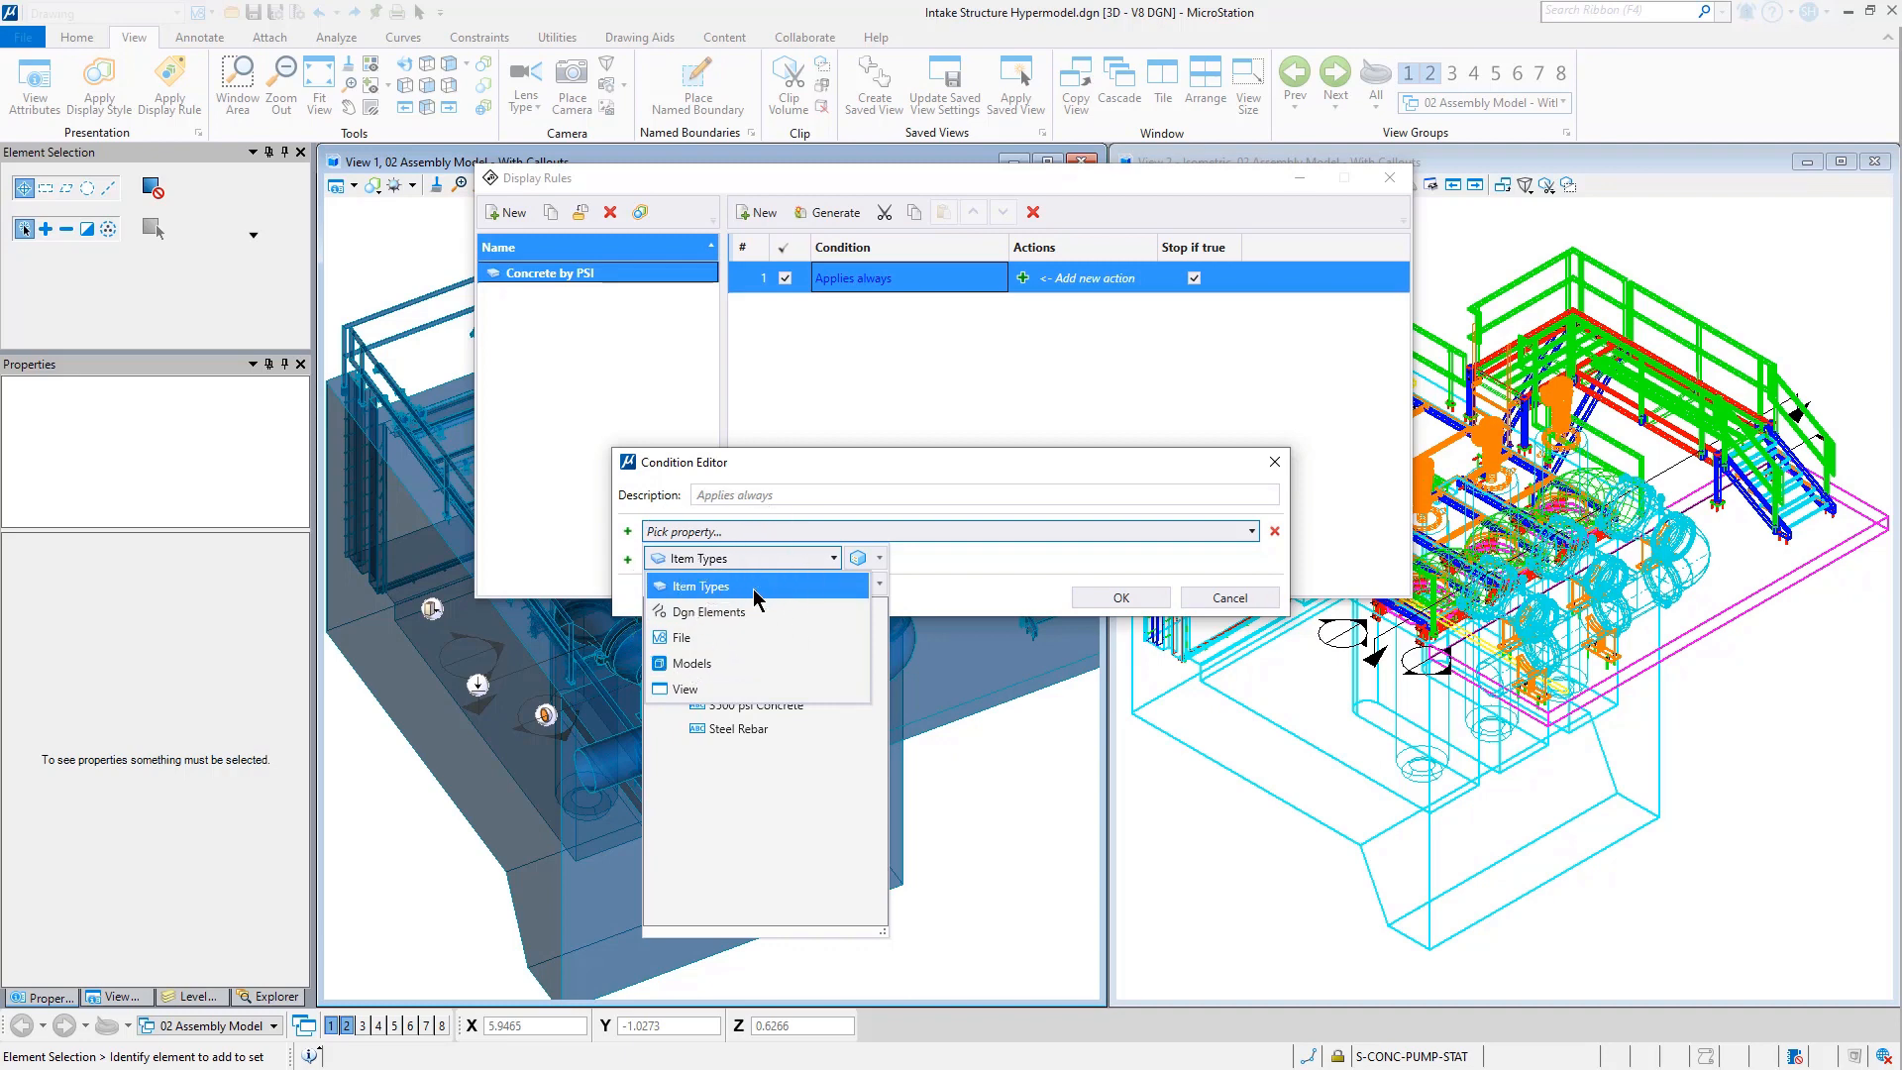
click(879, 558)
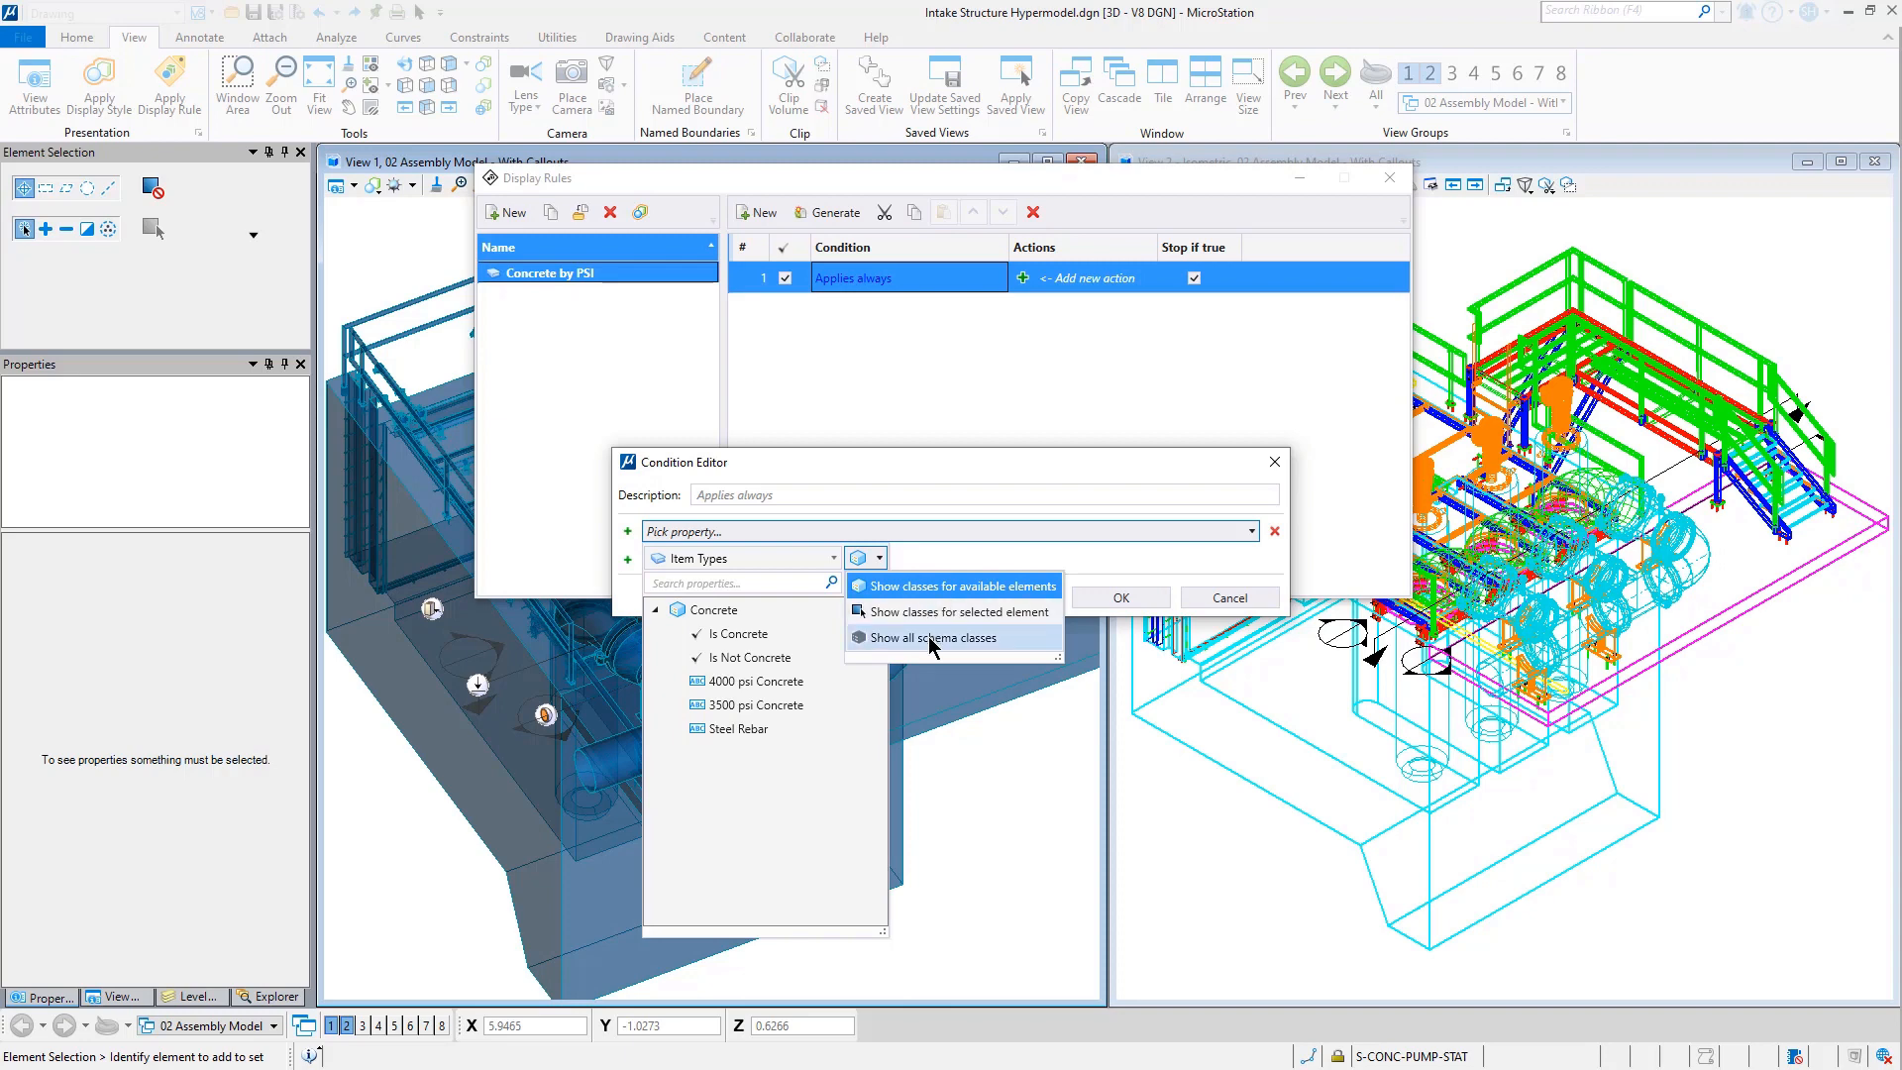
click(936, 585)
click(924, 535)
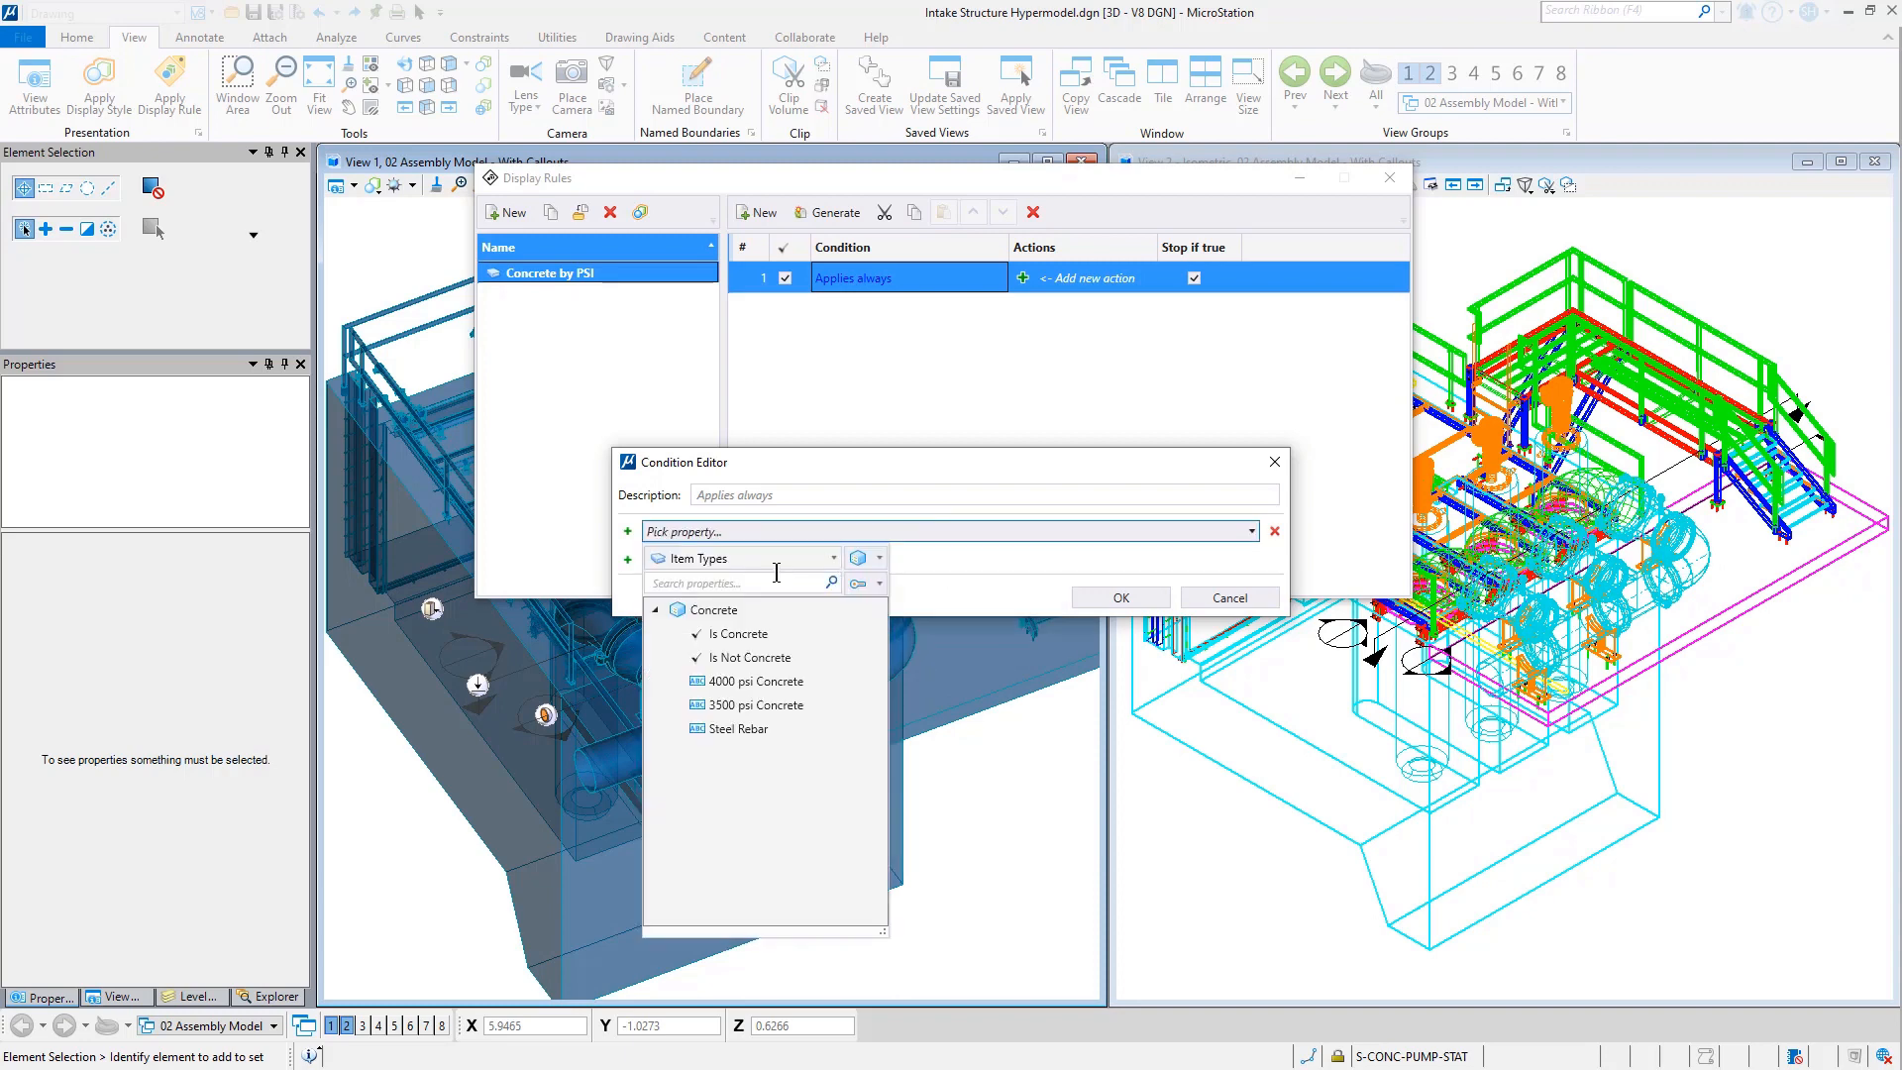
click(722, 682)
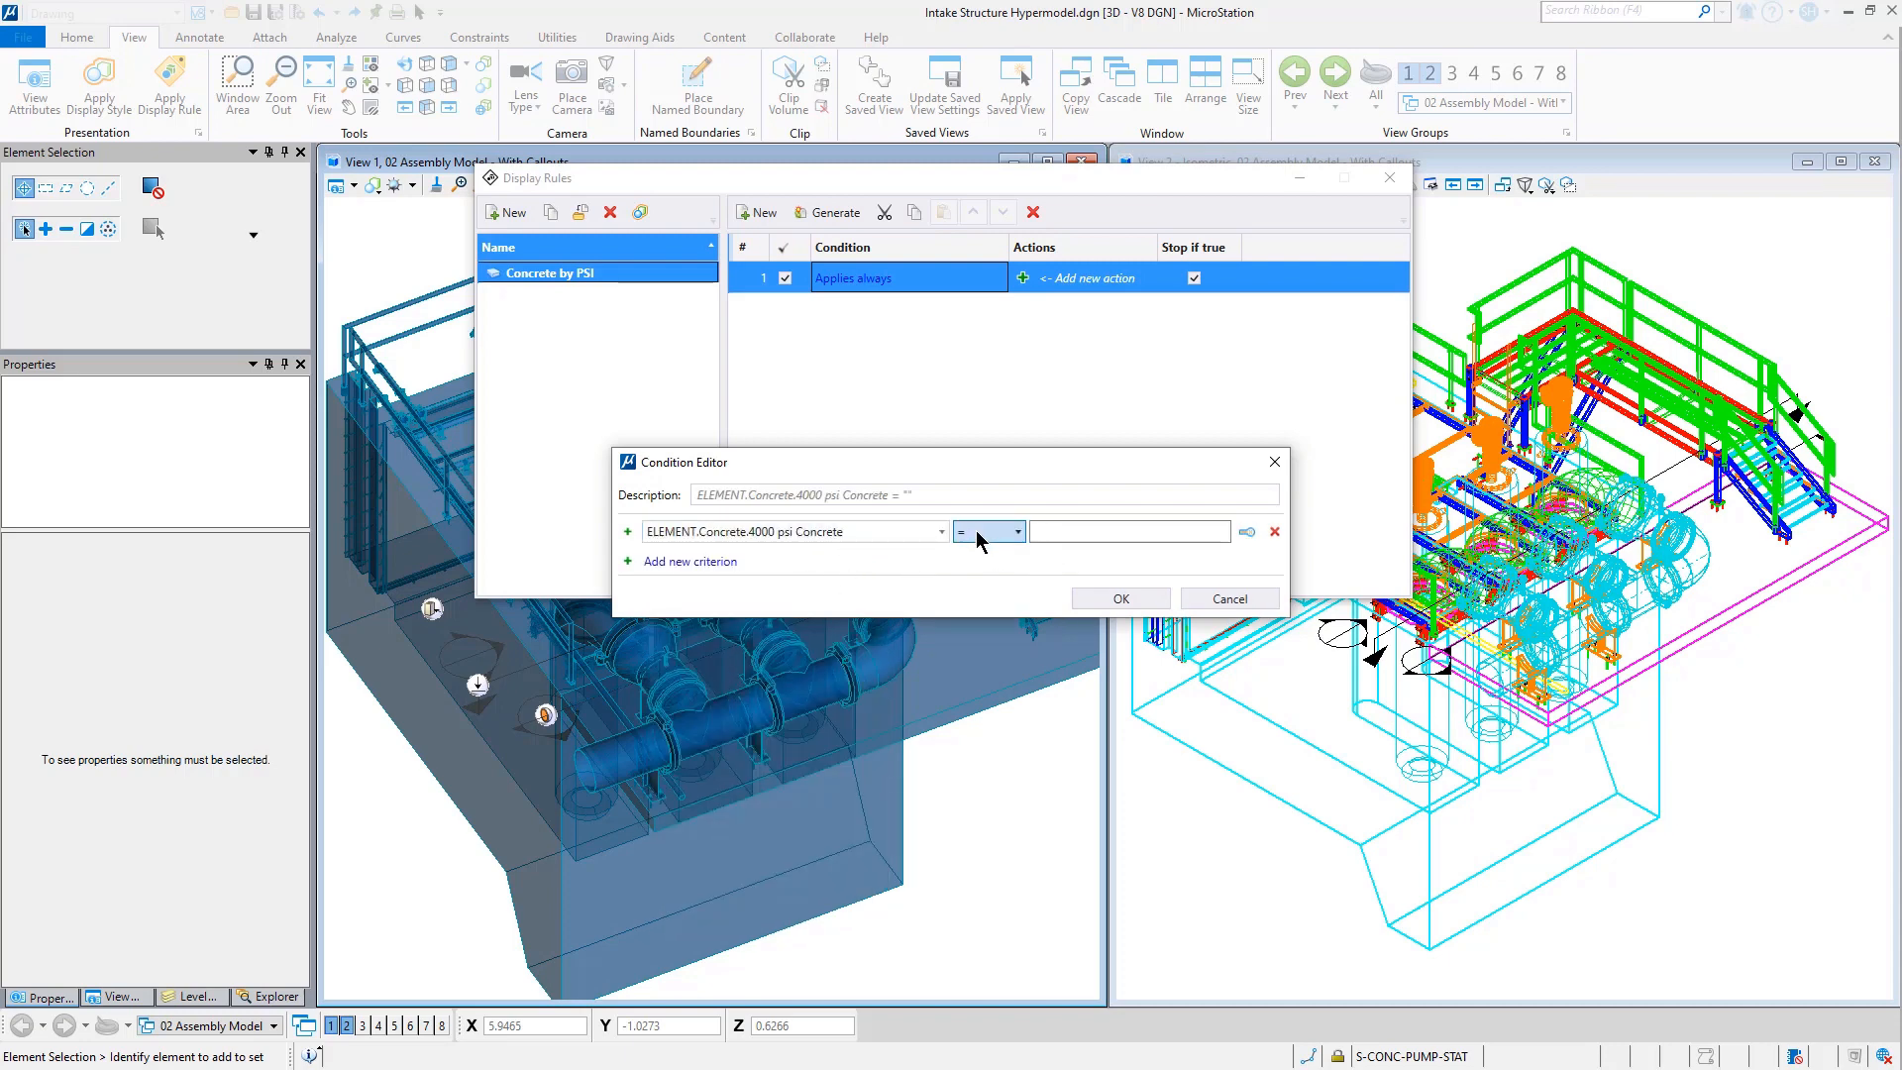
- Complete the rule's condition so that the 4000 psi Concrete property equals 4000
click(1012, 541)
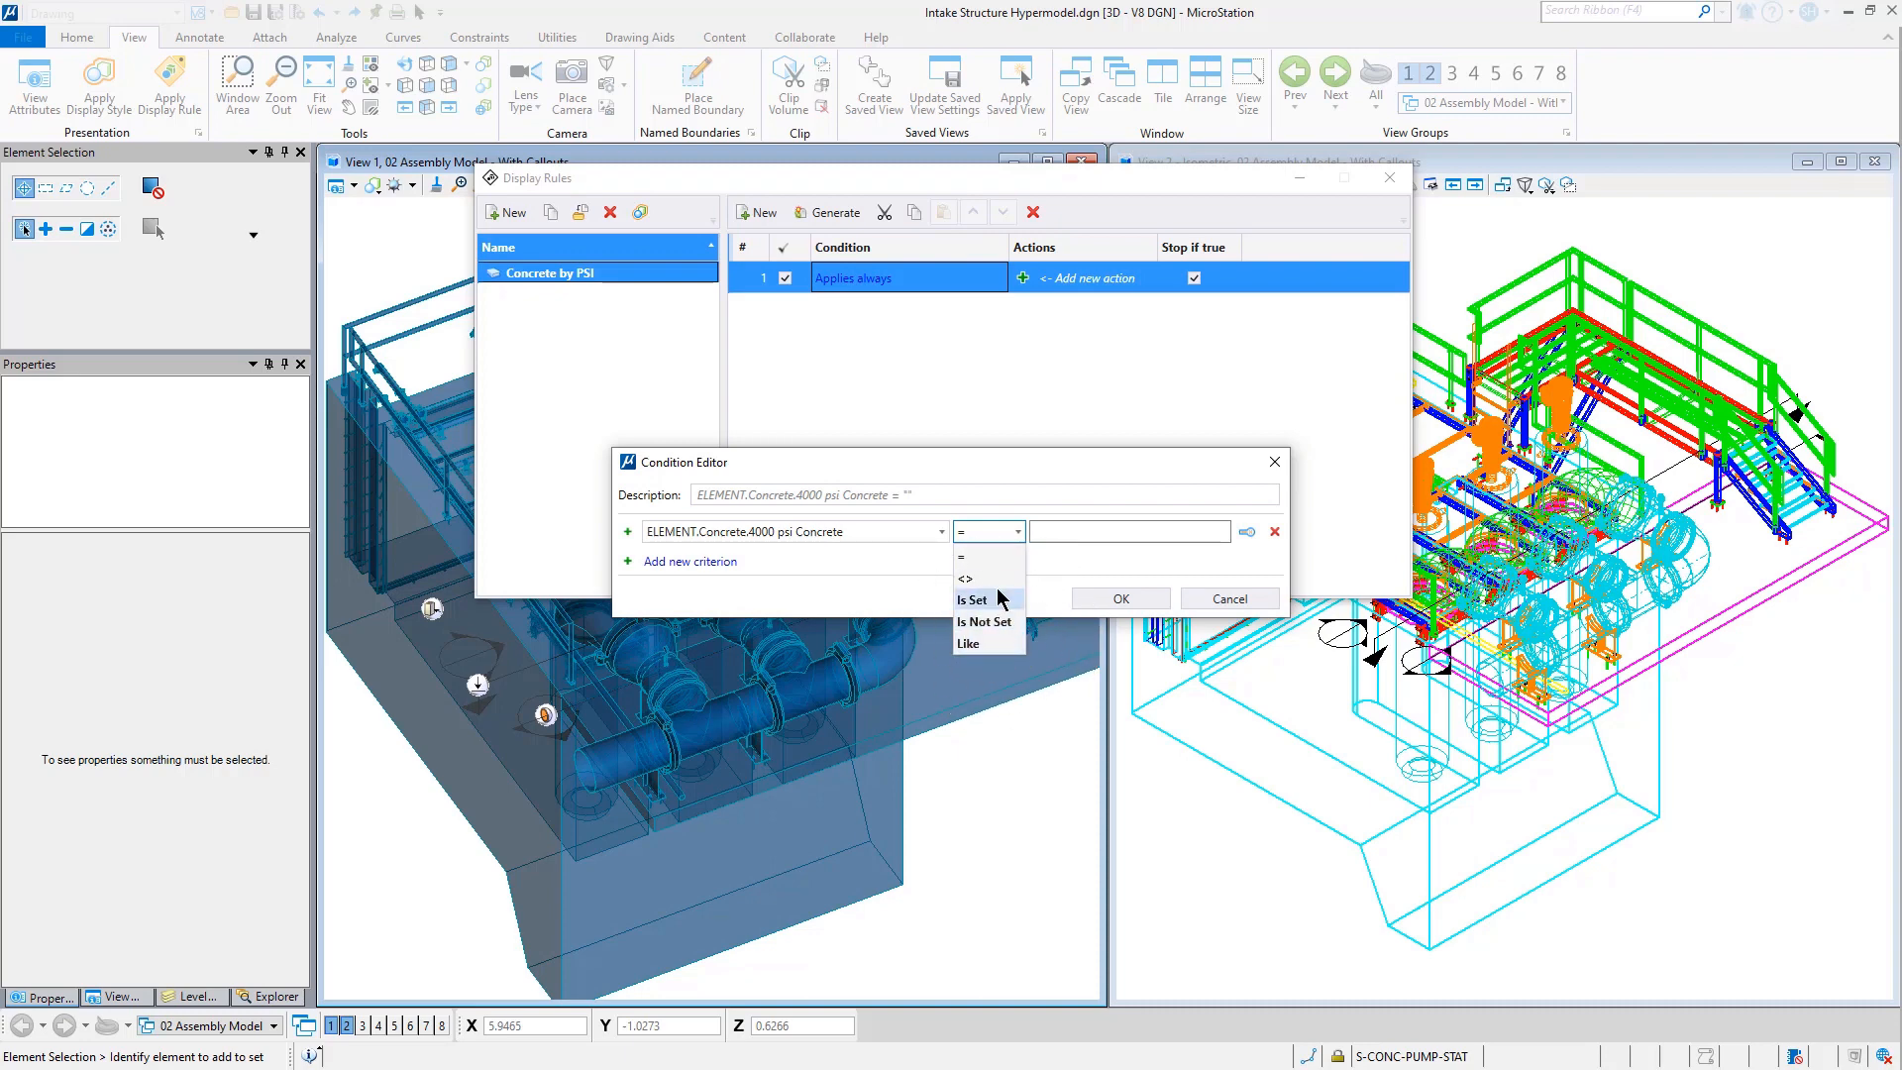
click(970, 644)
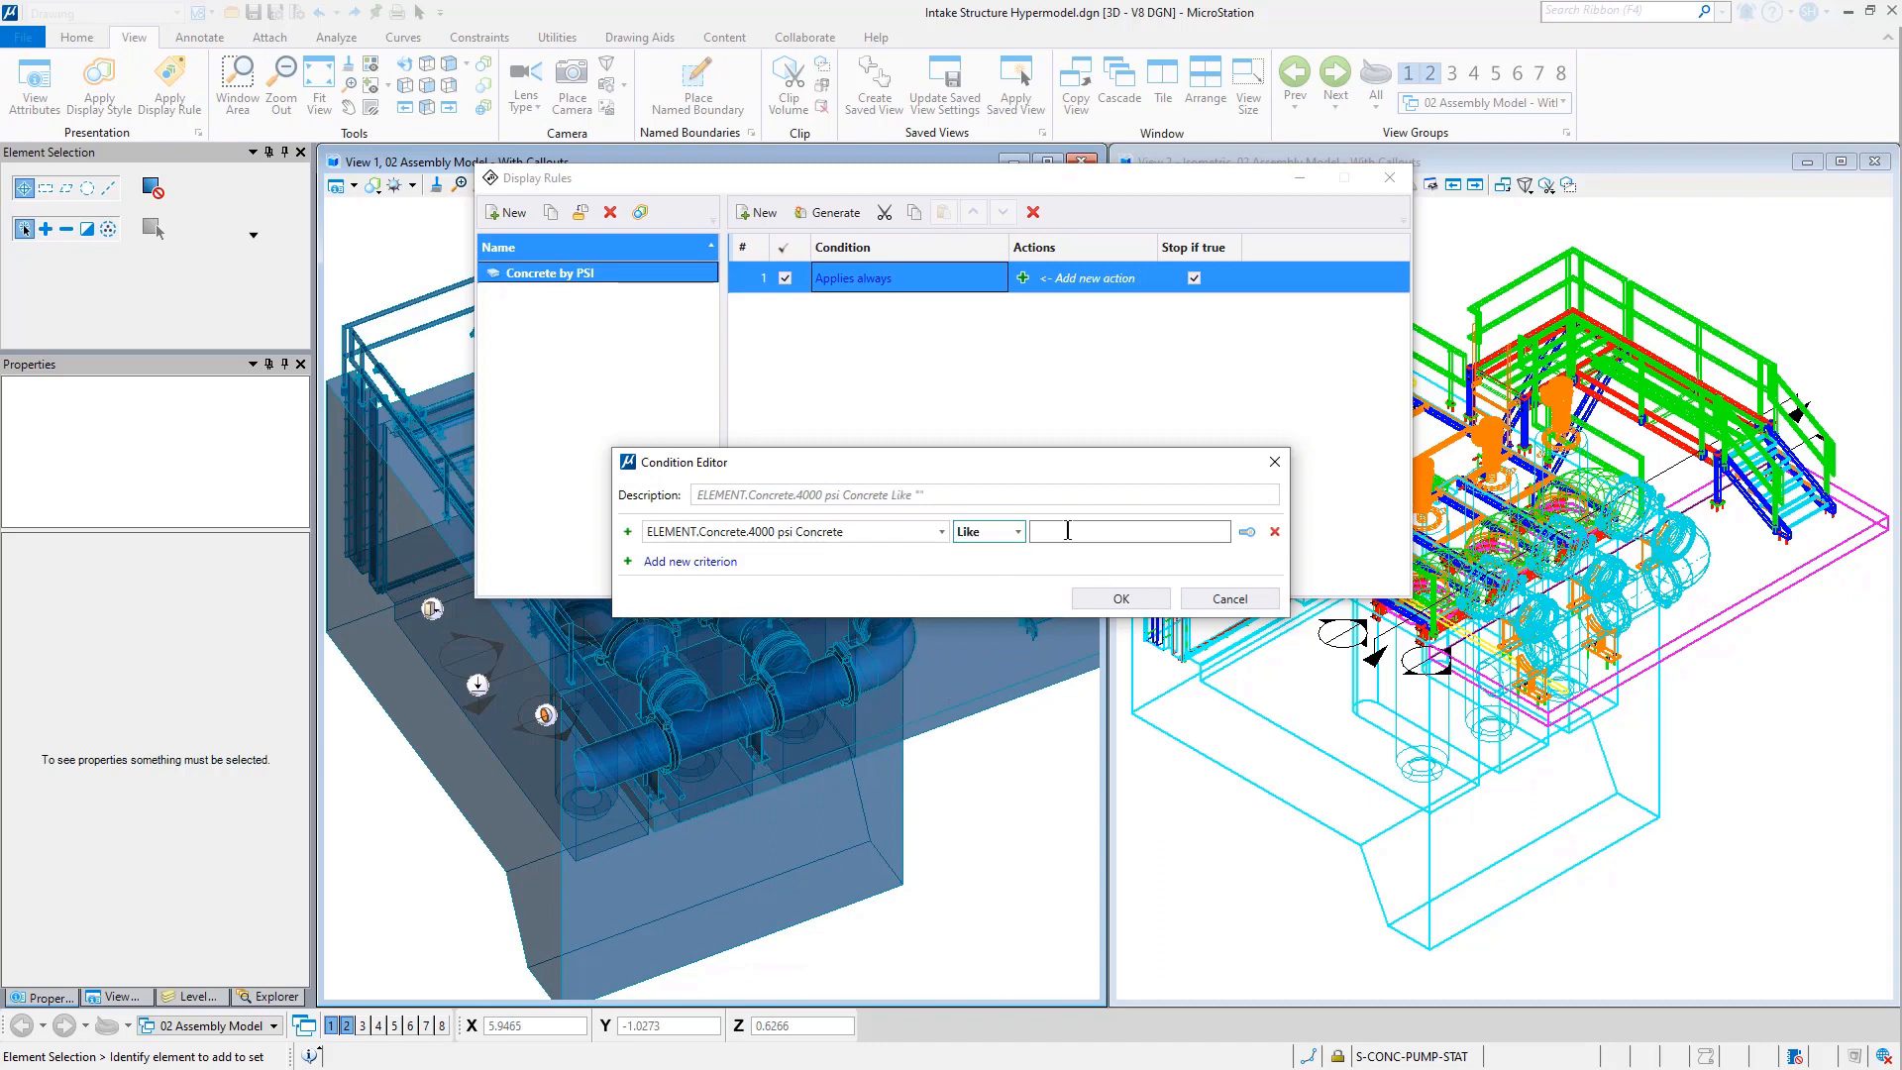
click(1012, 532)
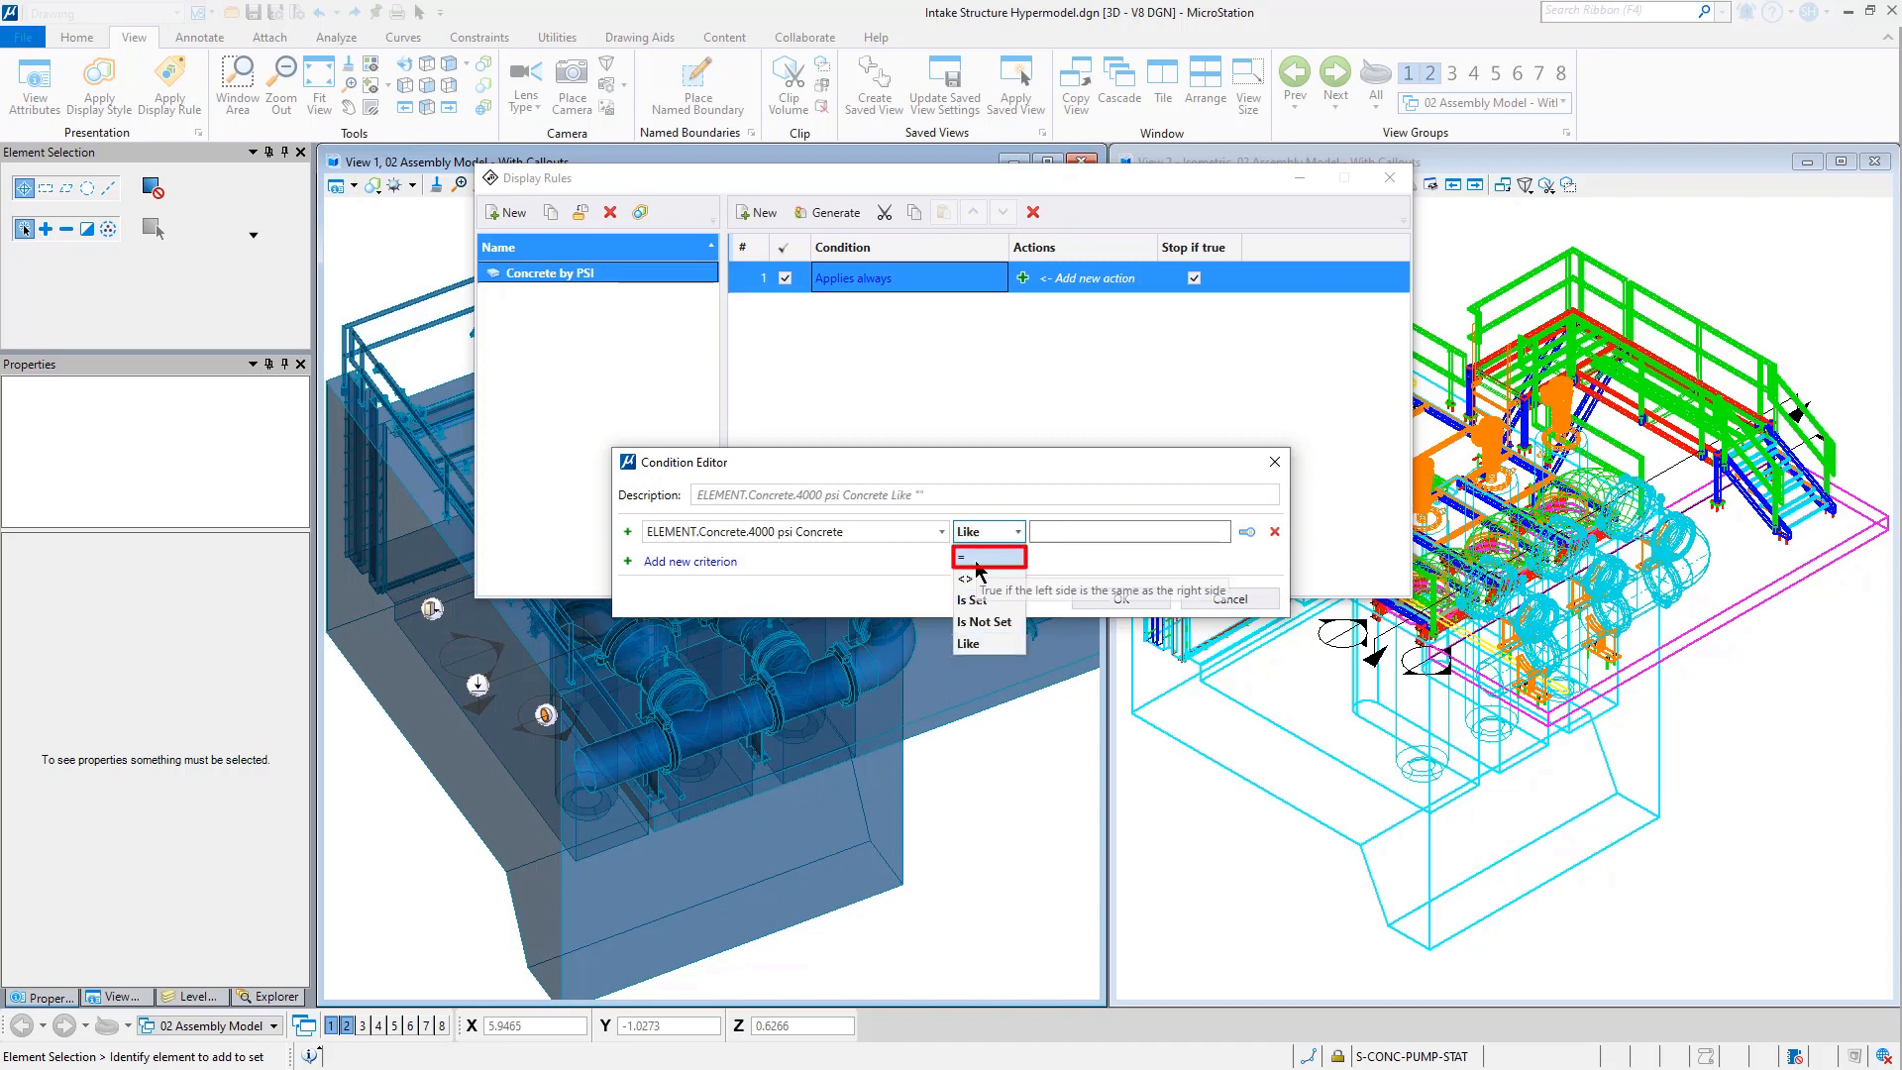
click(976, 558)
click(1056, 532)
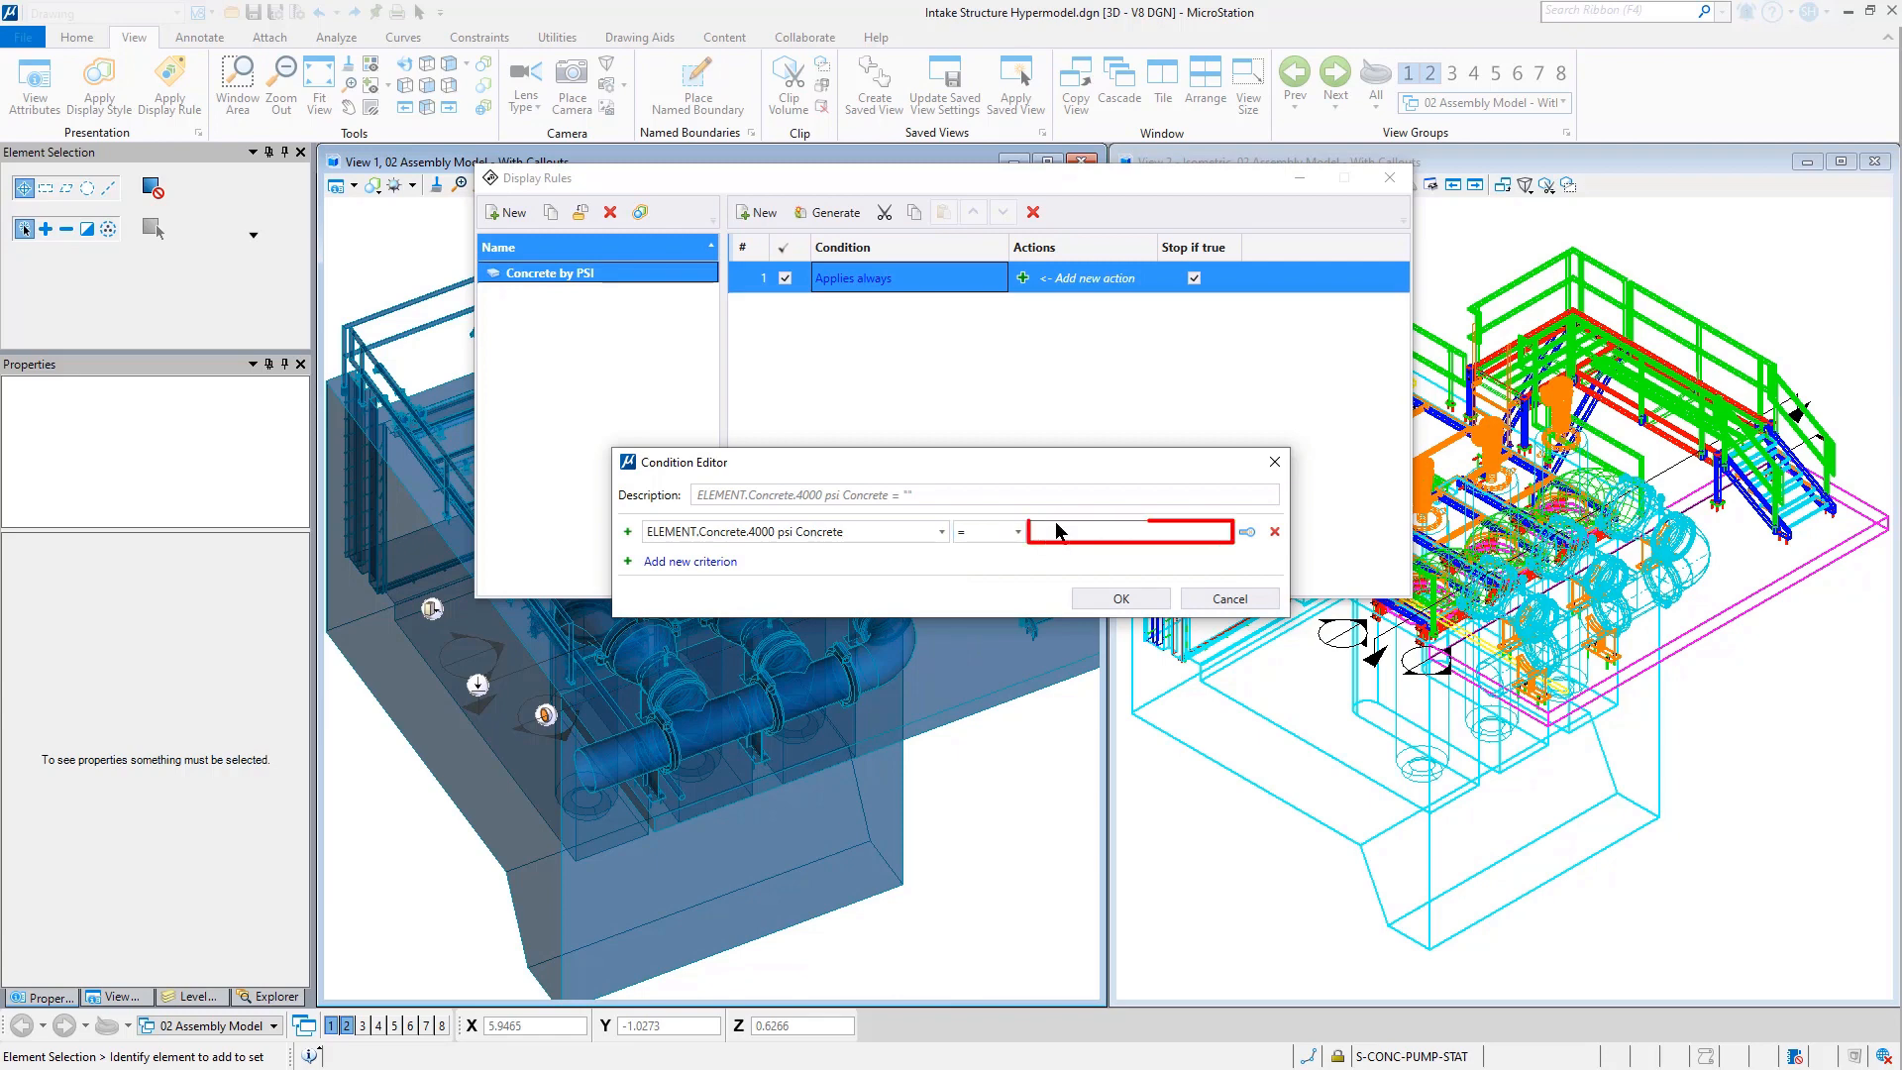
text(4000)
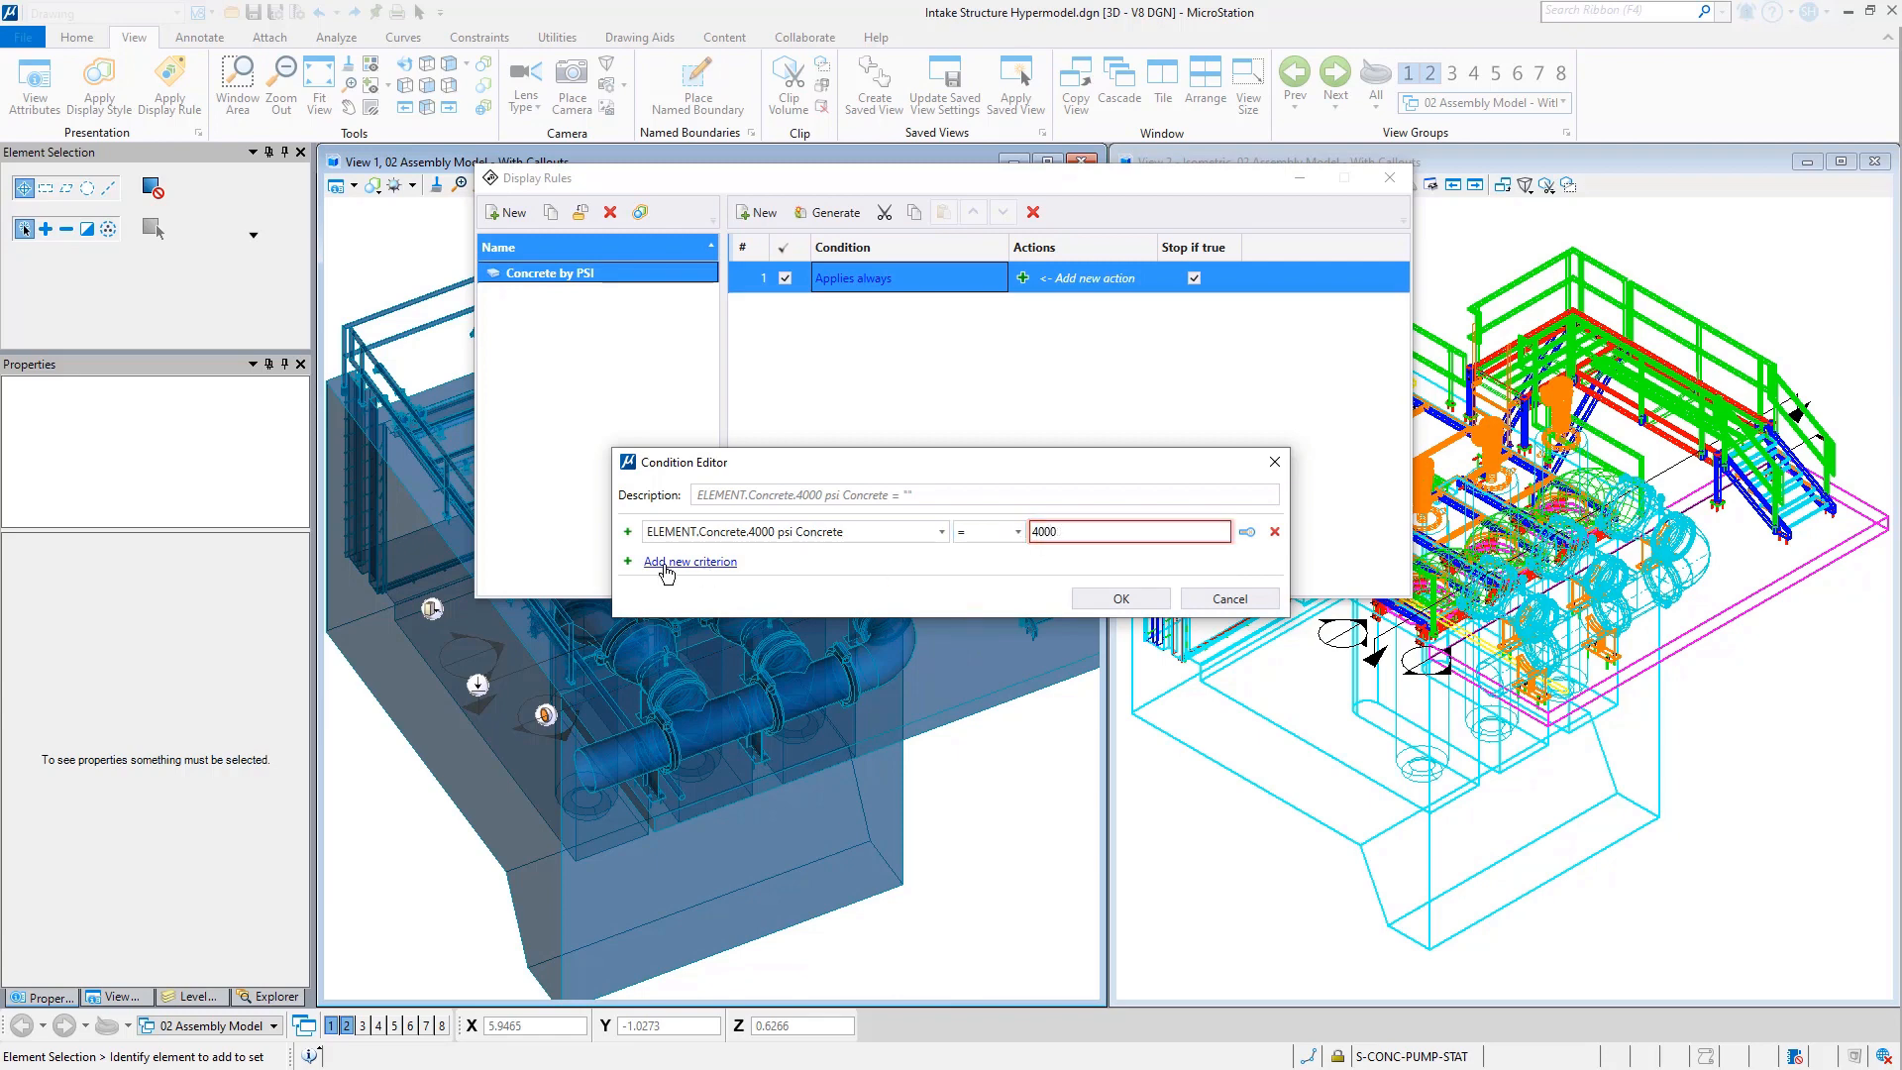
click(1120, 598)
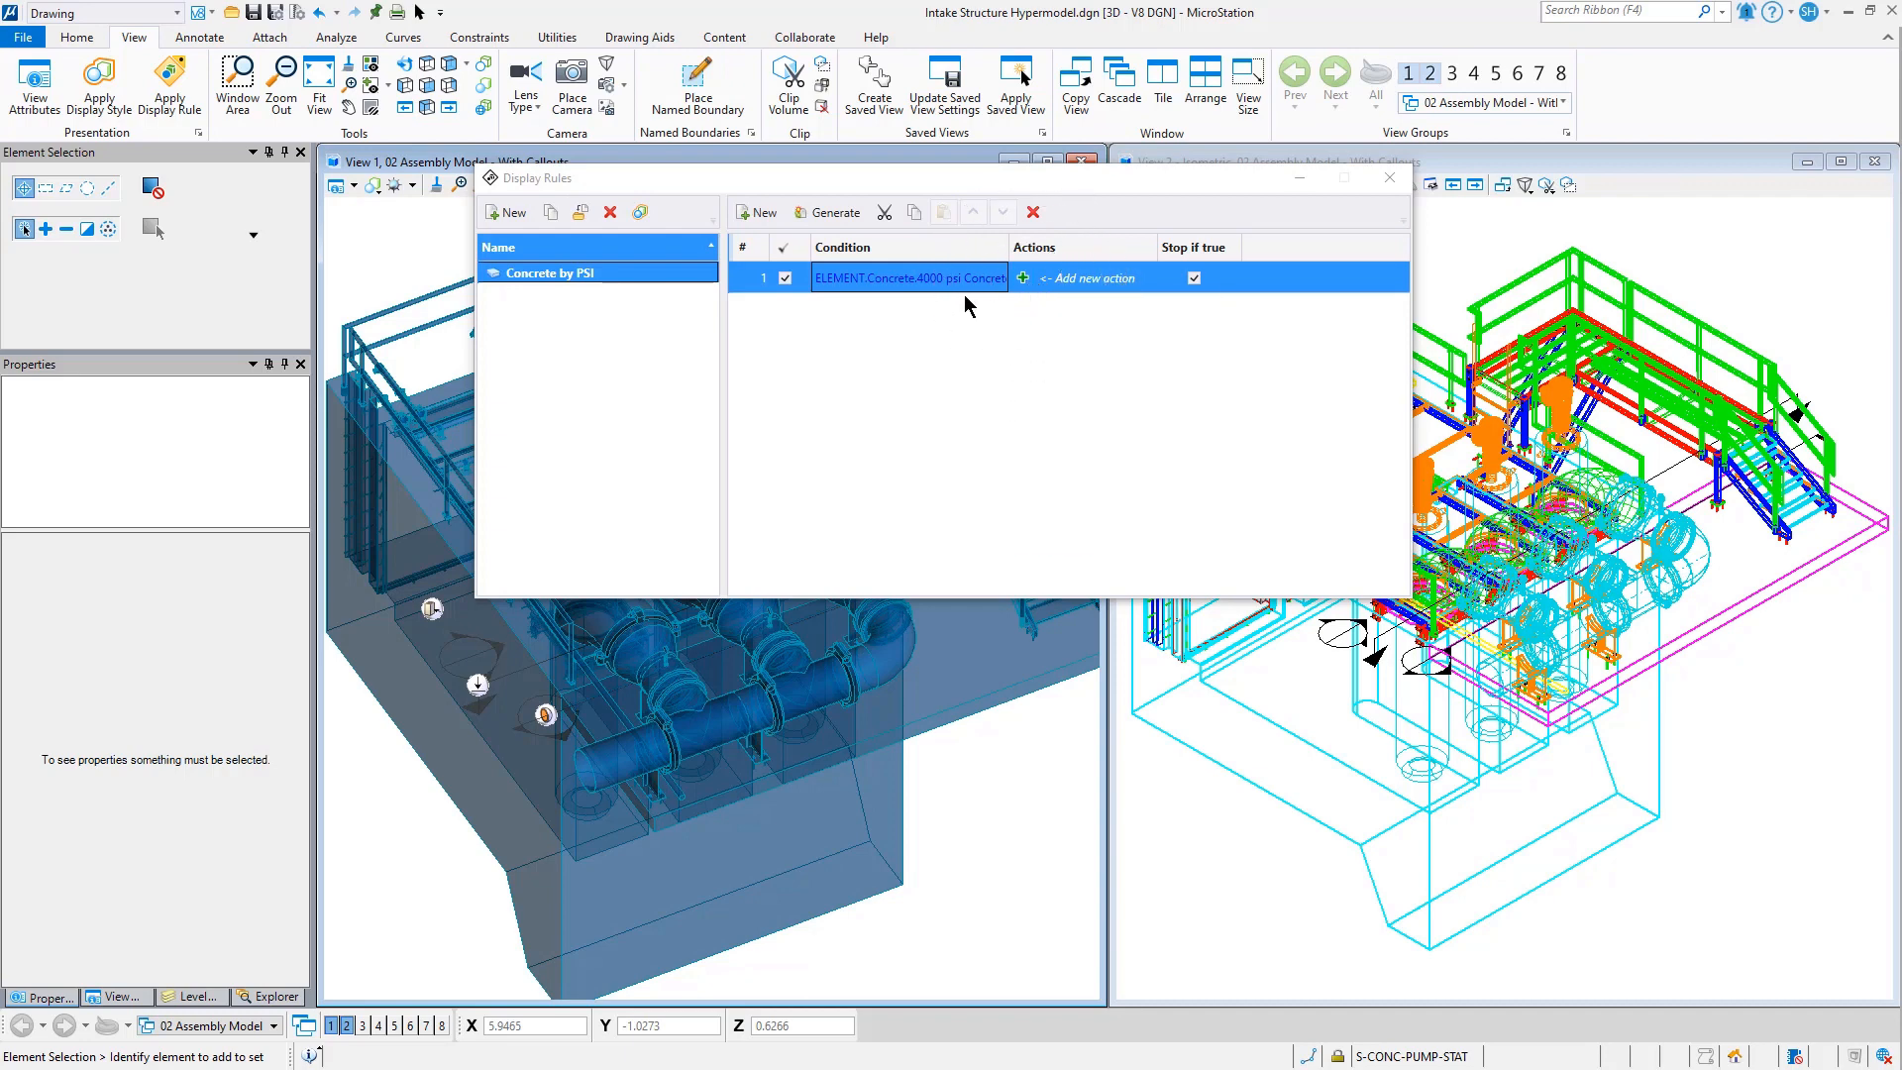
- Give the 4000 psi rule a Symbology Overrides action with color 5 (magenta)
click(1023, 279)
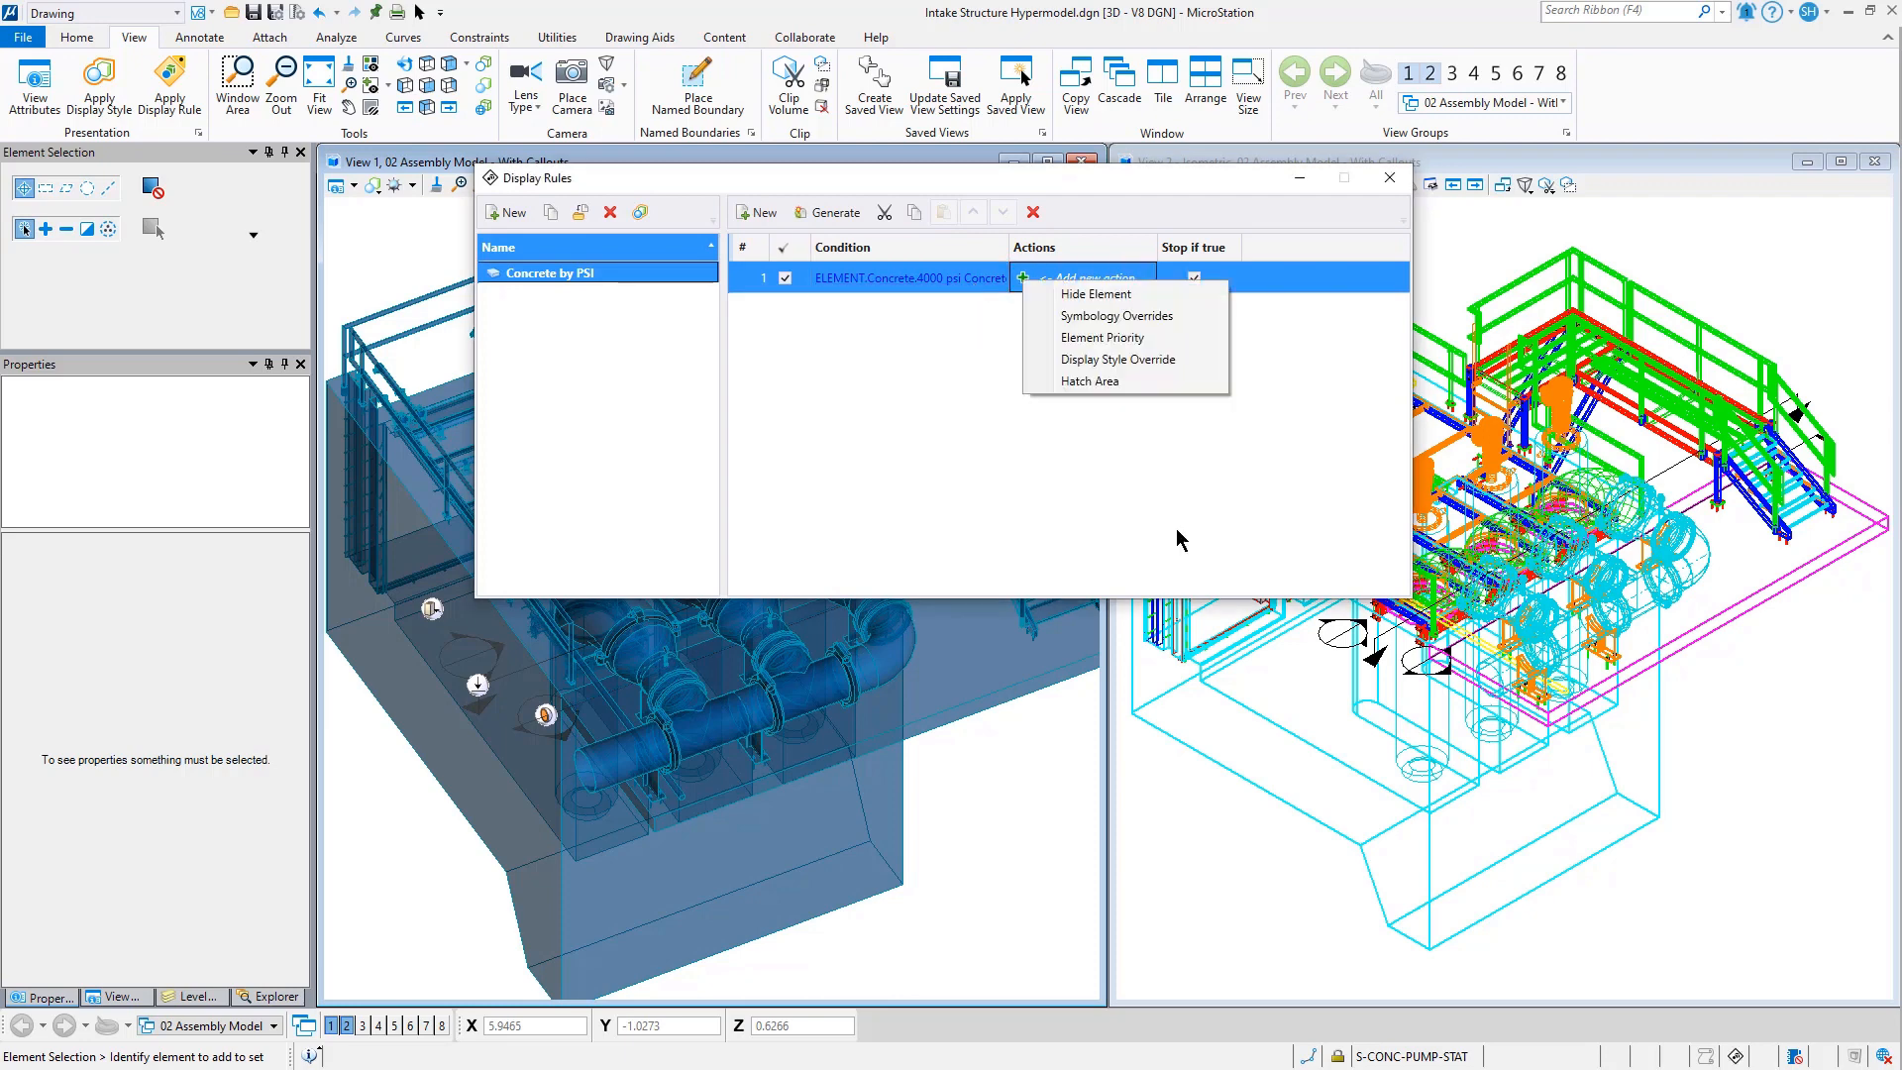
click(1148, 317)
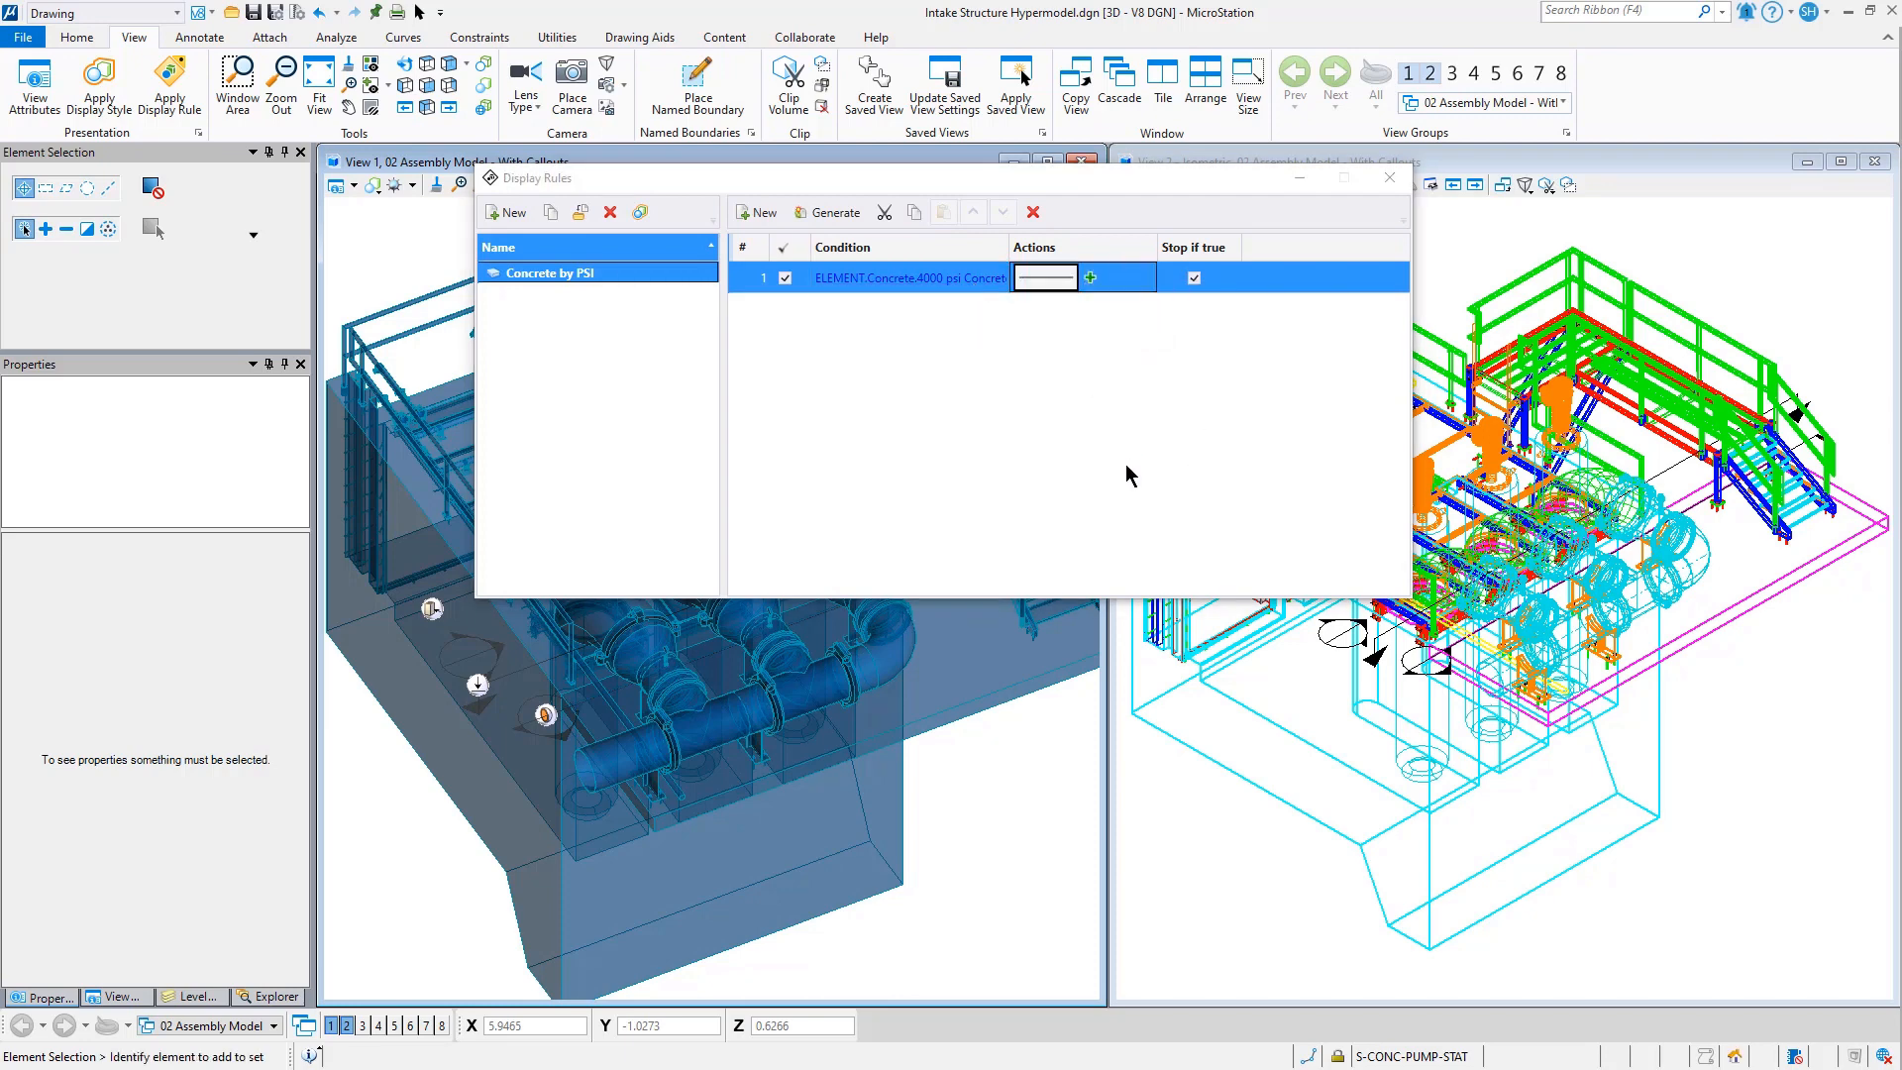
click(1046, 281)
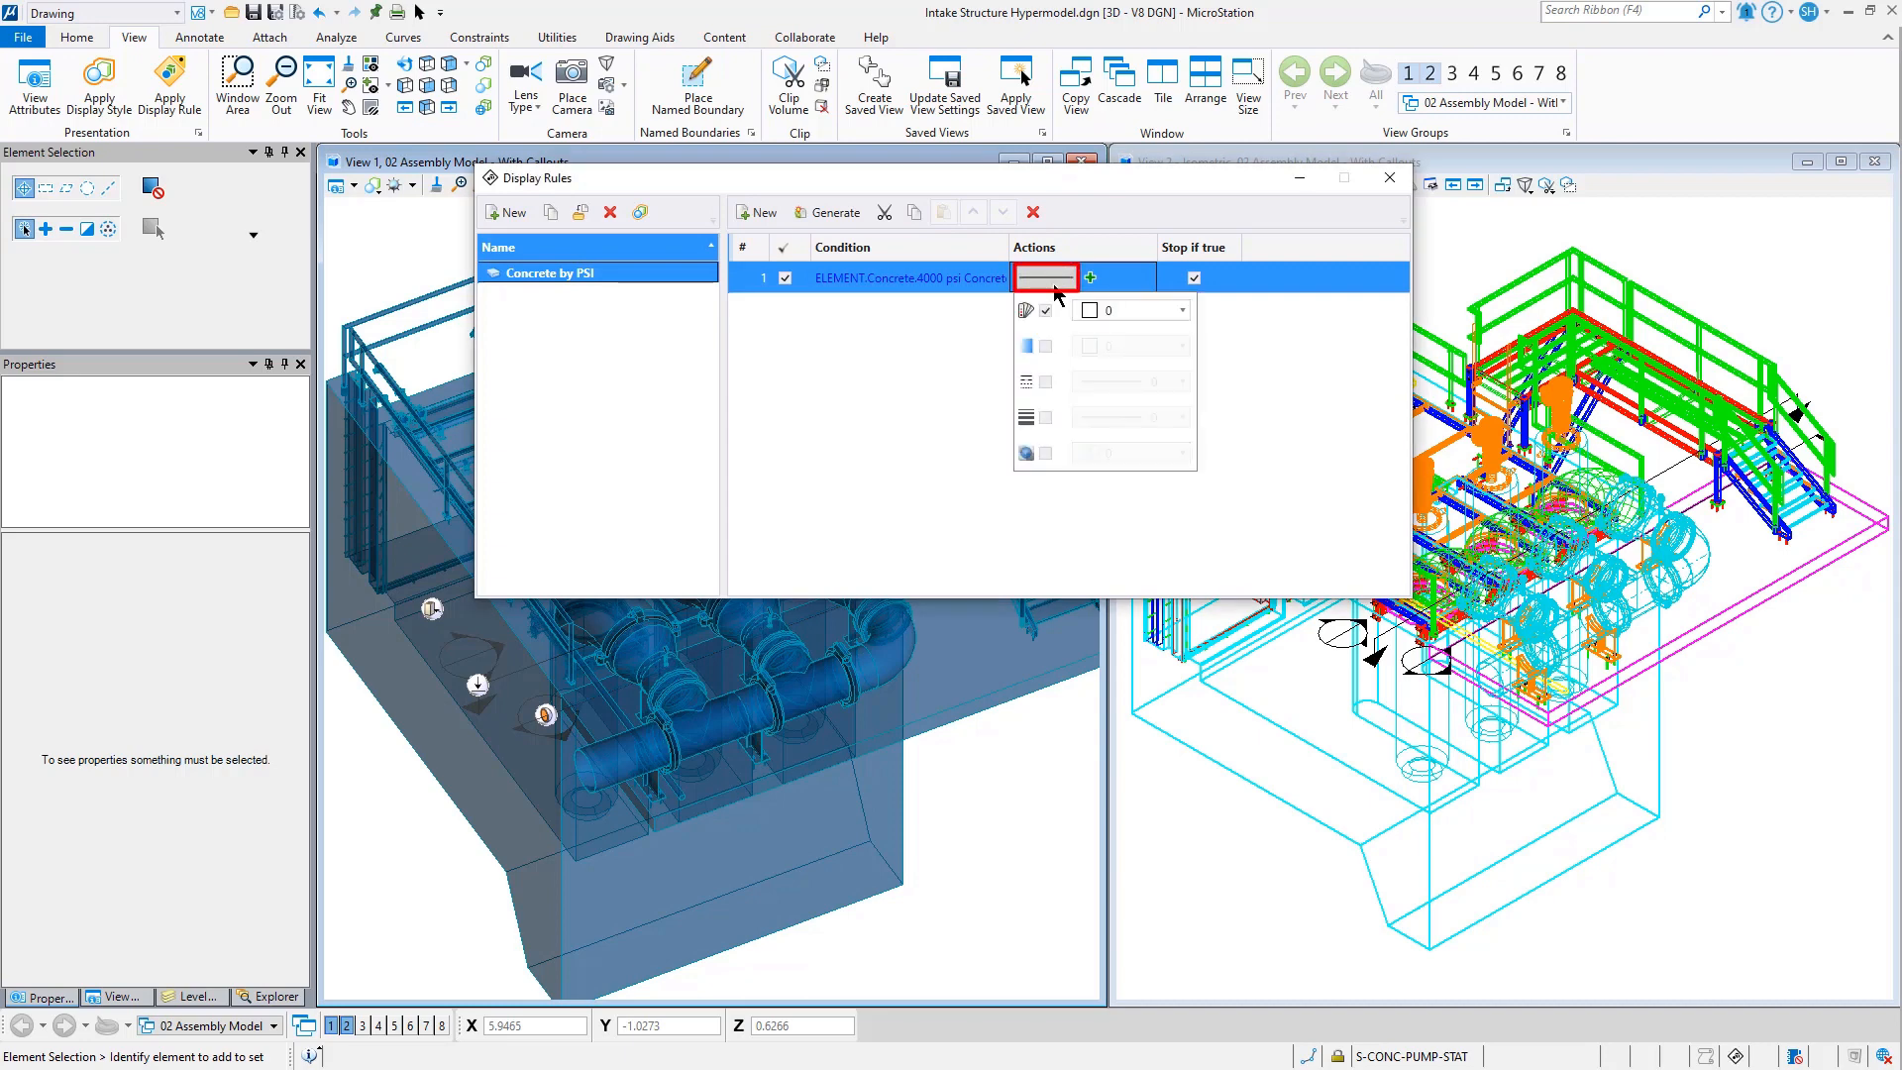
click(1130, 315)
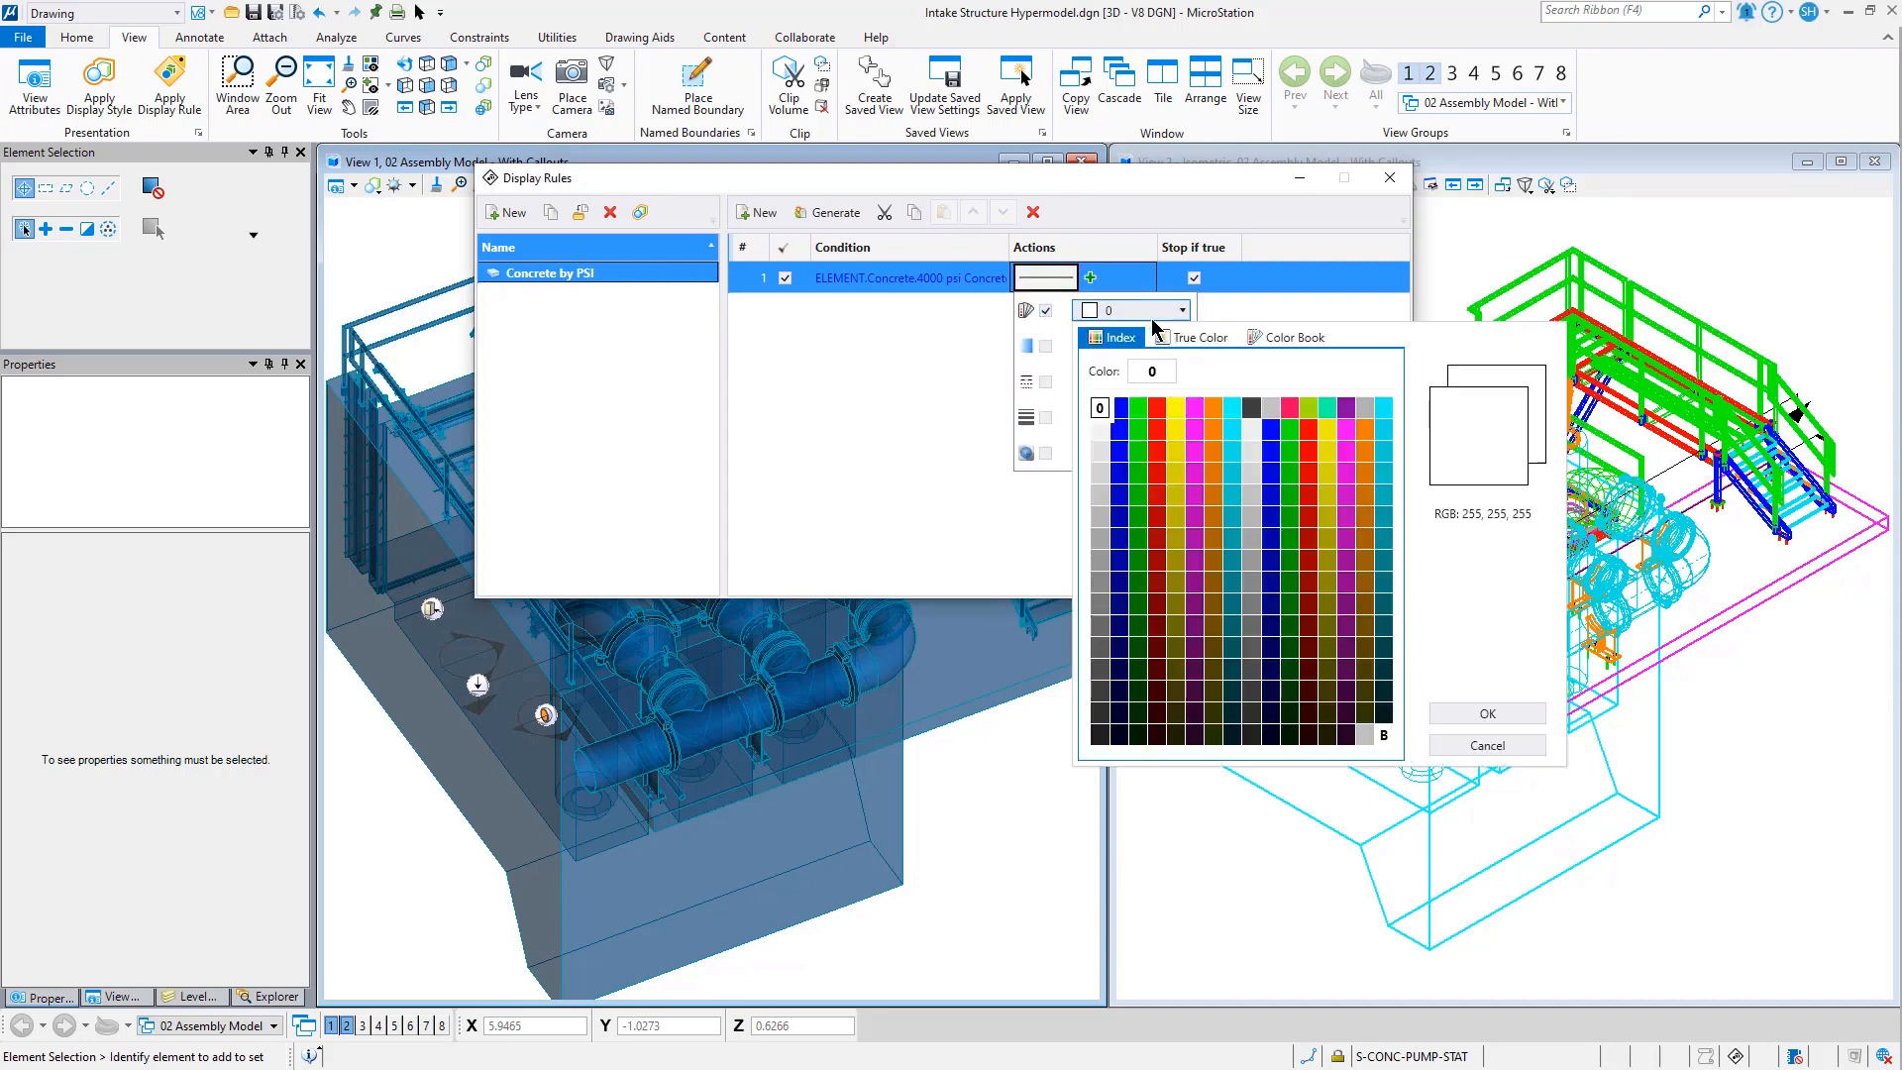
click(1206, 416)
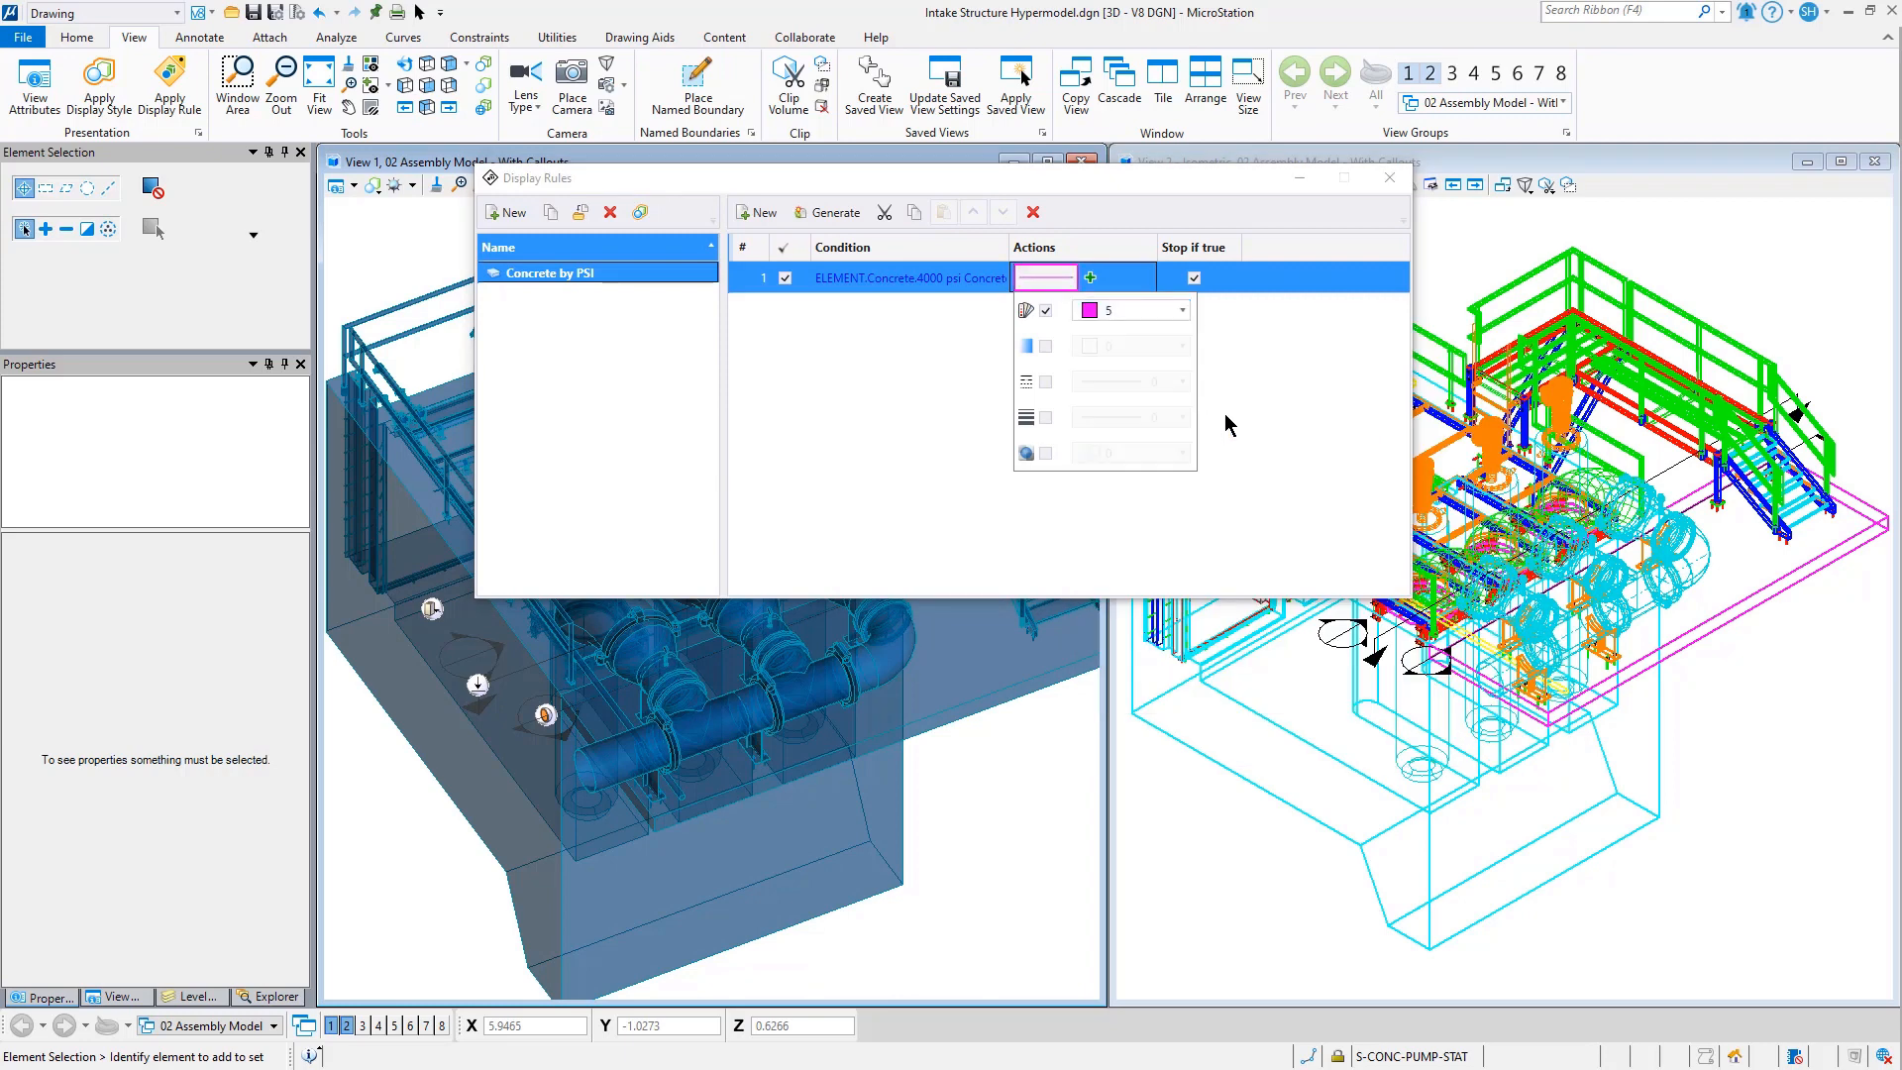
click(1228, 424)
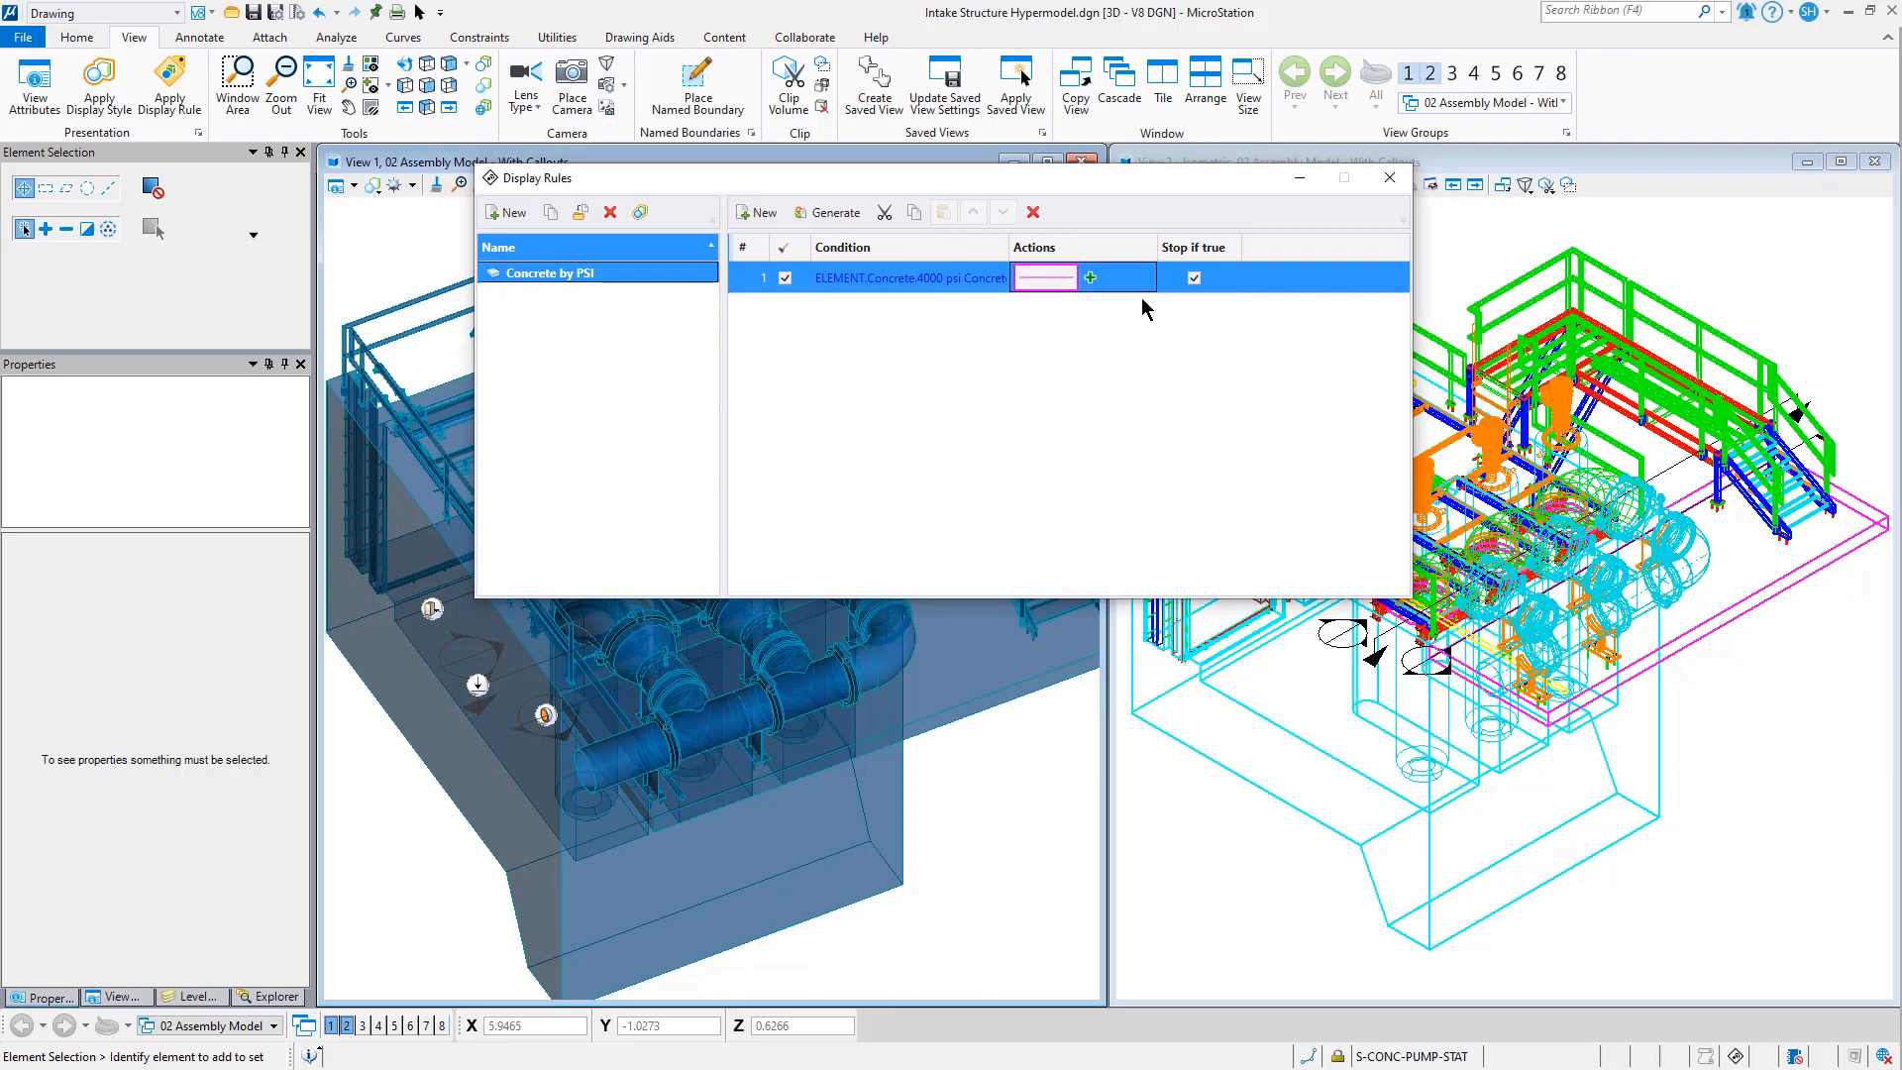
- Apply the Concrete by PSI display rule to all views
click(169, 87)
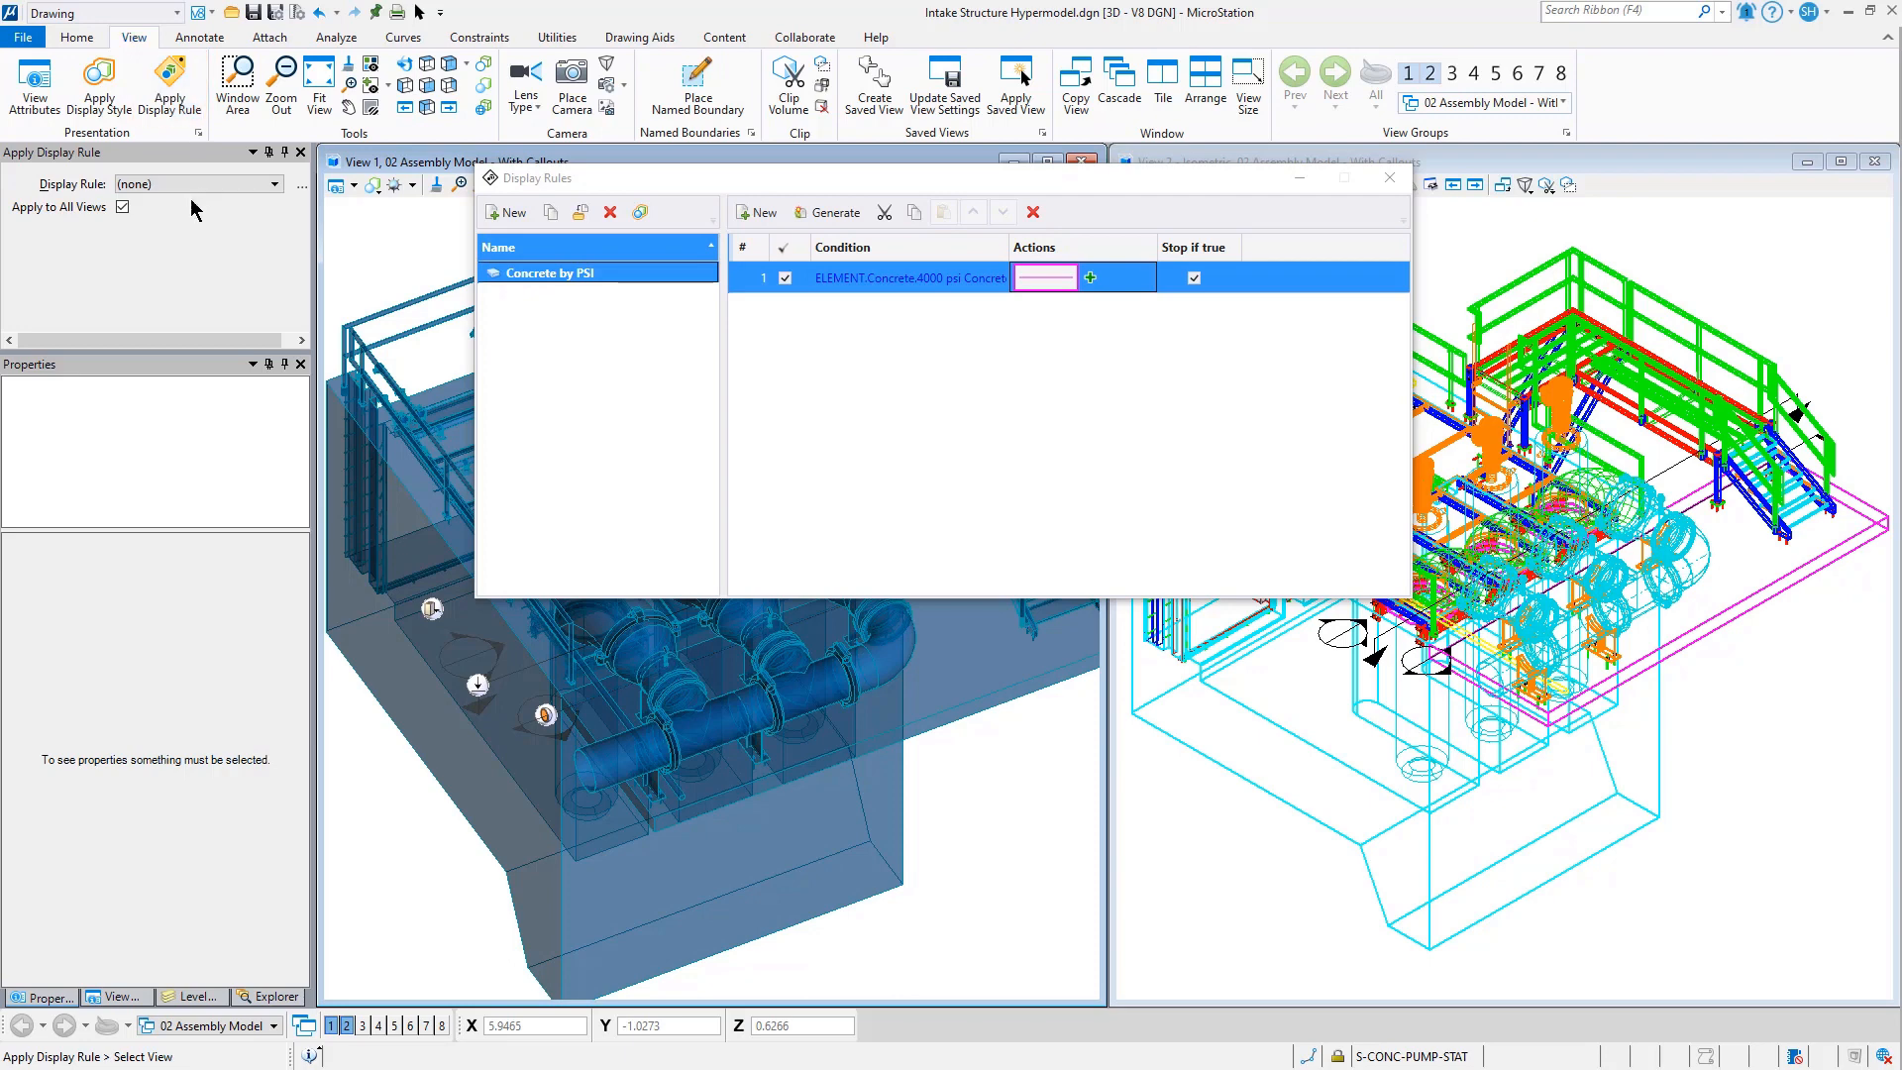
click(198, 184)
click(195, 222)
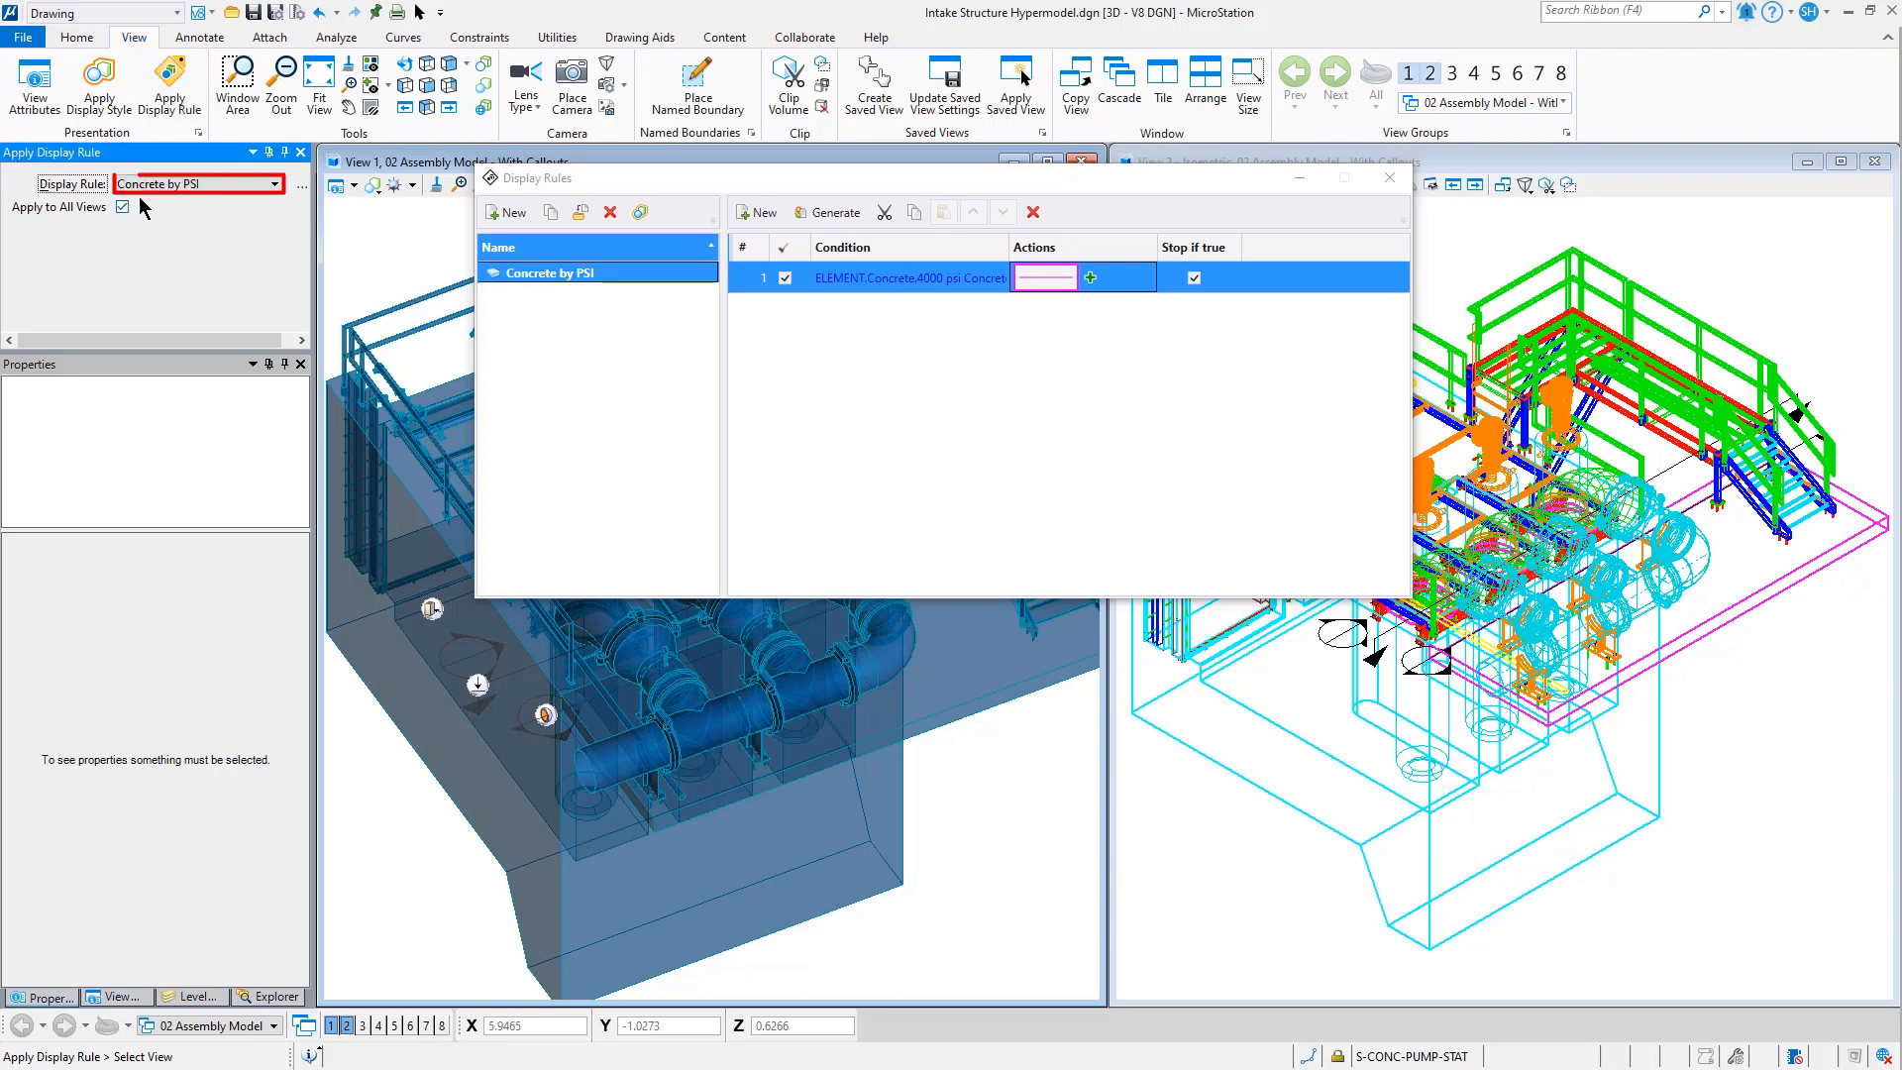
click(369, 257)
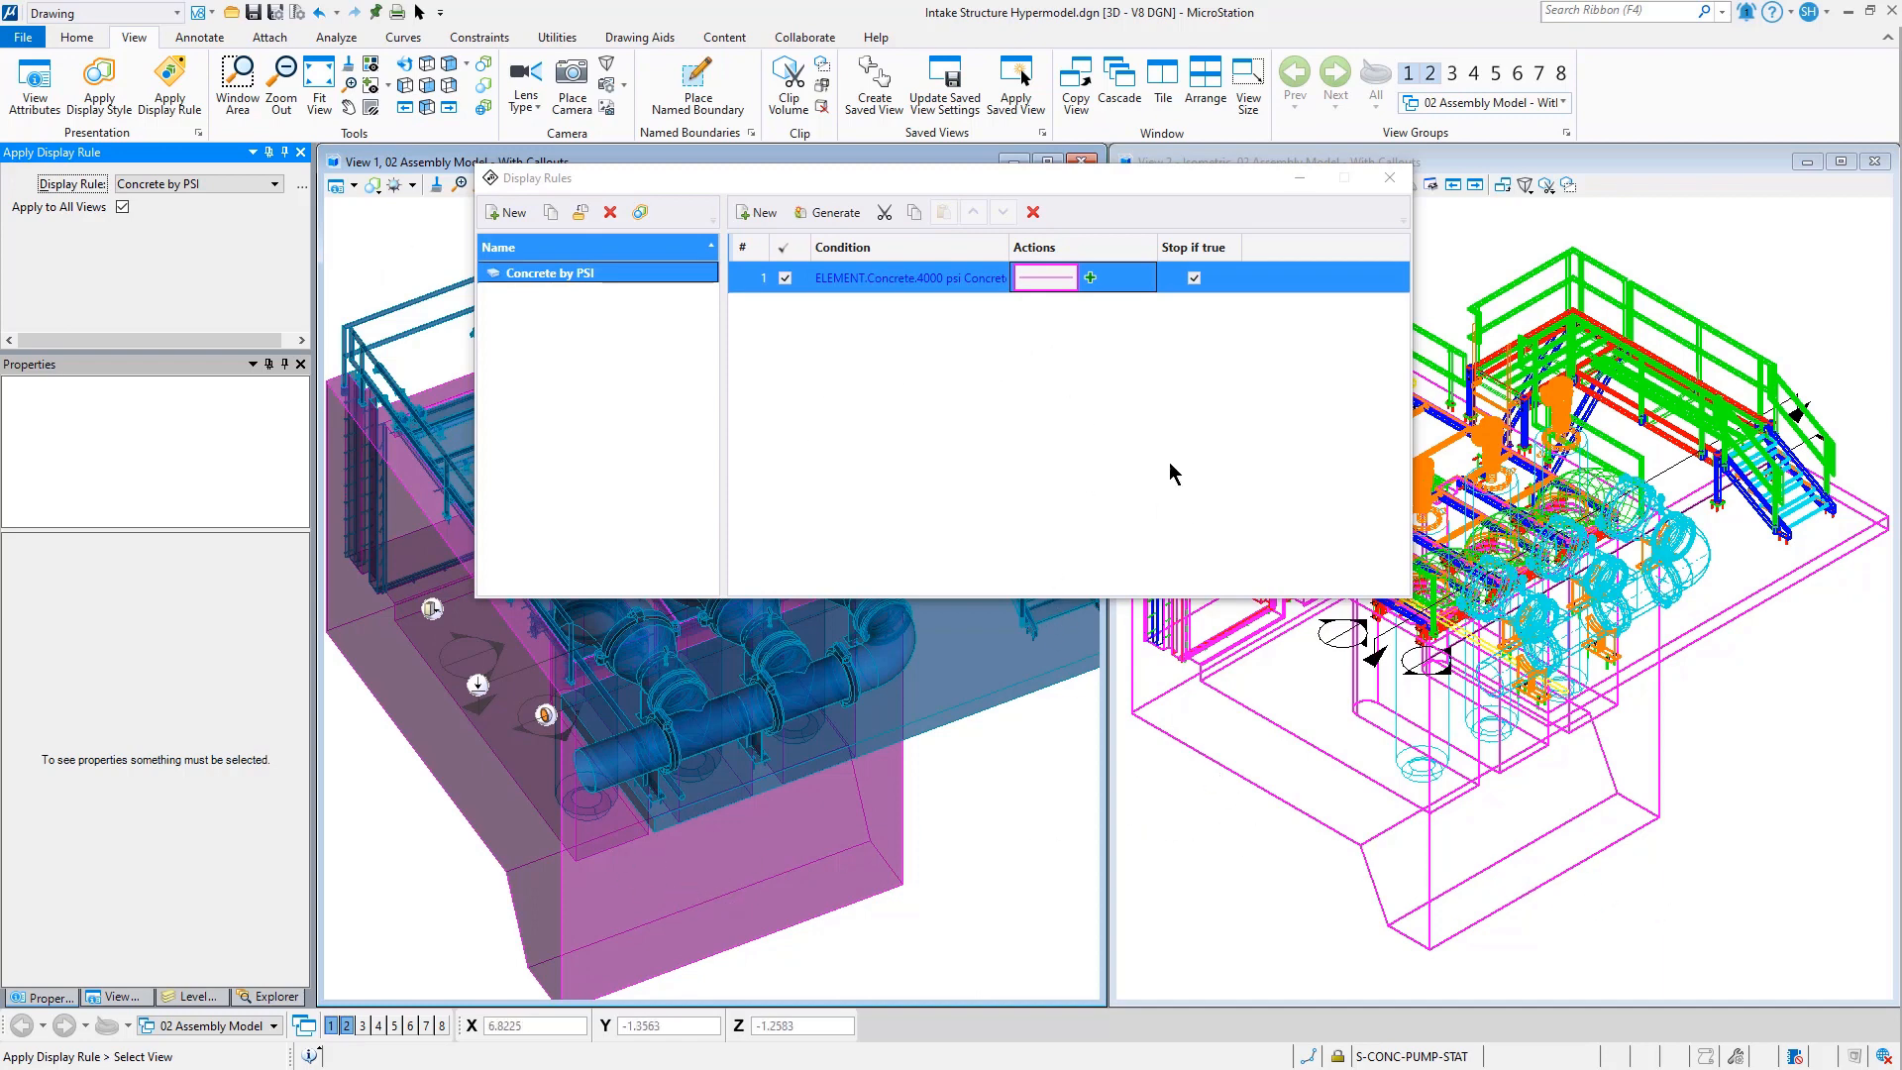
- Select the flat concrete slab on level S-PIPE-SUPP in View 2 and add a second rule to Concrete by PSI
click(417, 12)
click(1751, 598)
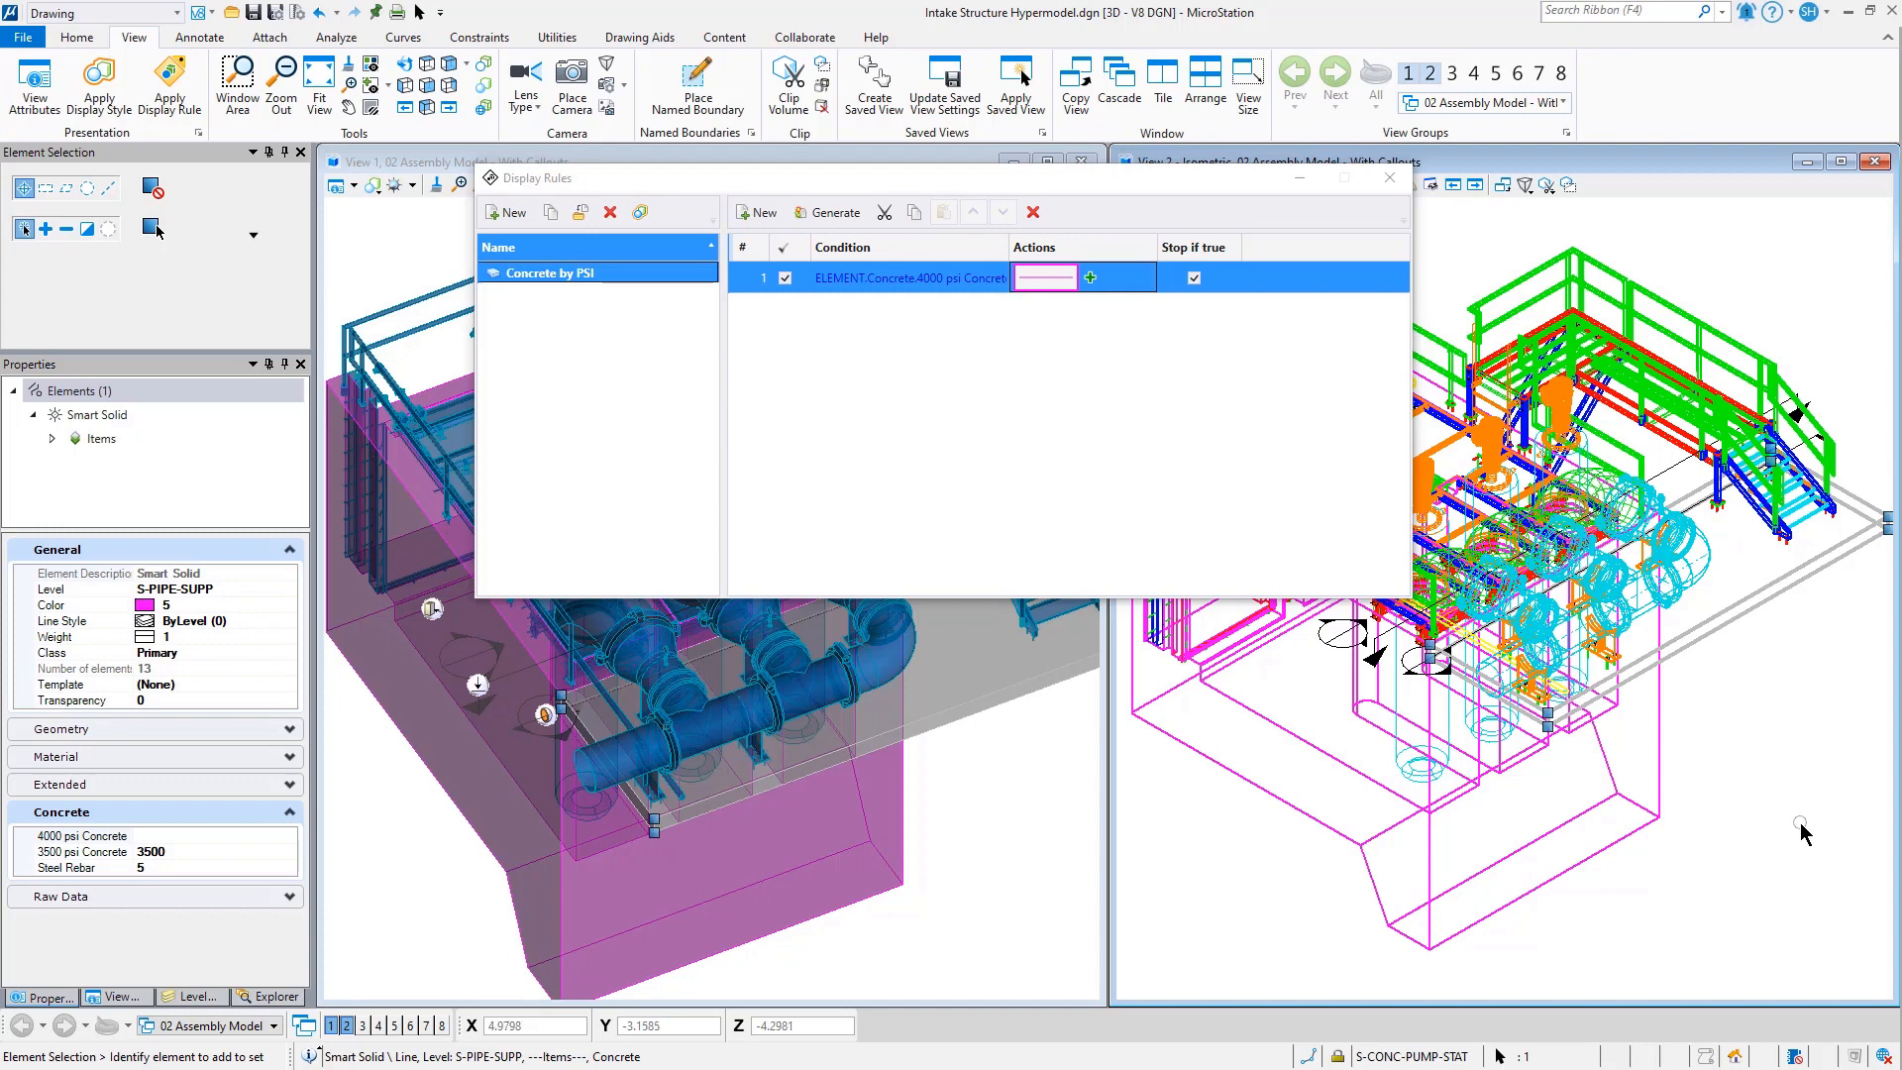
click(759, 212)
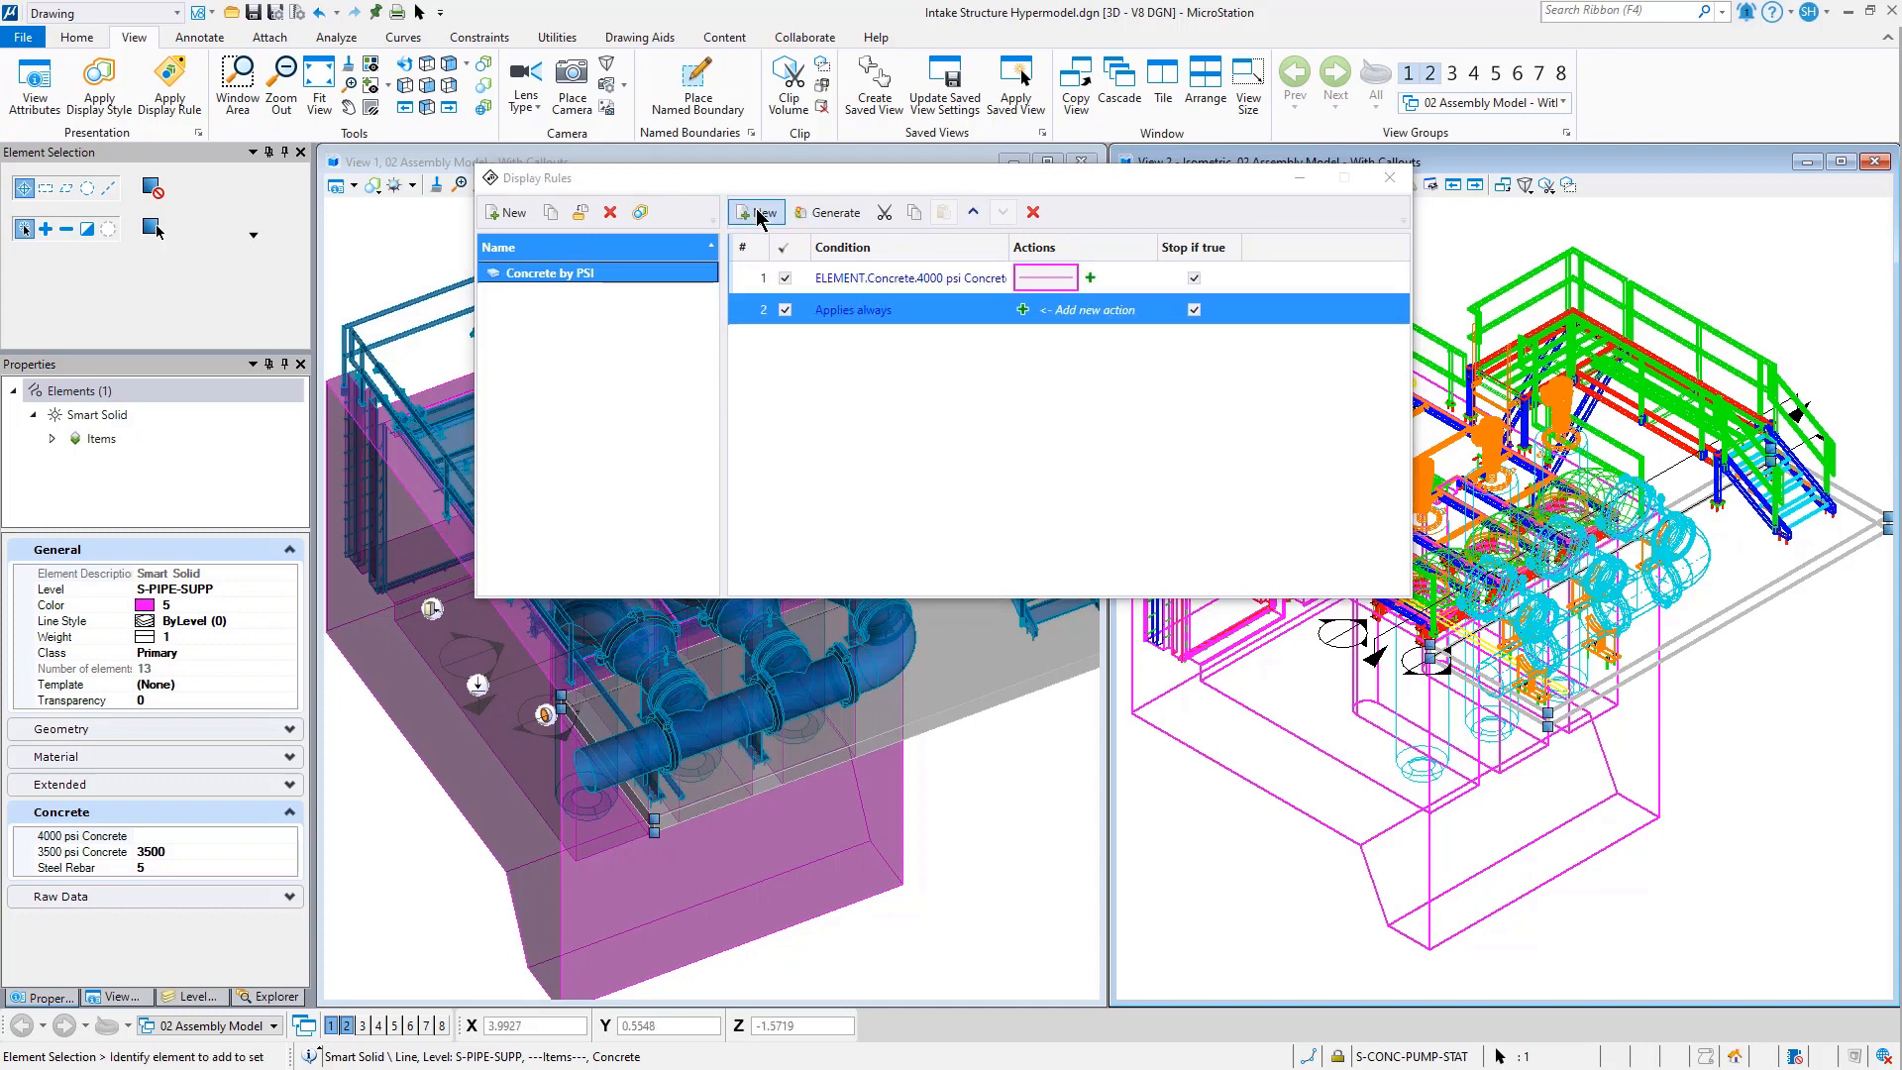
- Set the second rule's condition to 3500 psi Concrete equals 3500, picking the property from the item type classes of the selected element
click(850, 317)
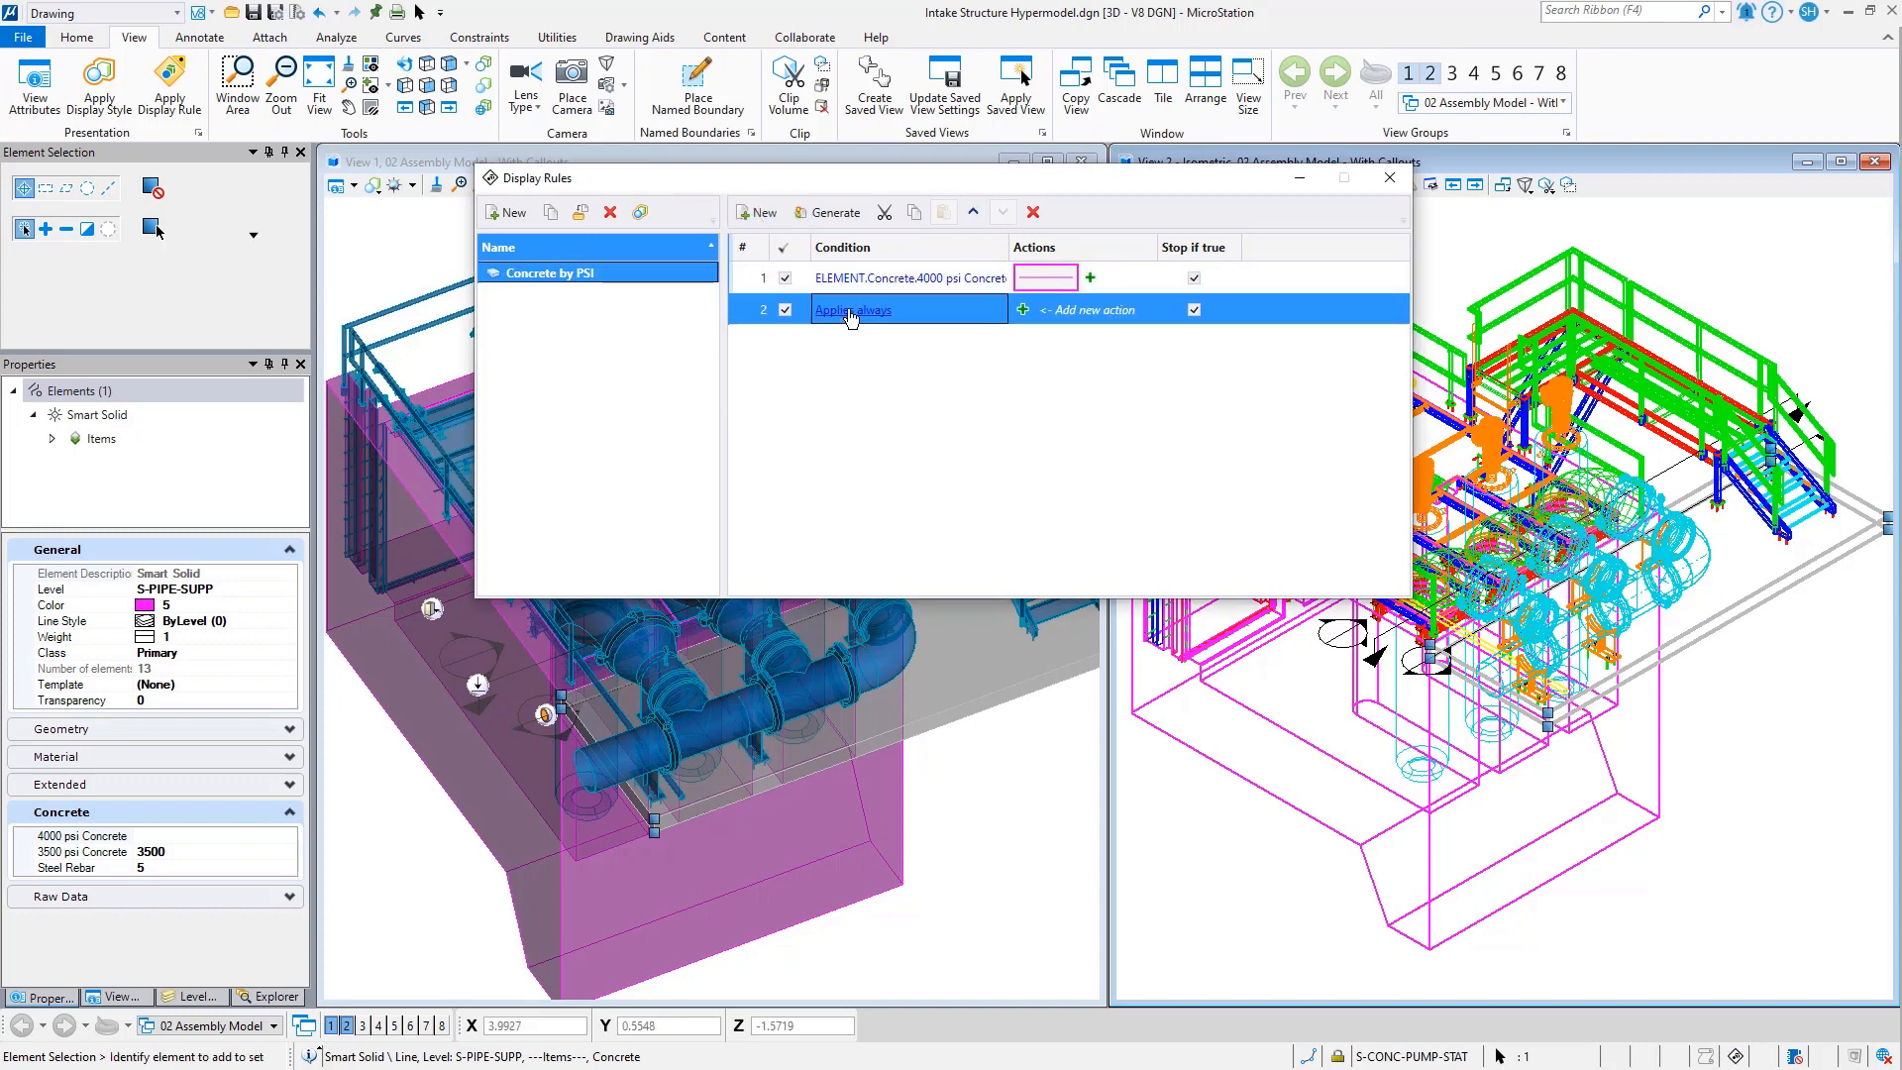
click(850, 313)
click(867, 535)
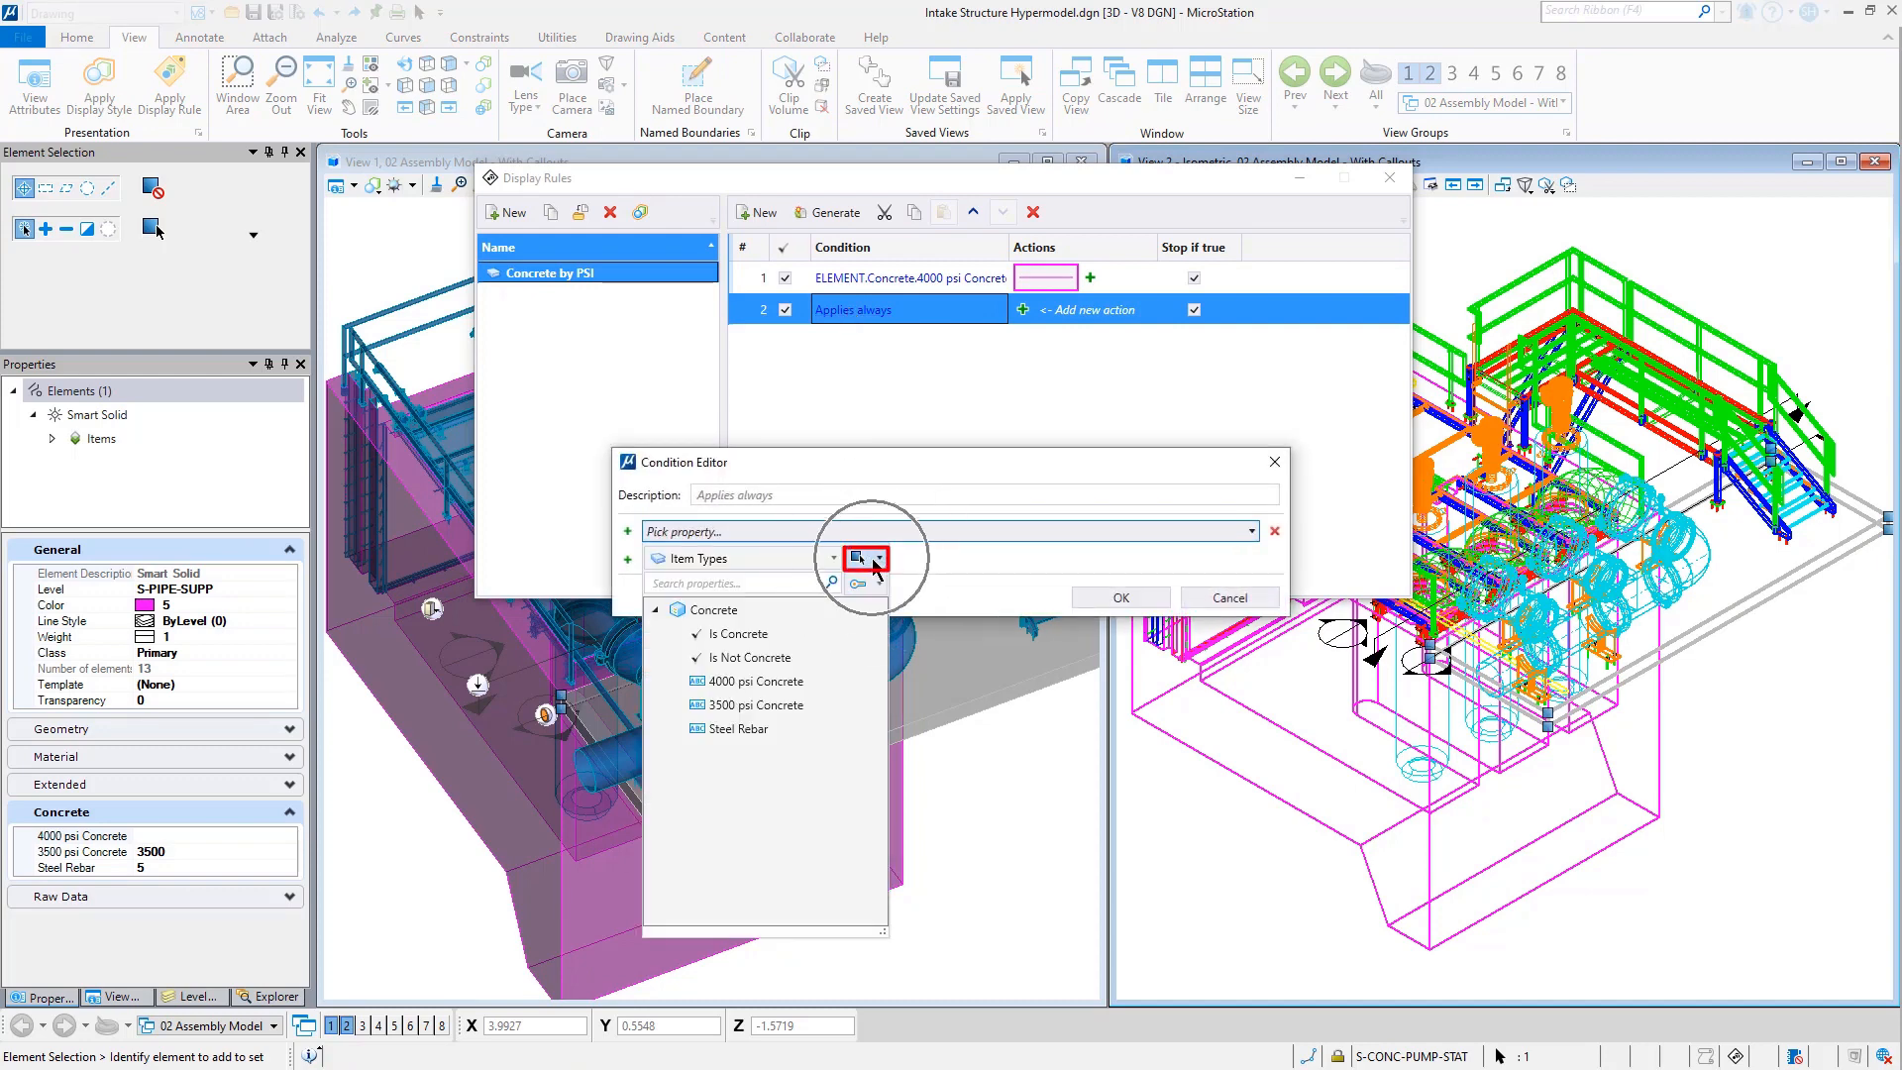
click(877, 561)
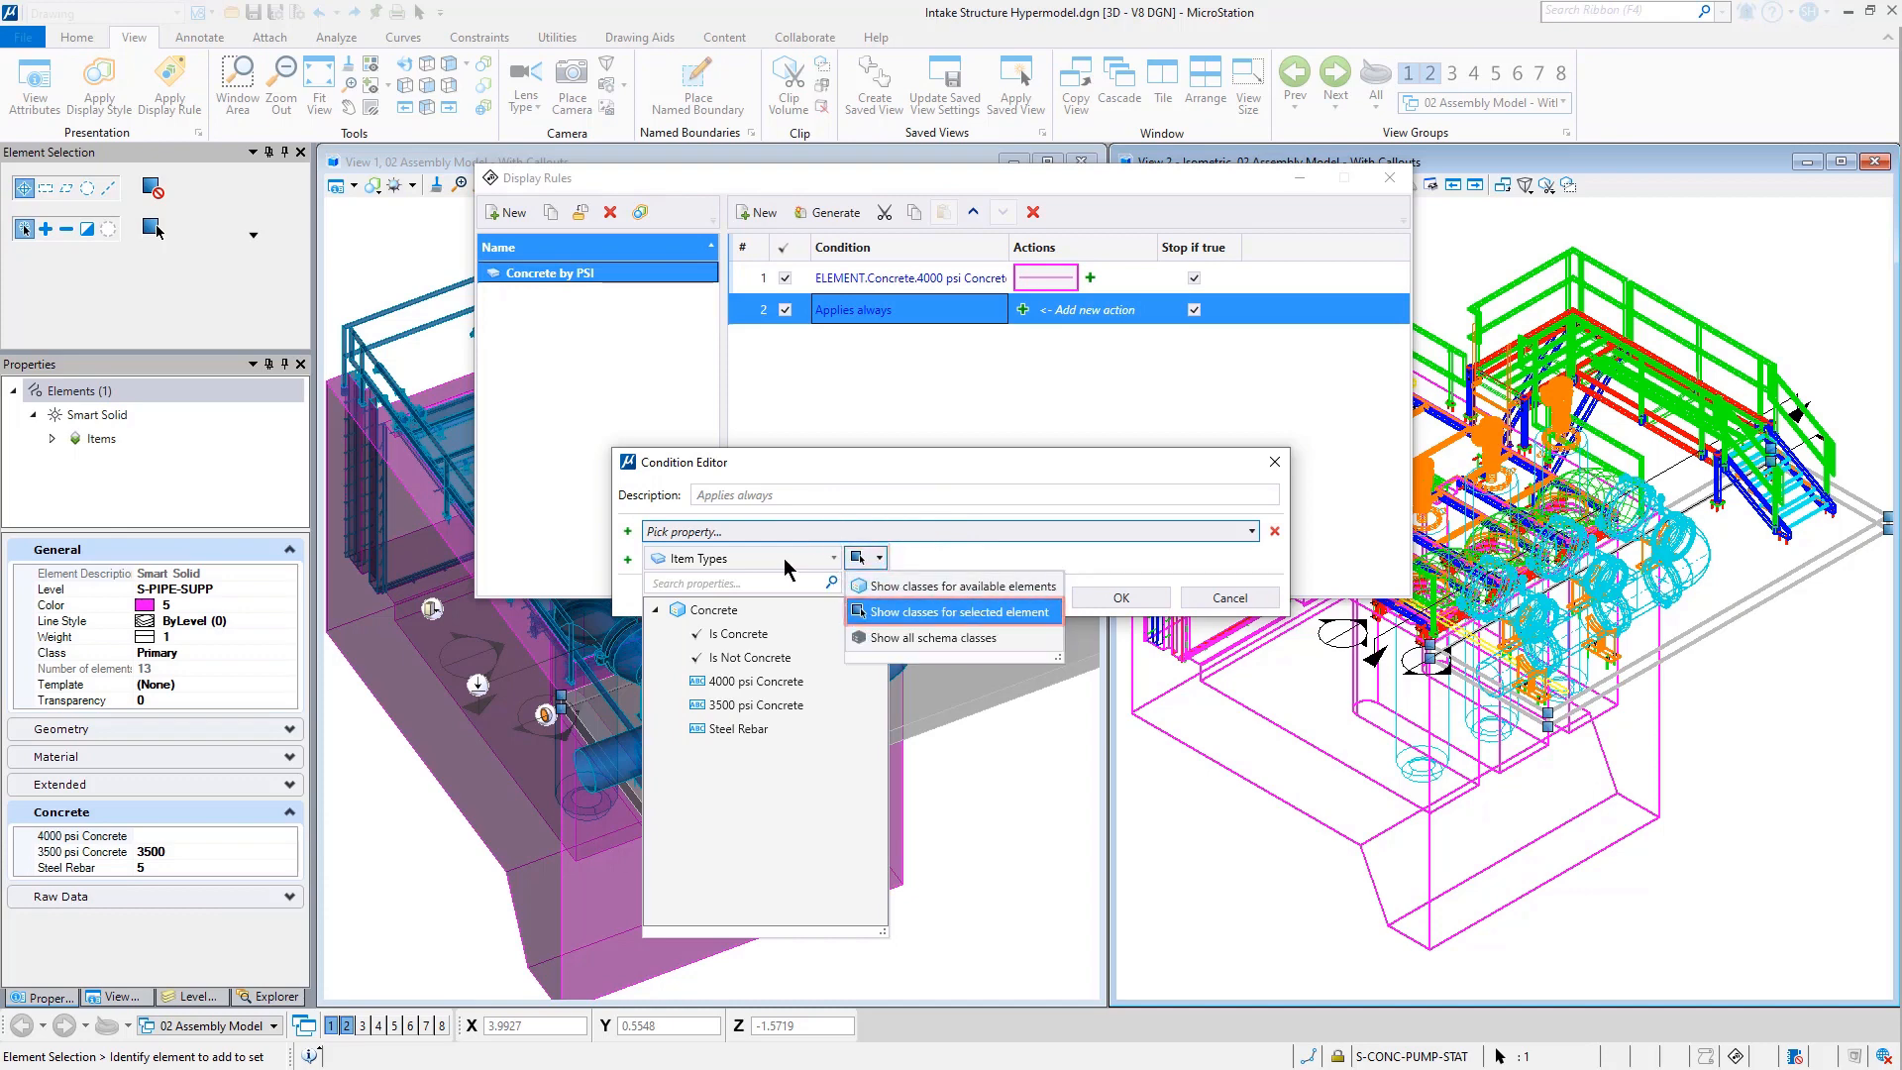
click(887, 614)
click(753, 558)
click(756, 705)
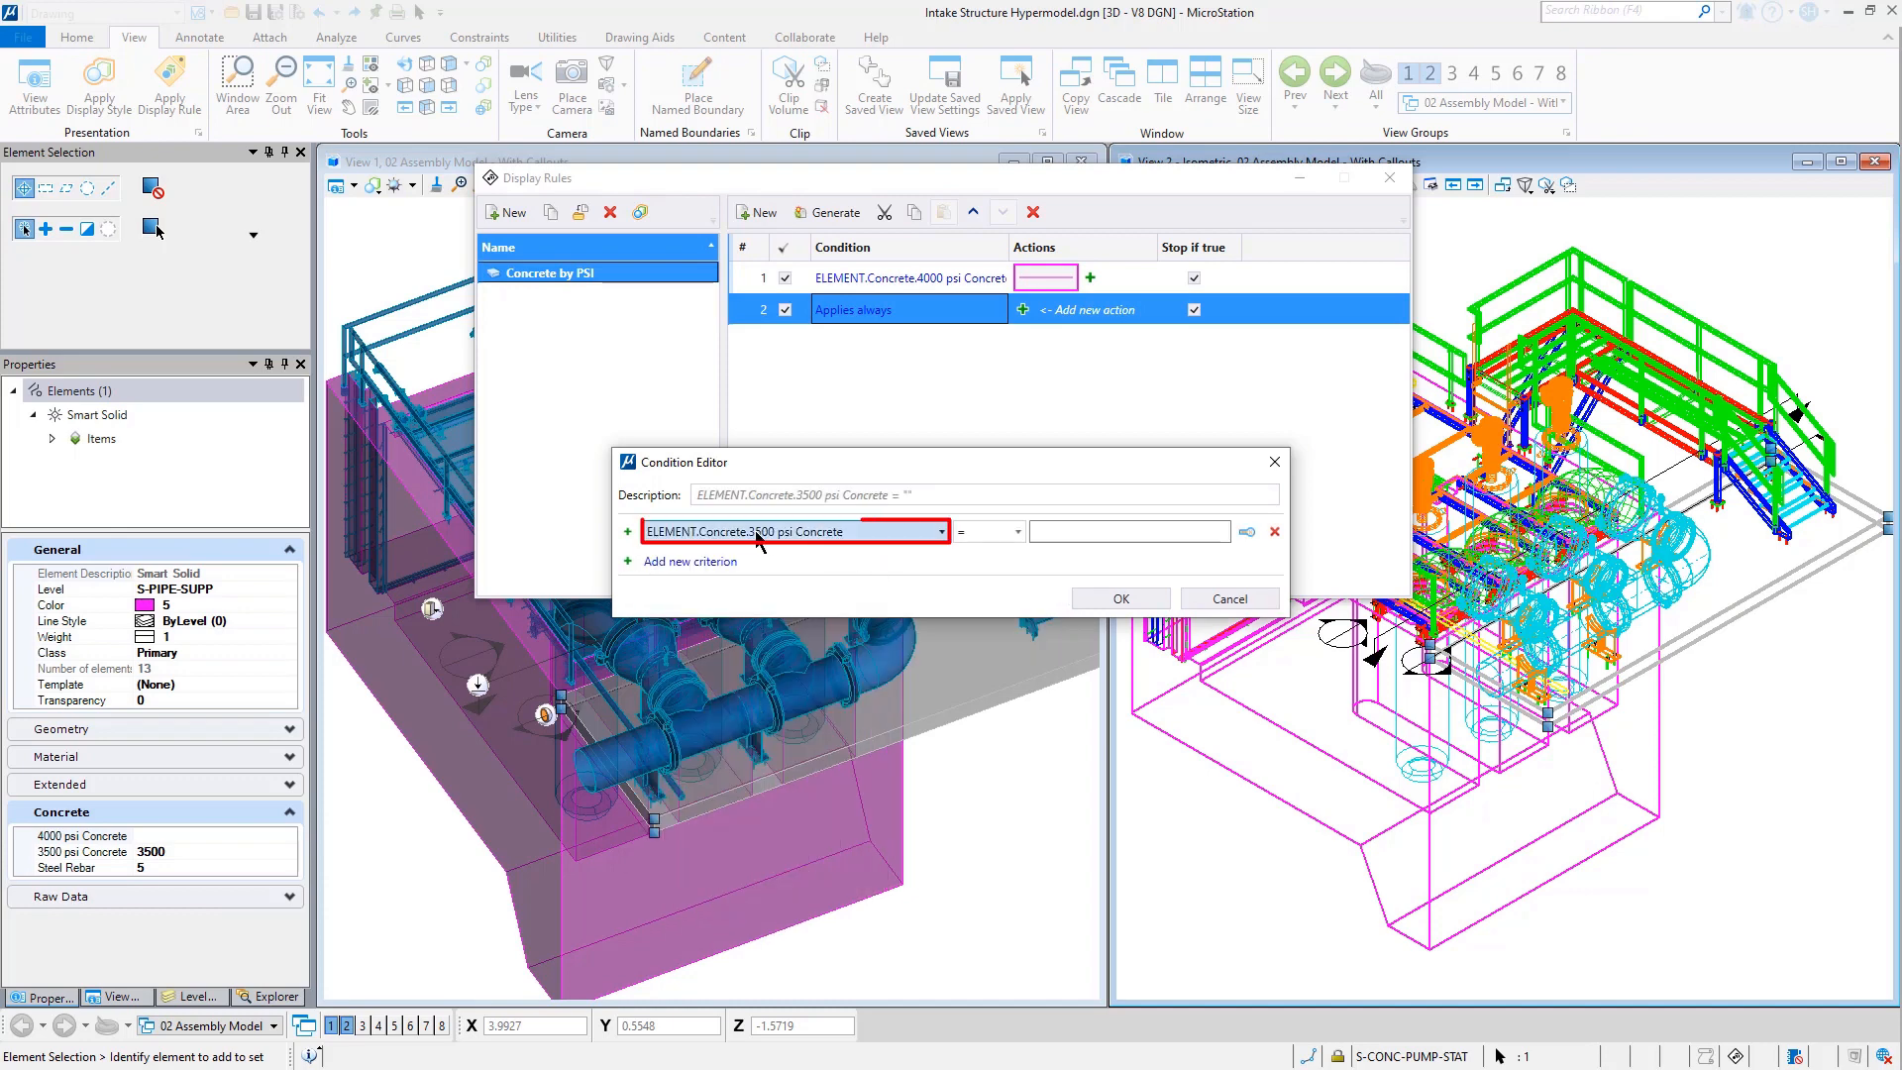
click(1061, 533)
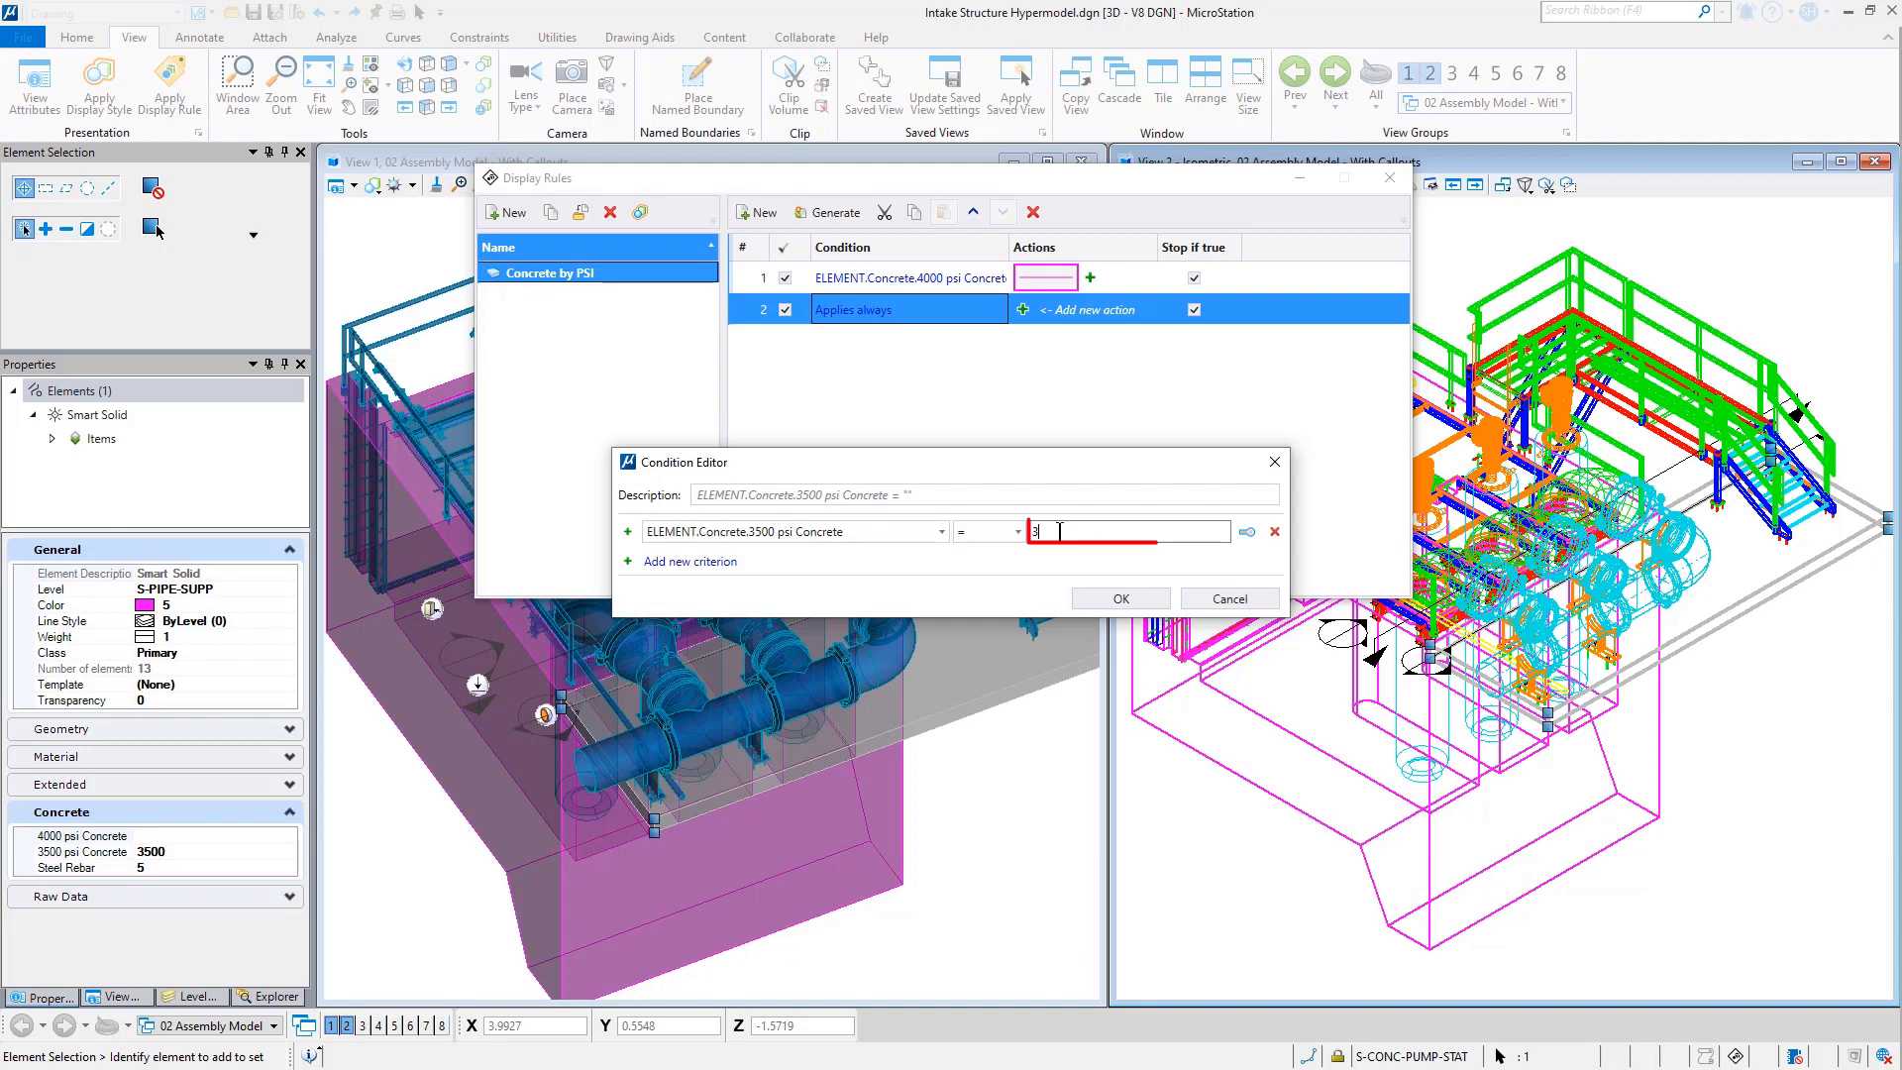
text(3500)
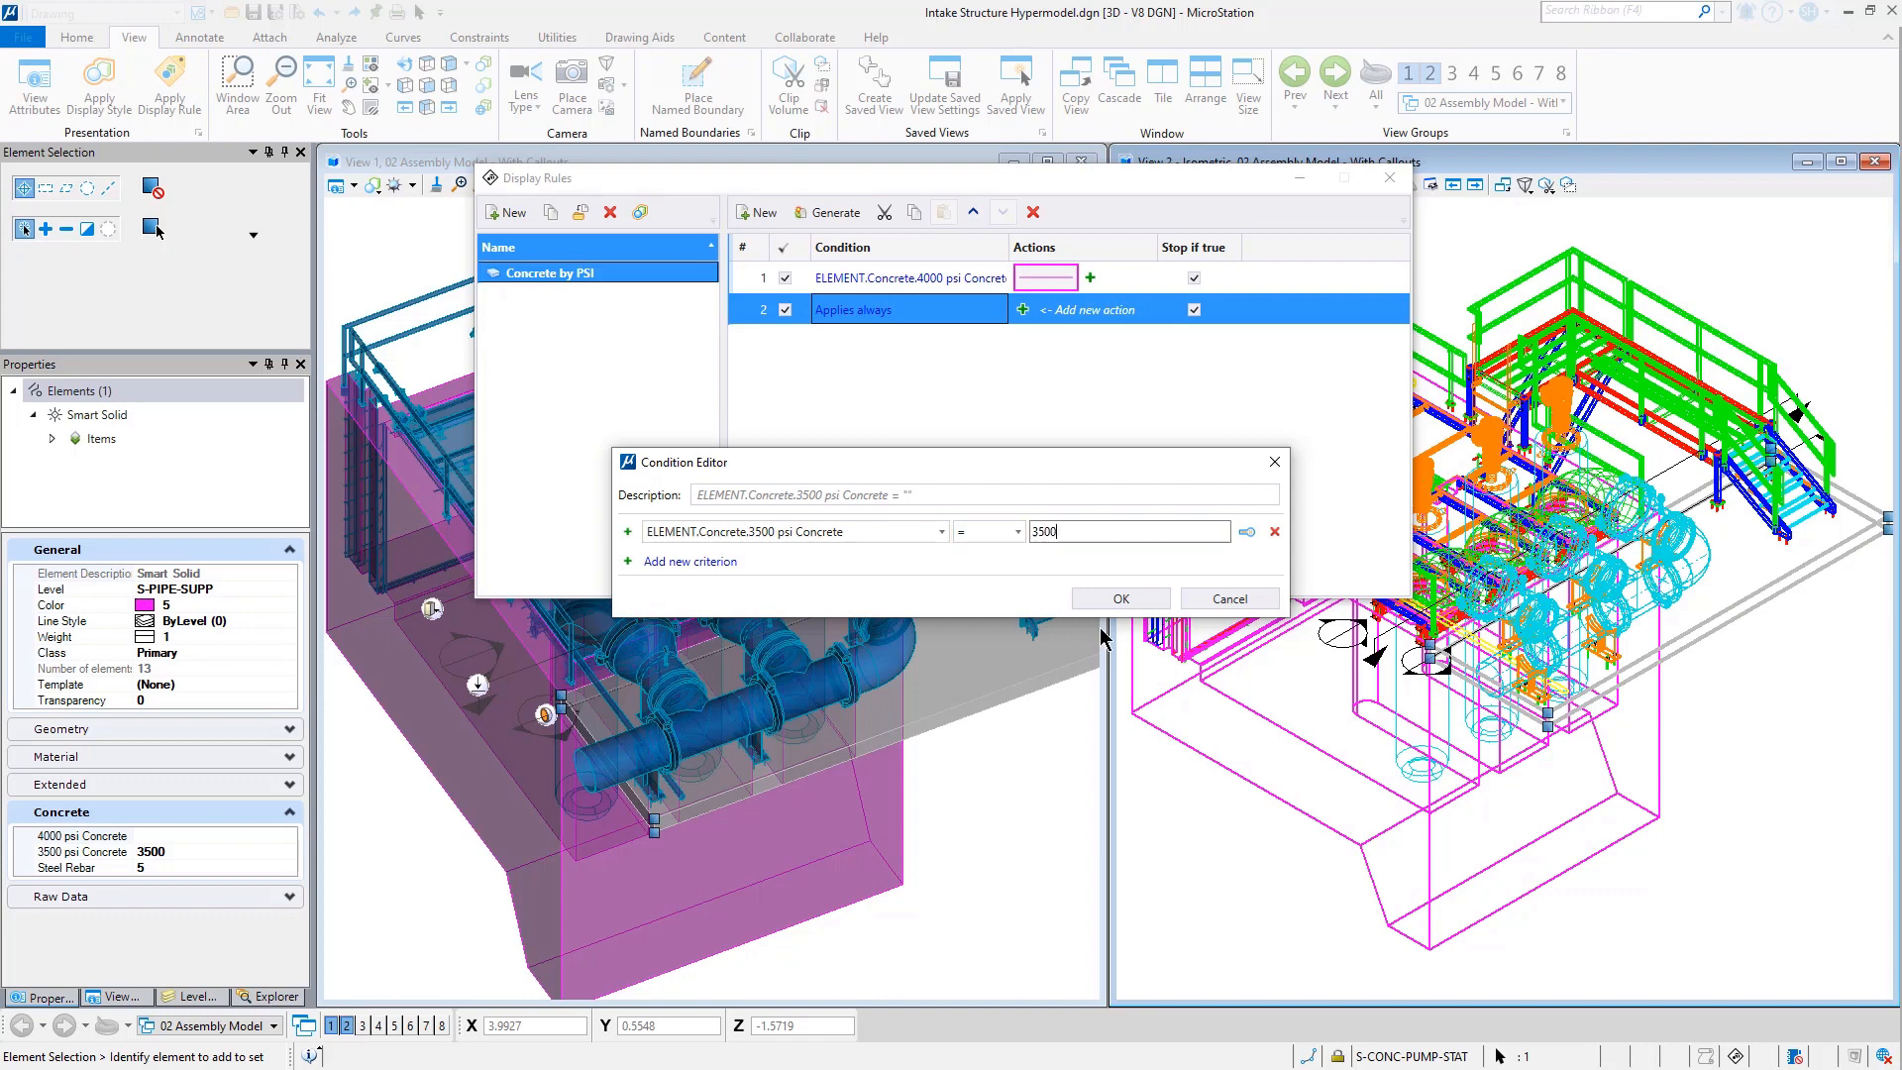
click(1120, 598)
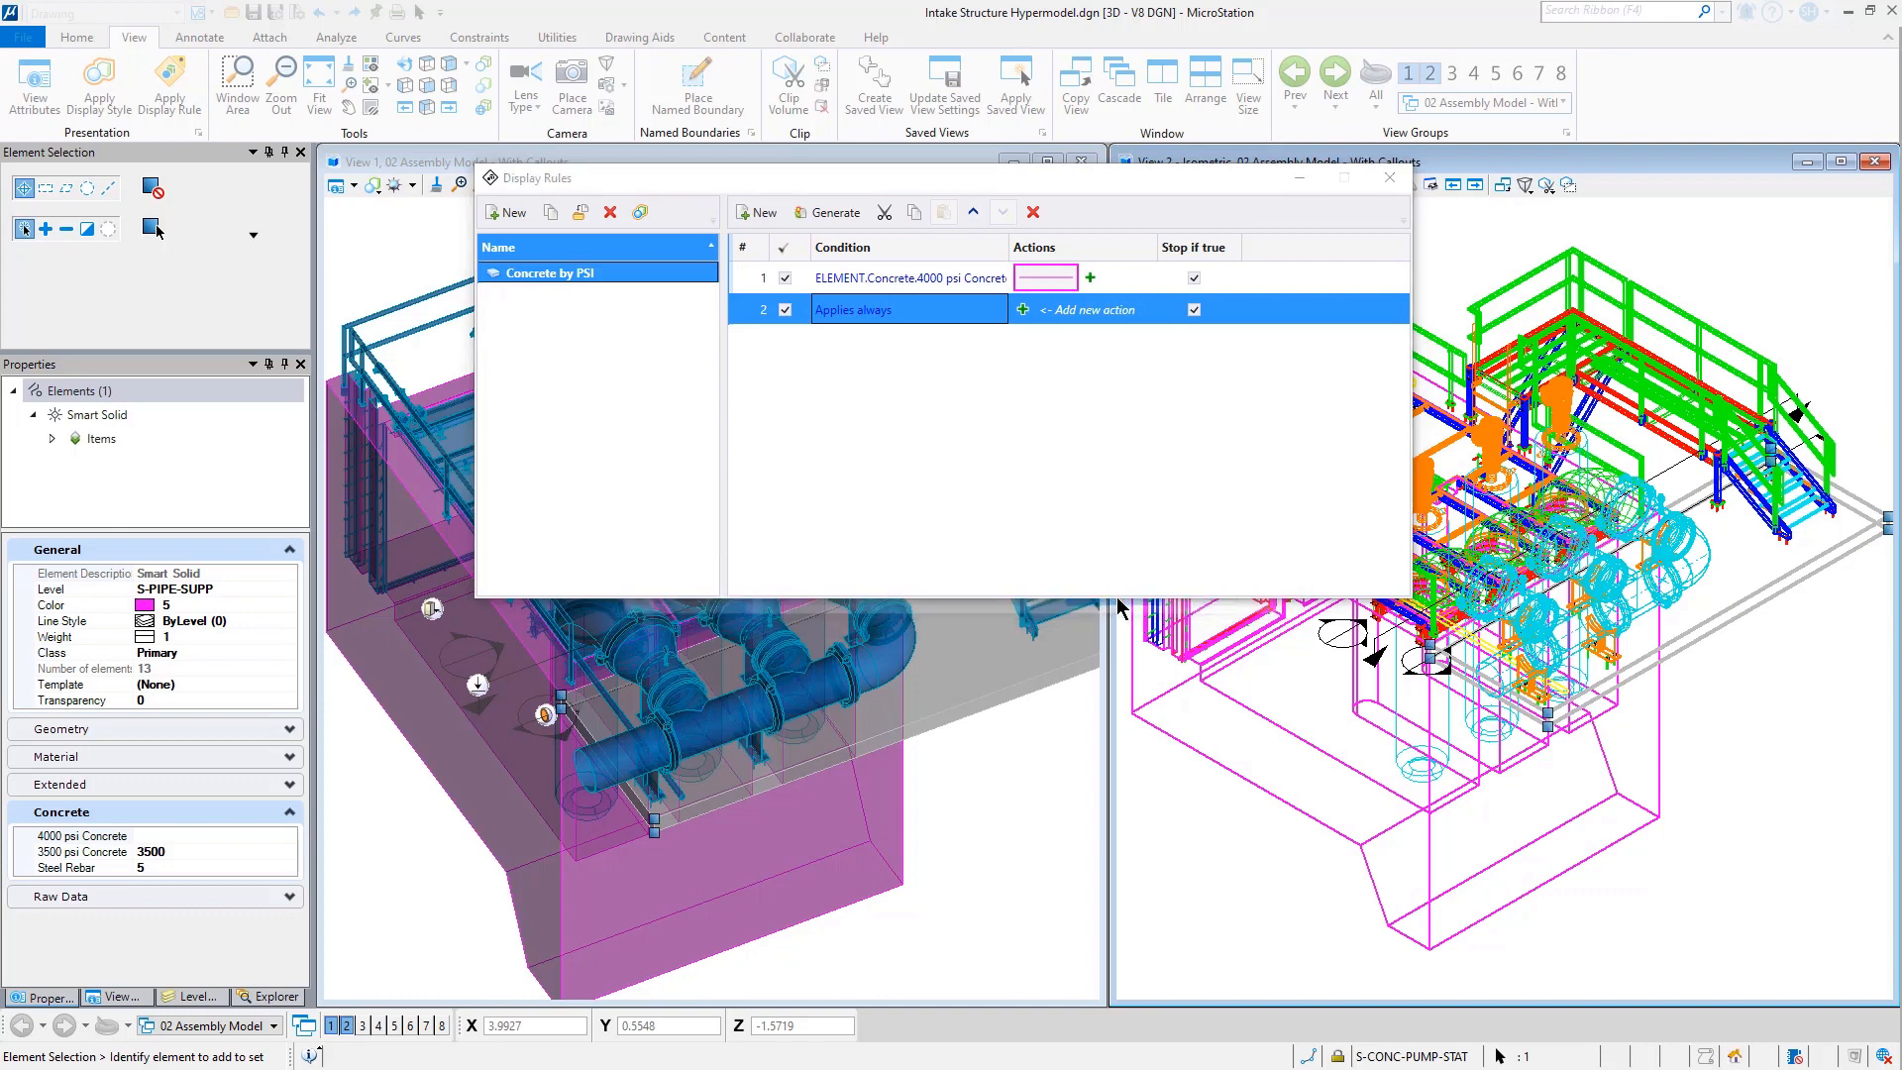
- Give the 3500 psi rule a Symbology Overrides action with color 3 (red)
click(1023, 310)
click(1099, 346)
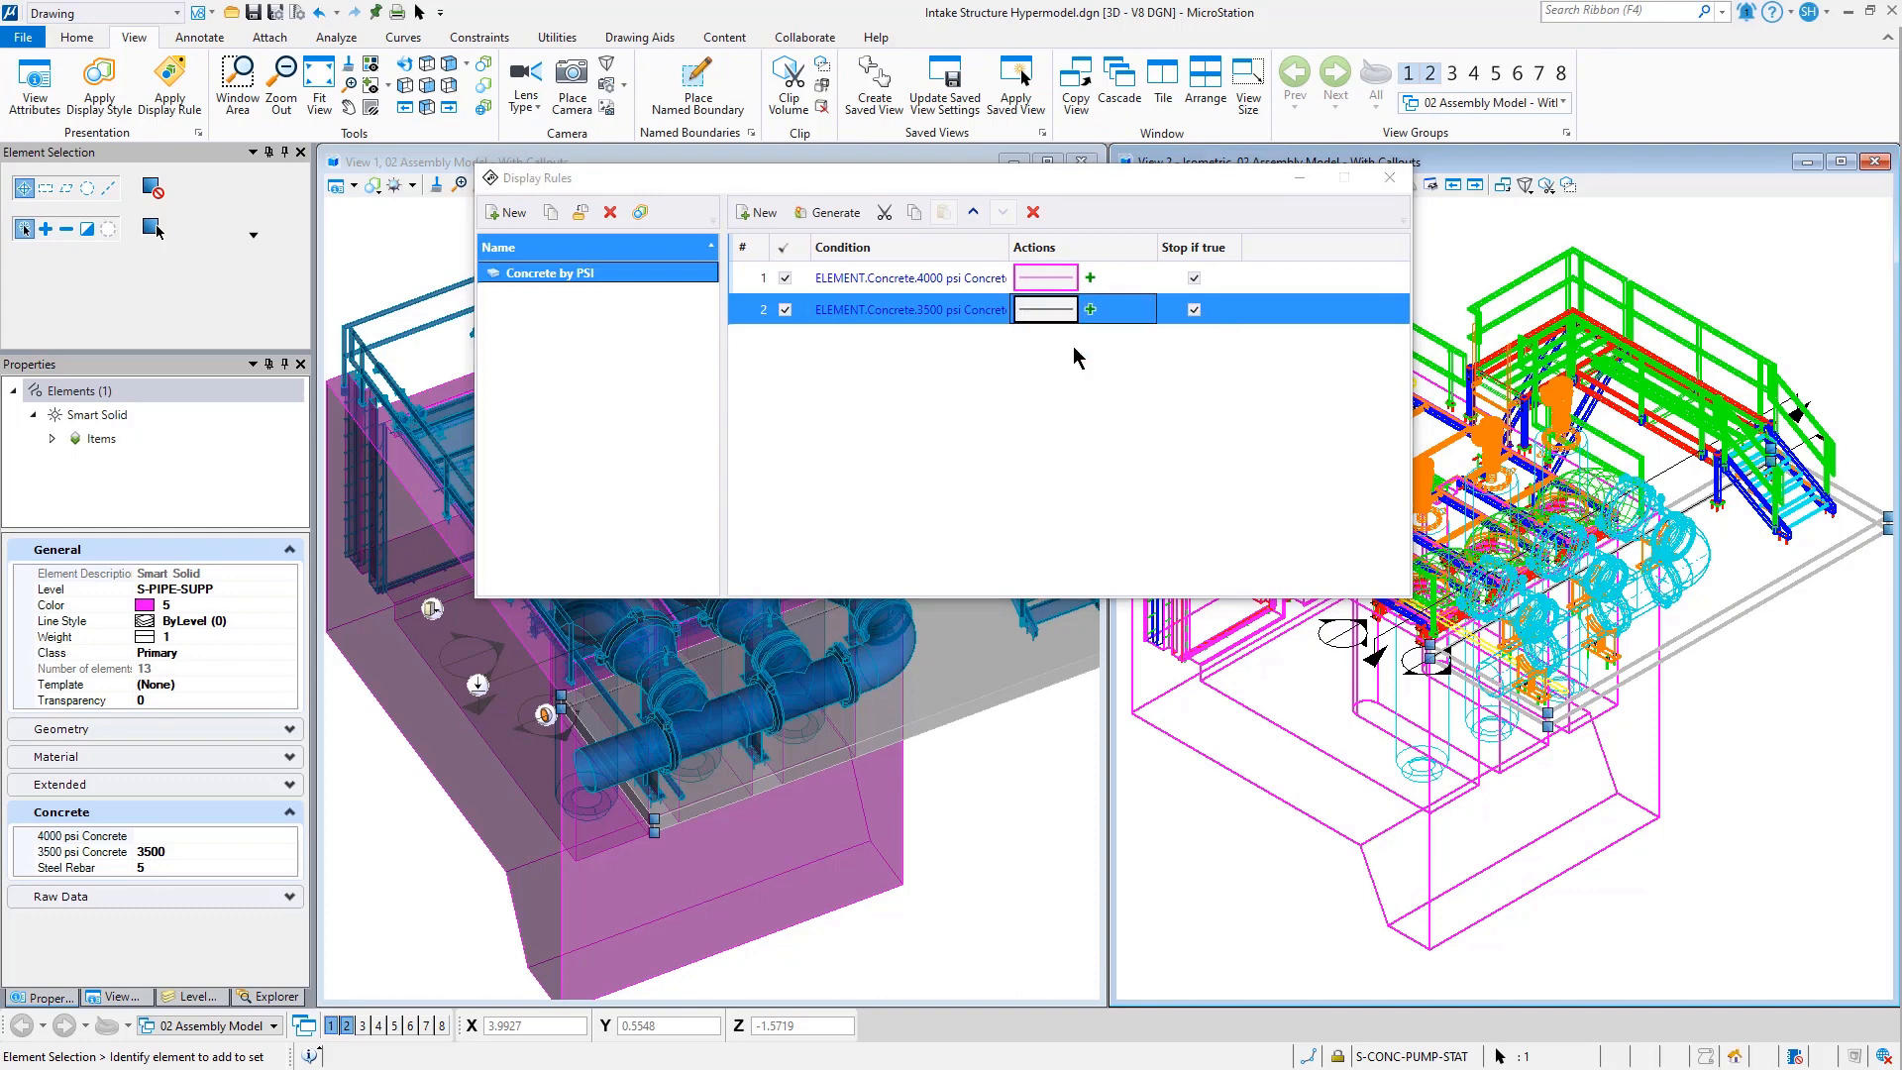
click(1045, 309)
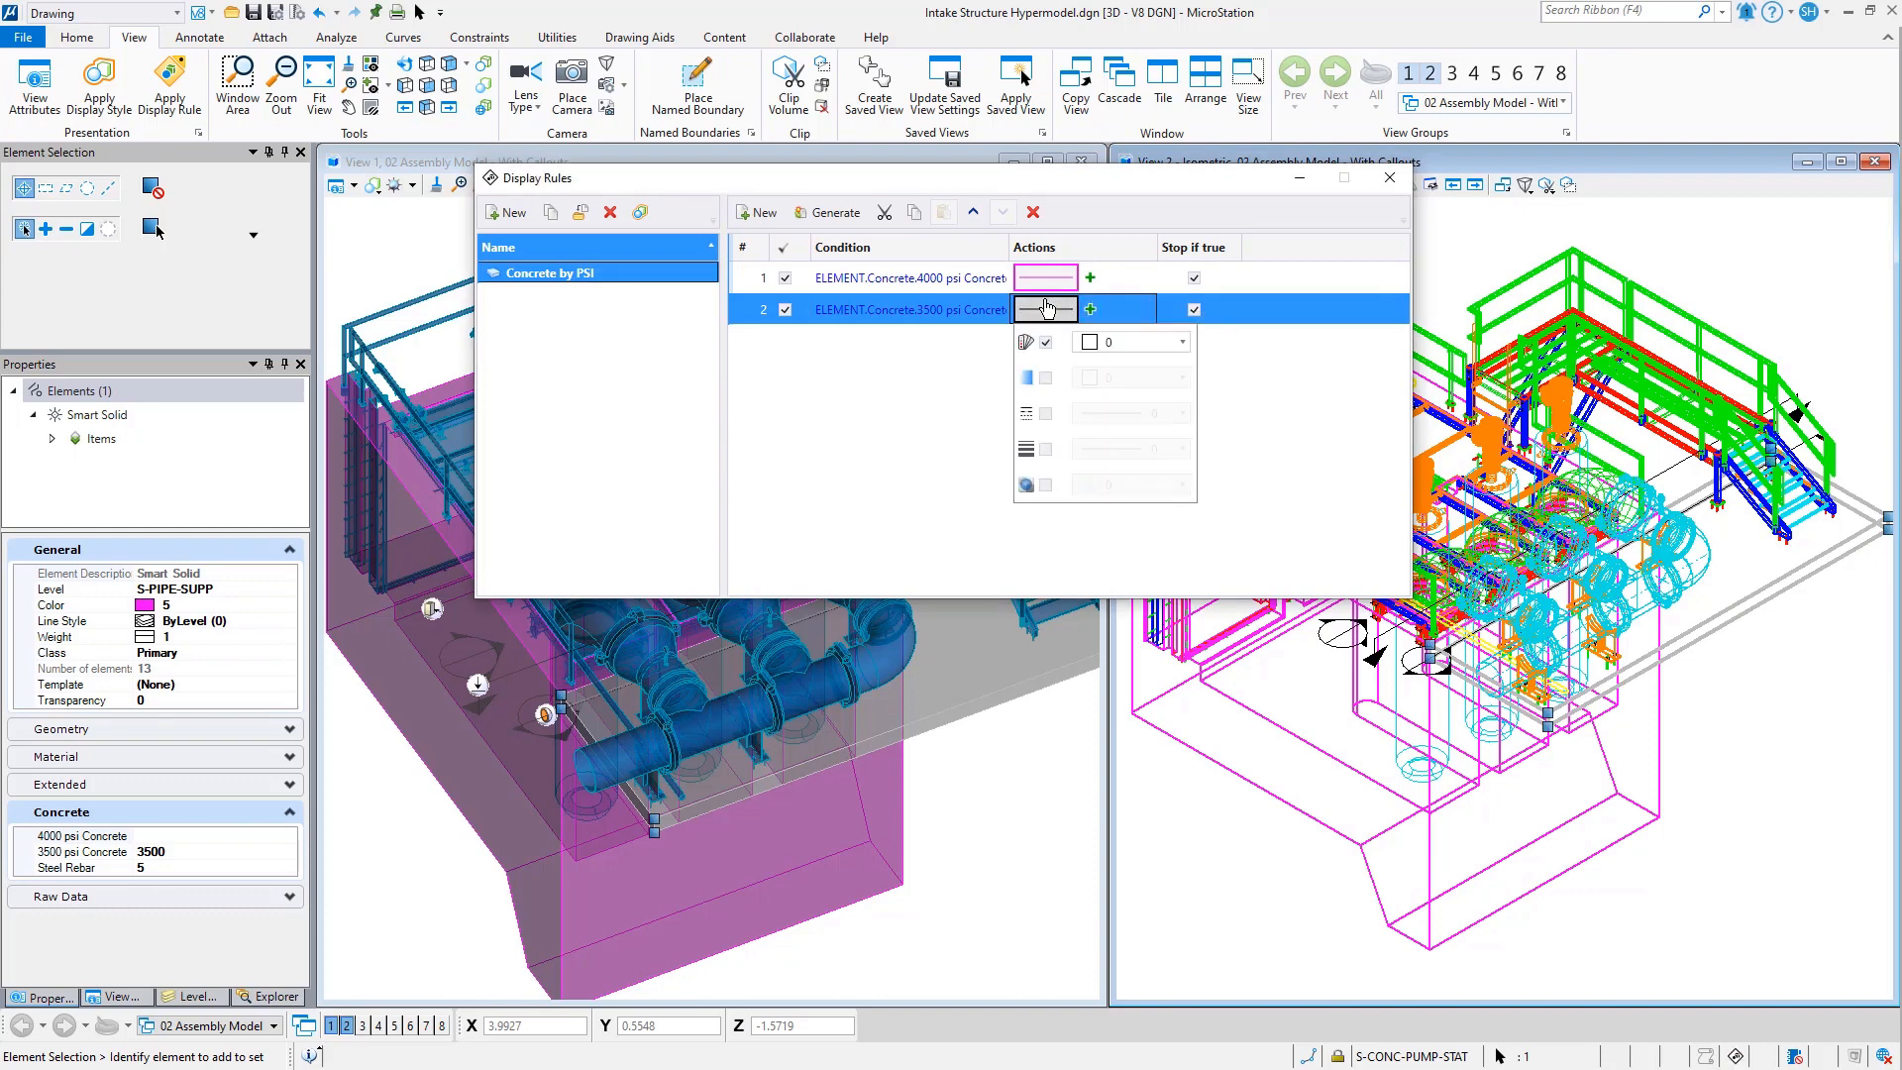
click(1105, 342)
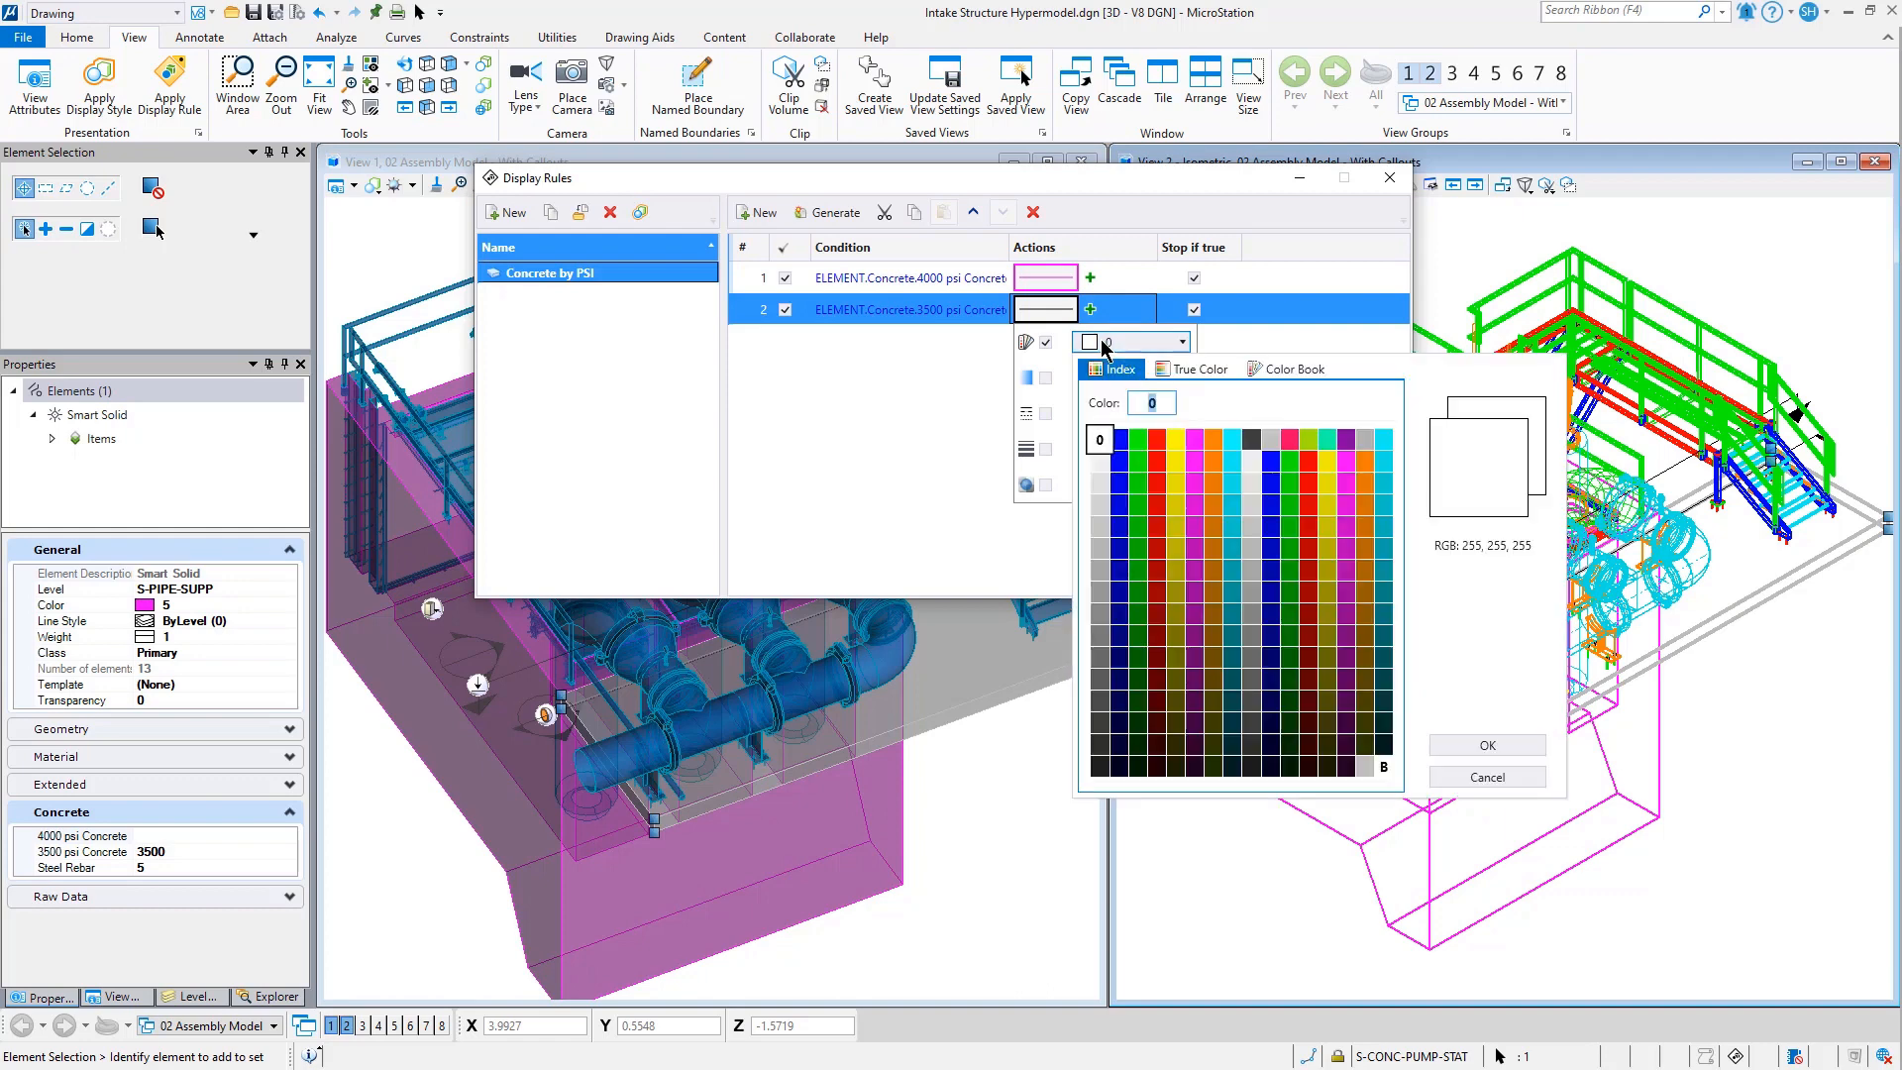
double_click(1161, 447)
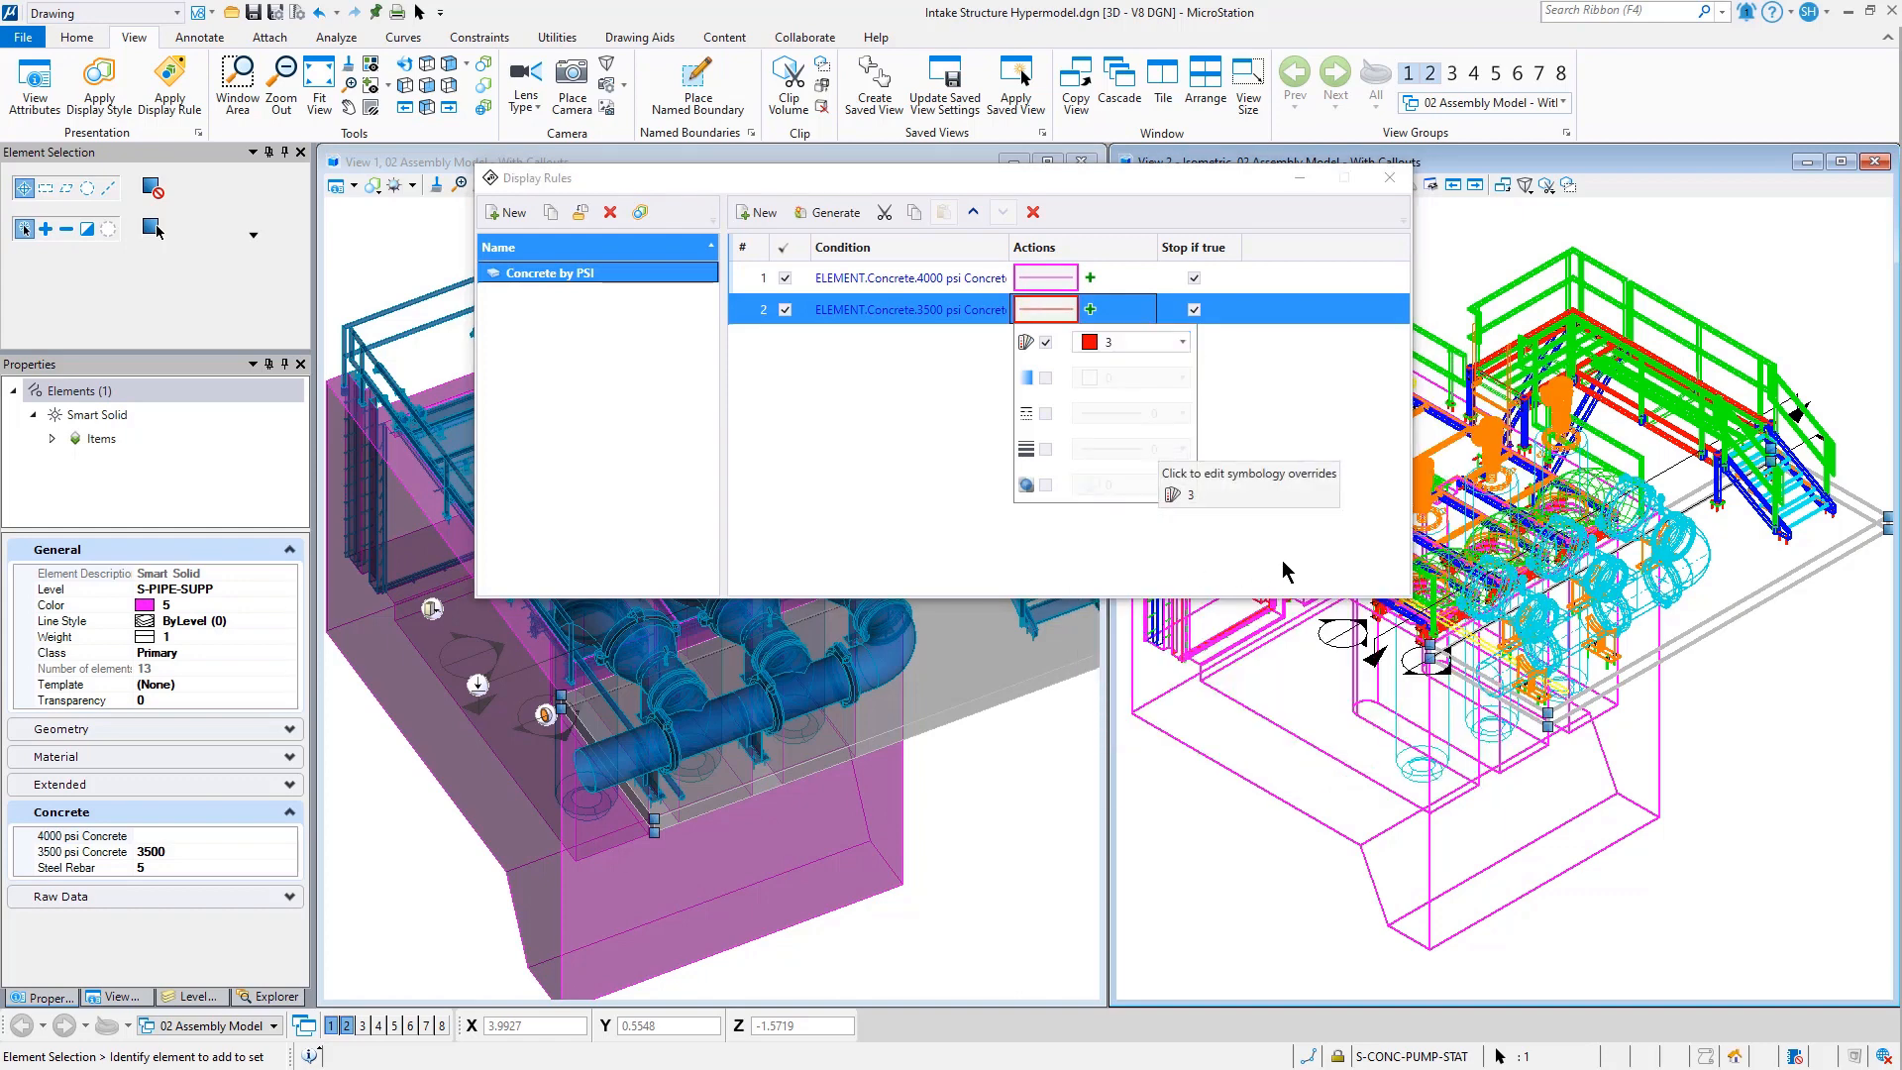
click(1294, 531)
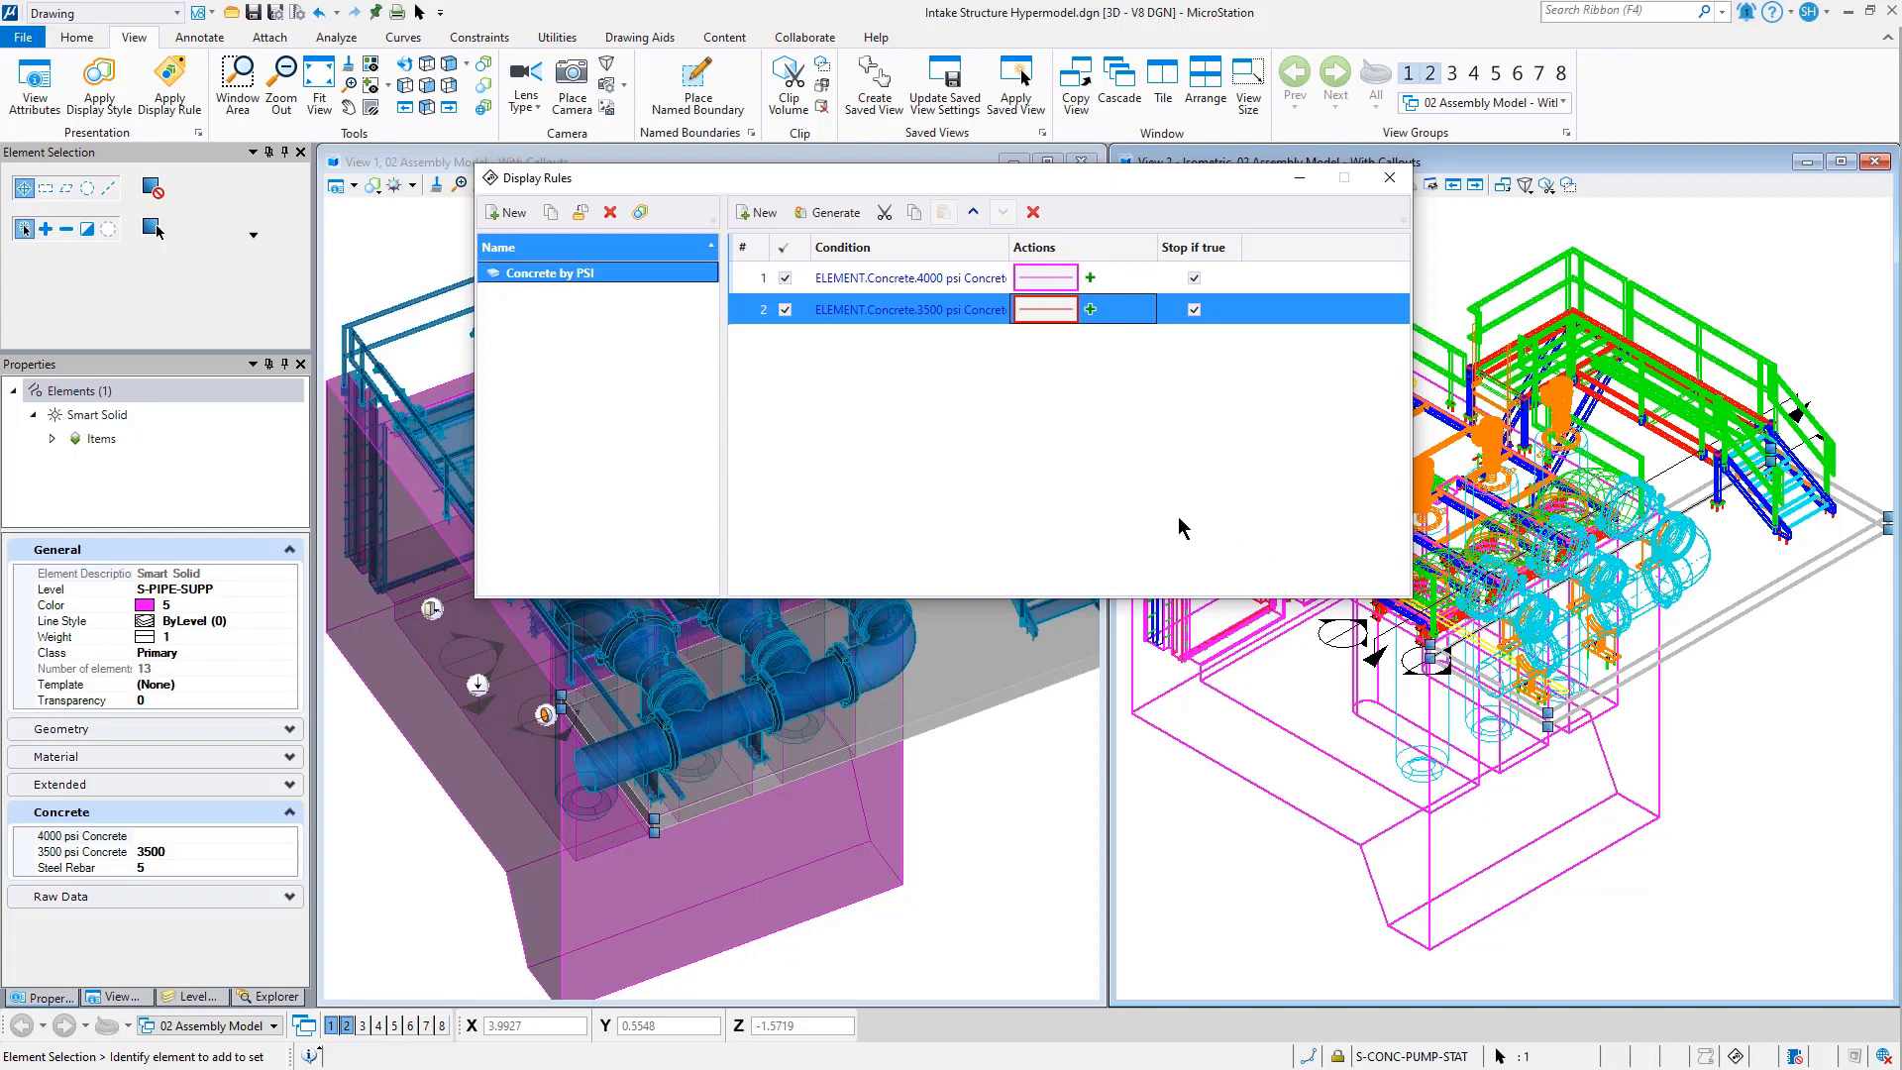
- Deselect the concrete slab and start the Apply Display Rule tool with Concrete by PSI for all views
click(1728, 824)
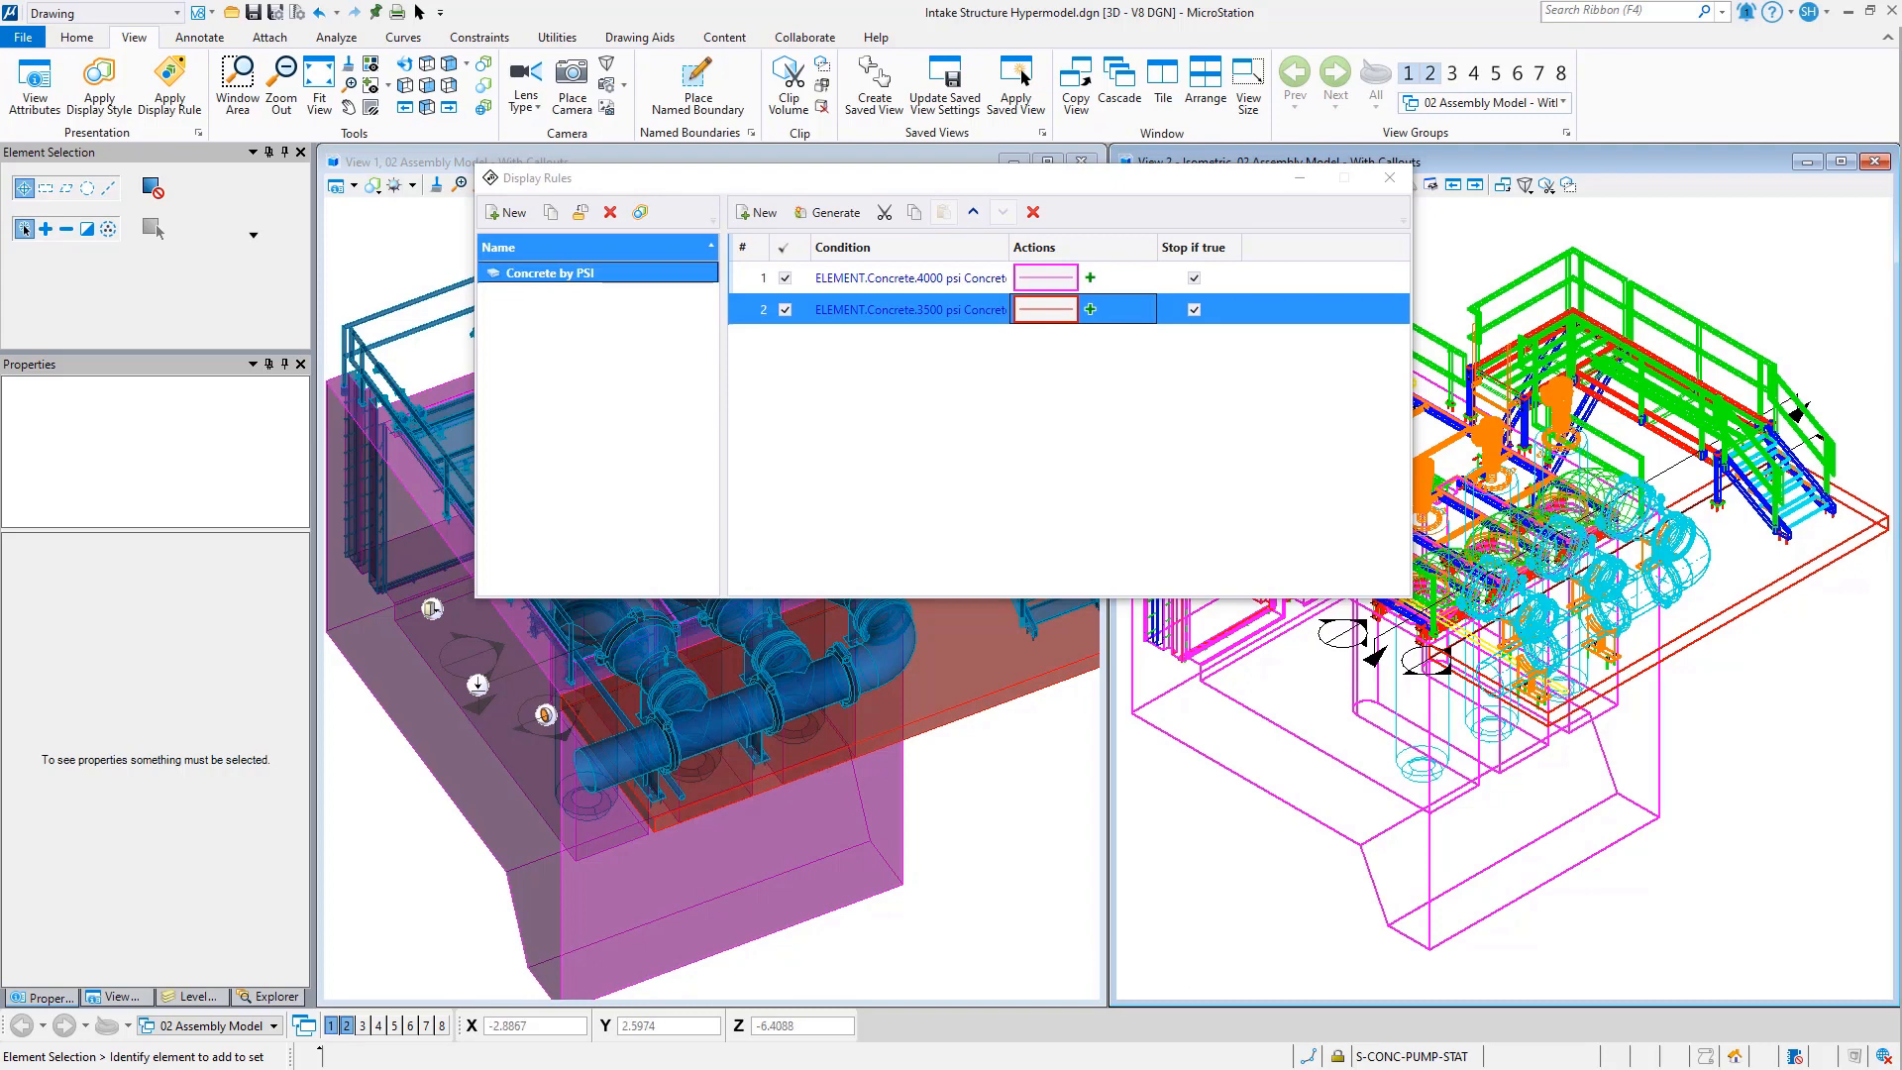
click(191, 99)
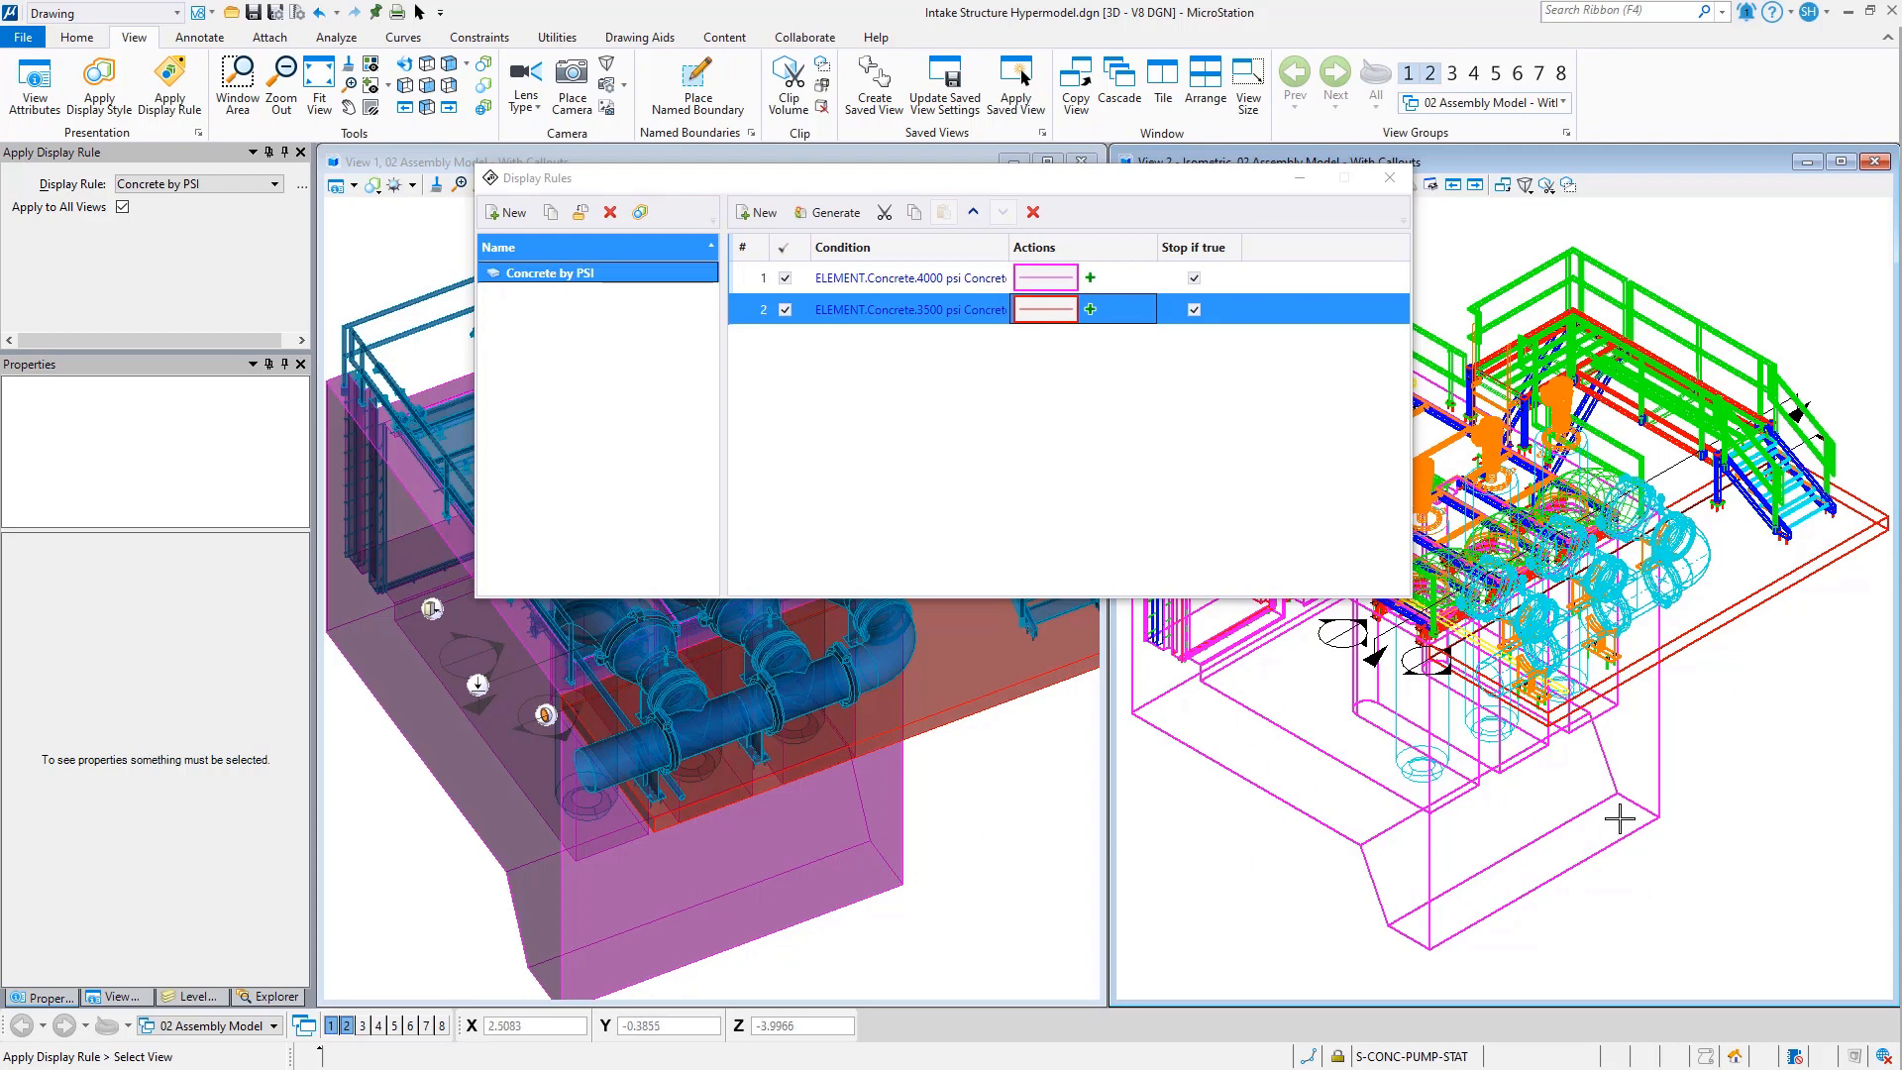
- Turn on the transparency override in the 4000 psi rule's symbology action and set it to 60
click(1044, 275)
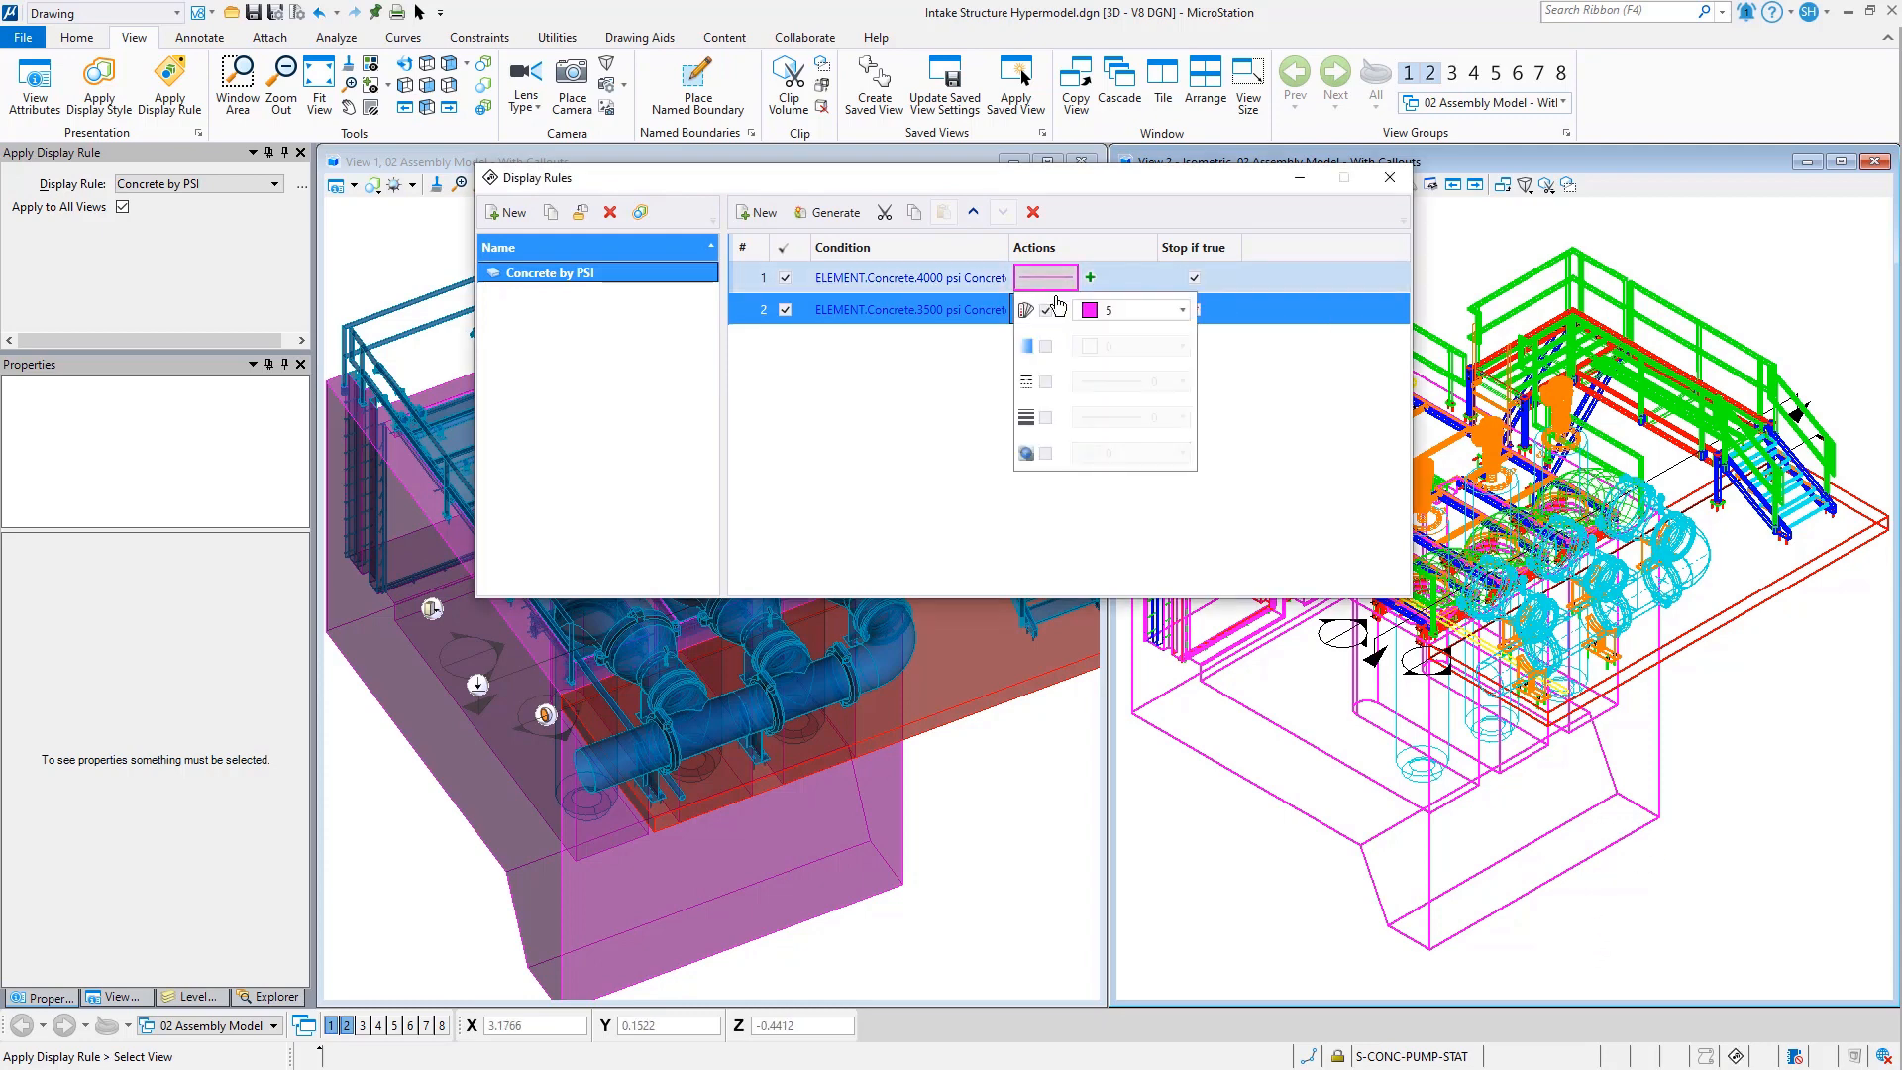
click(1045, 452)
click(1111, 453)
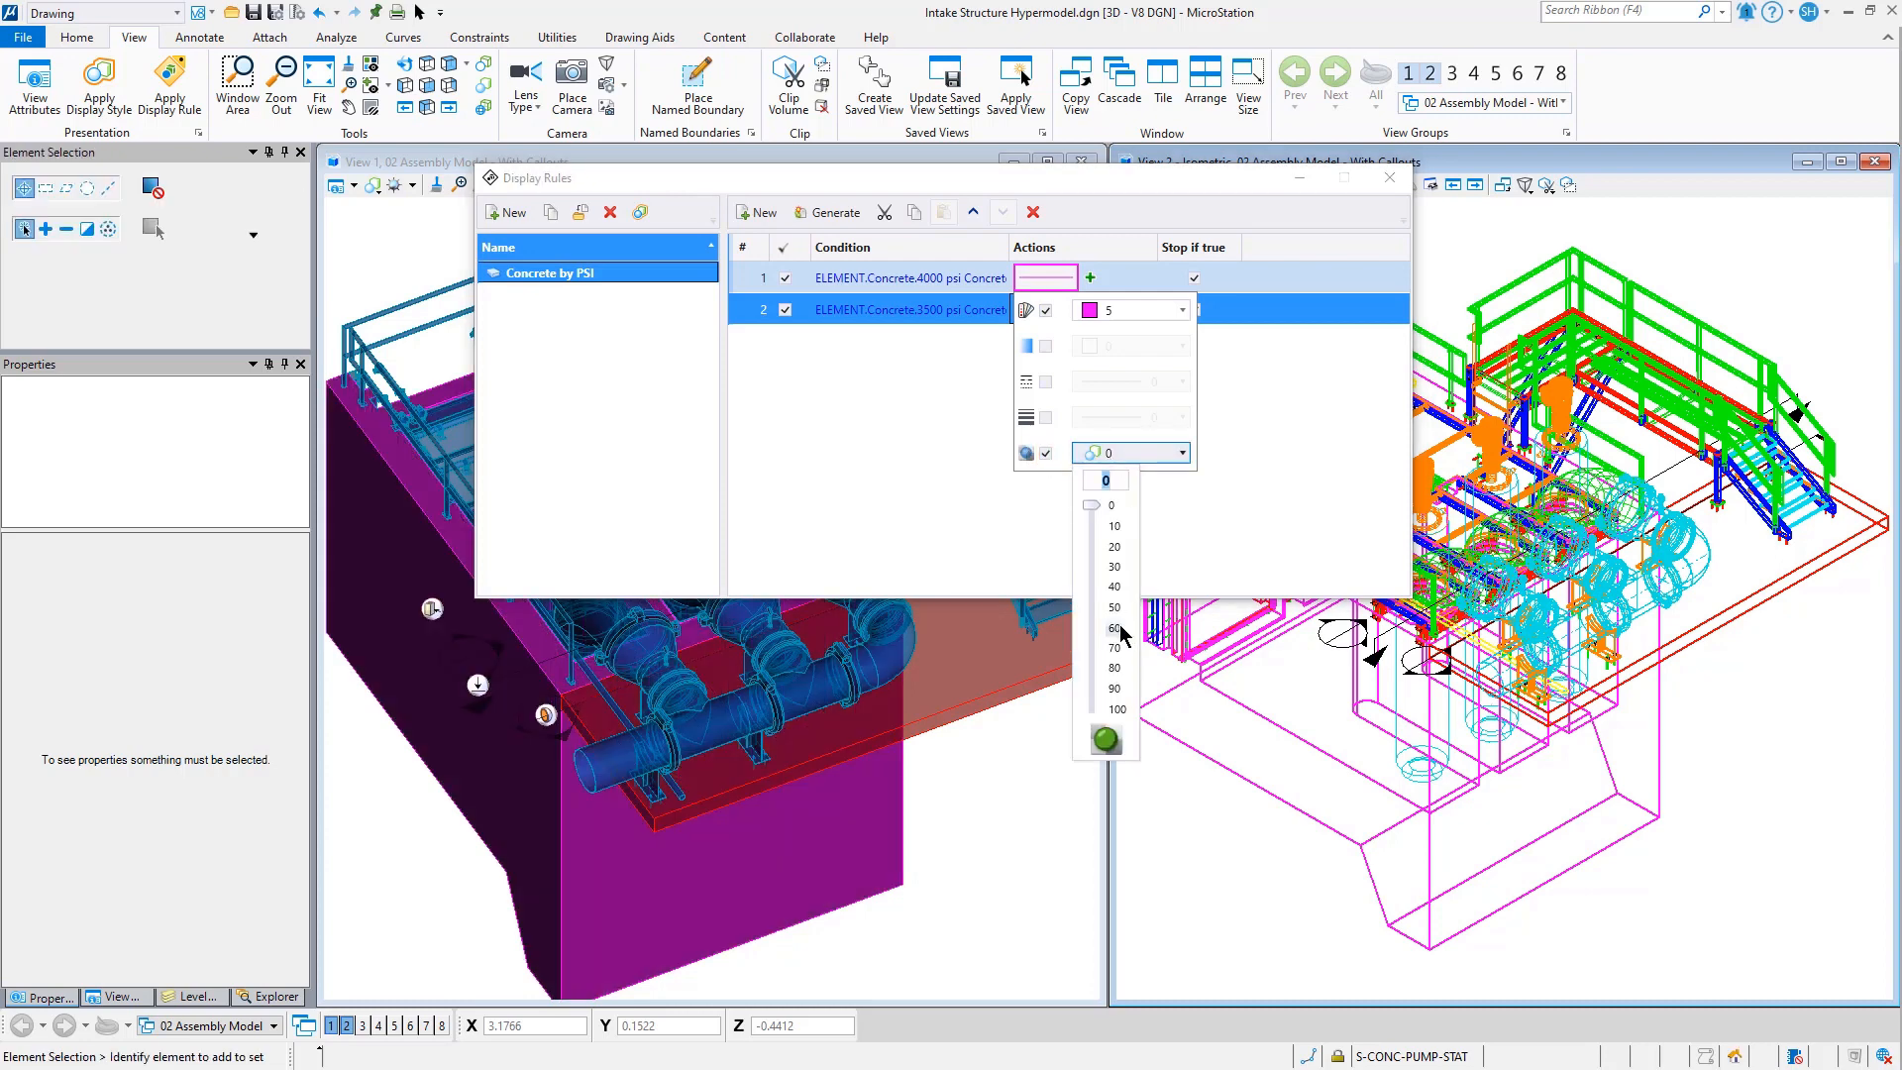
click(1120, 627)
click(1028, 790)
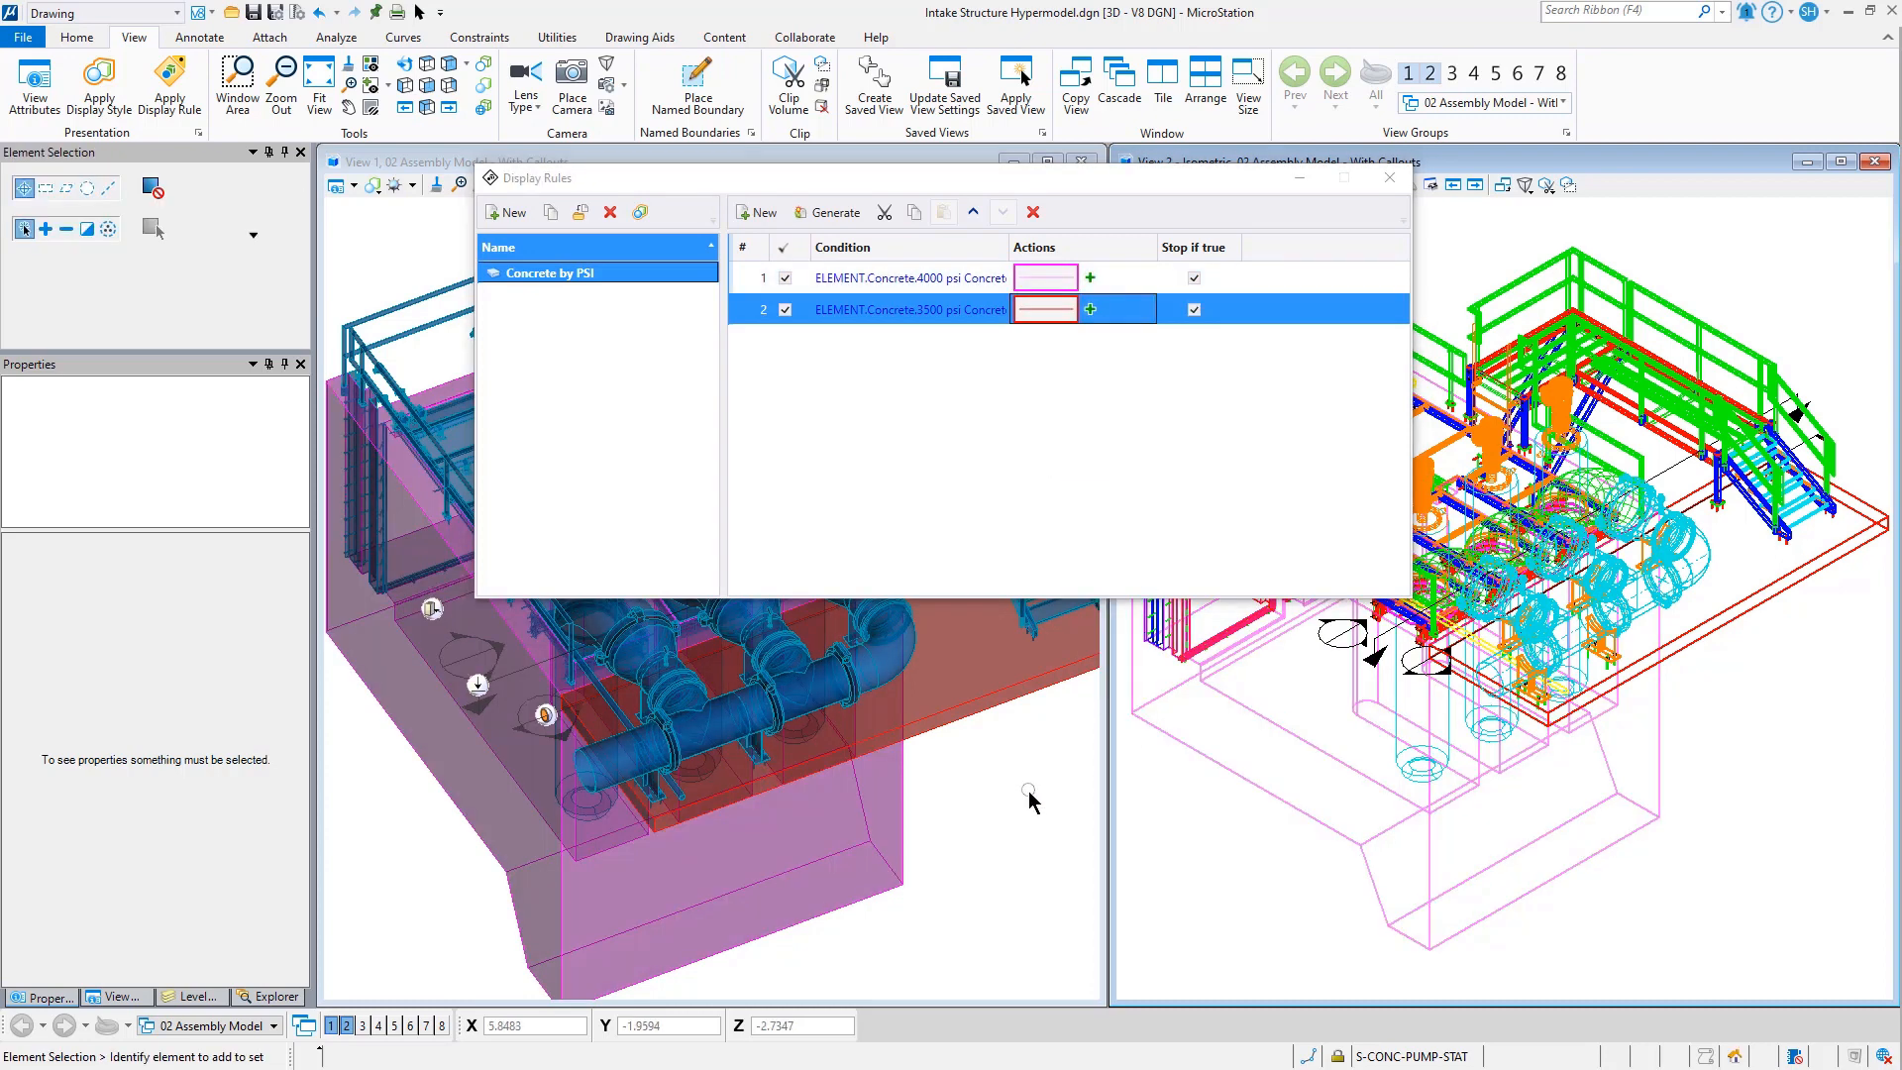